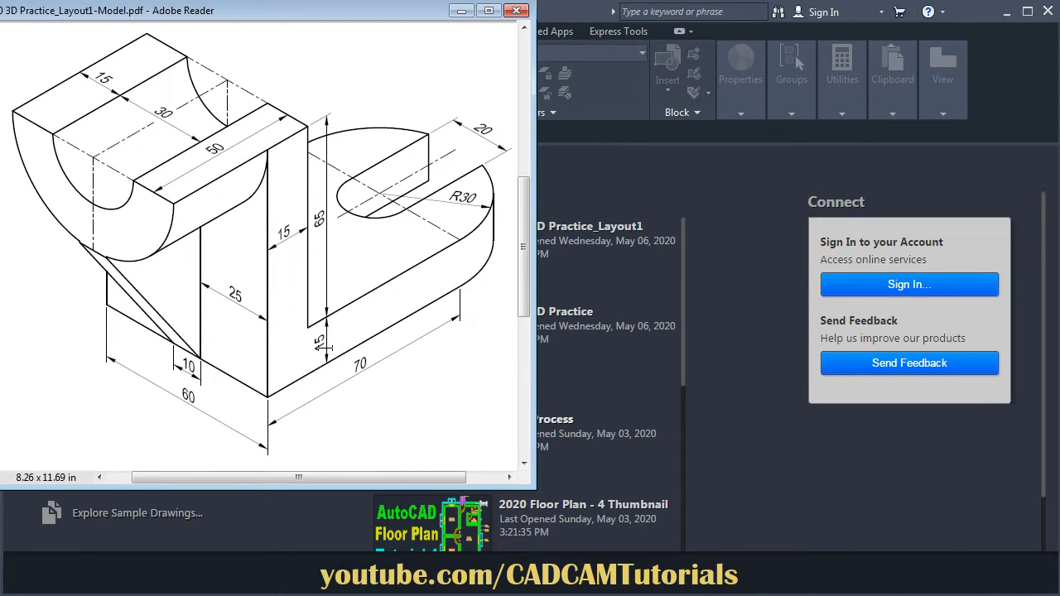
# - Switch to AutoCAD and create a new drawing from the acadiso.dwt template
pyautogui.click(723, 429)
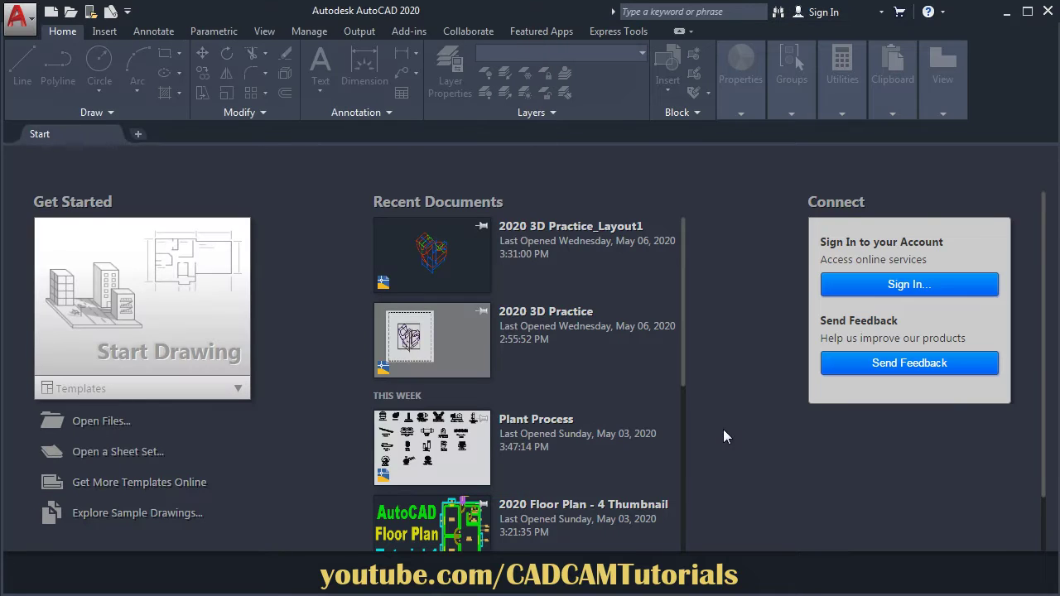
pyautogui.click(239, 388)
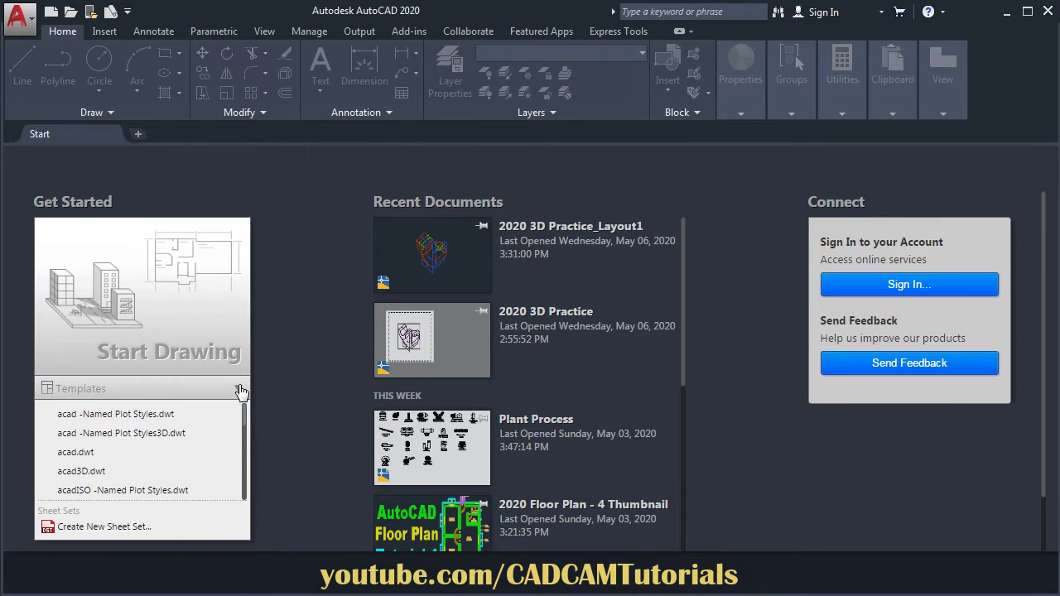
pyautogui.scroll(-2, 209, 439)
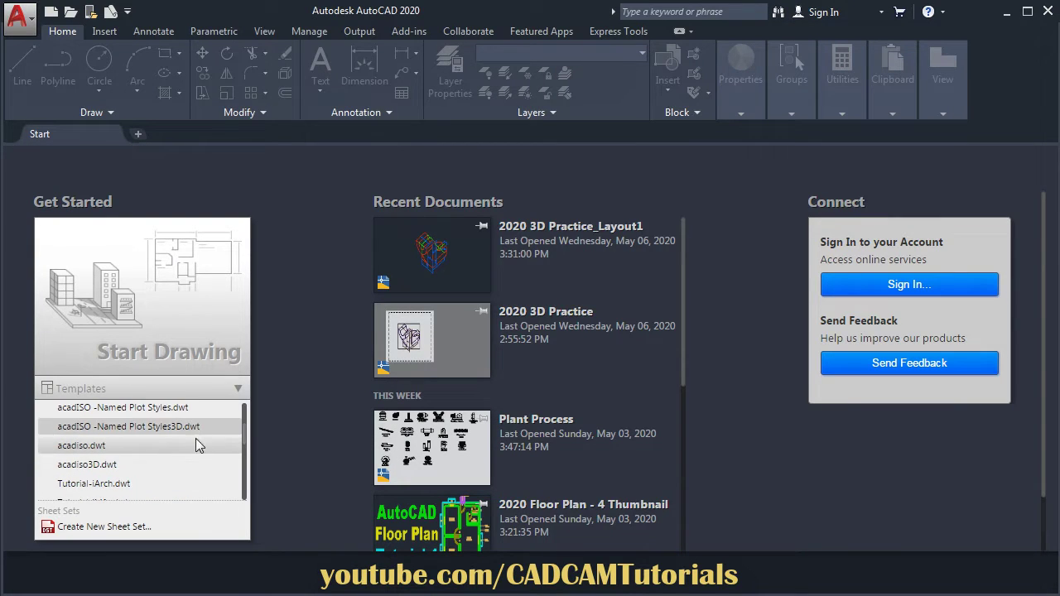
pyautogui.click(125, 452)
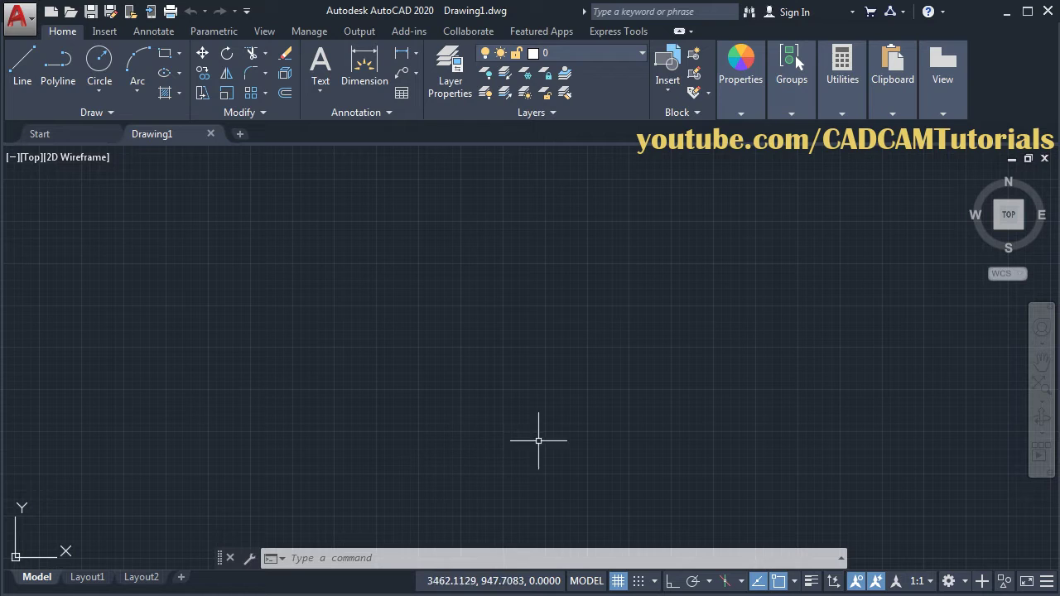
# - Change the workspace to 3D Modeling and set the view to SE Isometric
pyautogui.click(965, 584)
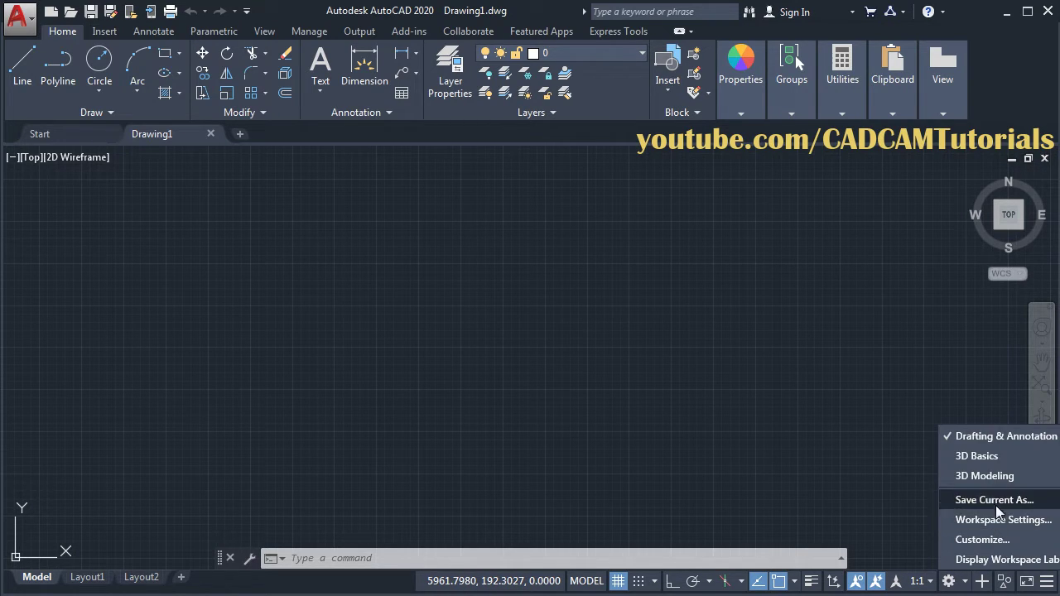
pyautogui.click(971, 479)
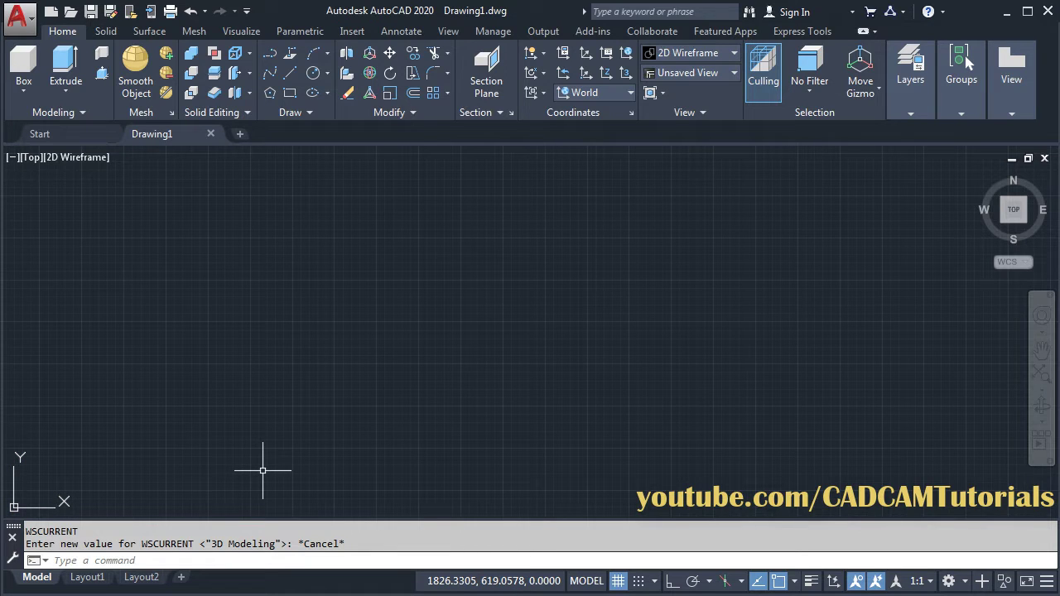
pyautogui.click(711, 73)
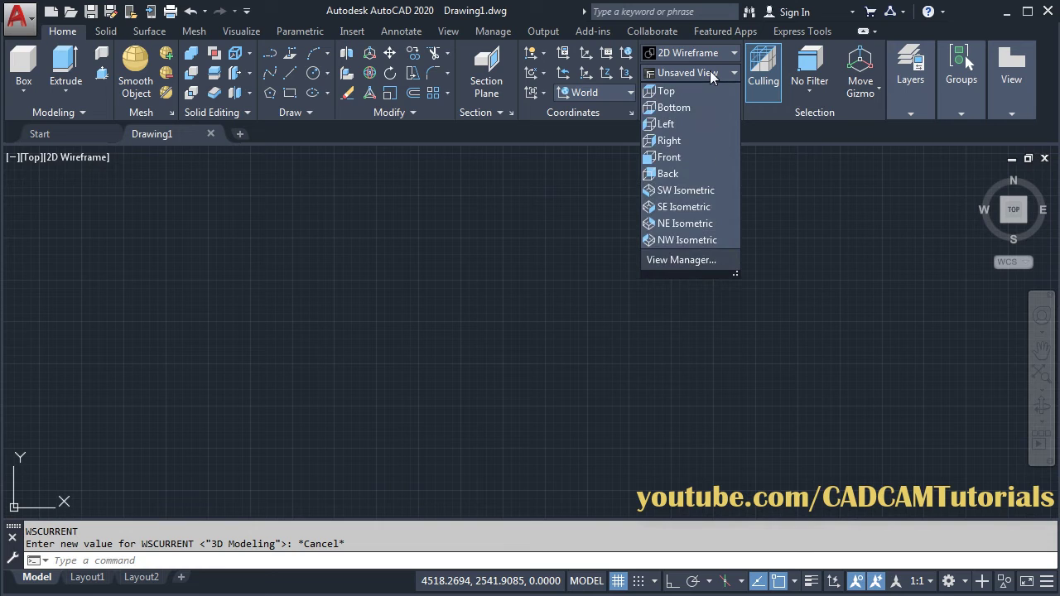
pyautogui.click(686, 209)
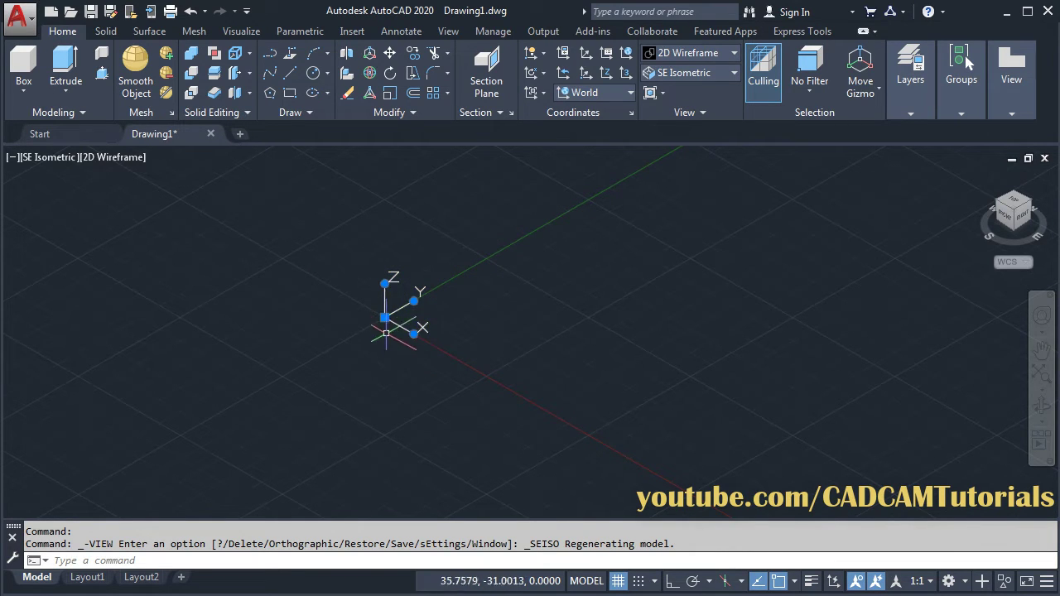
# - Turn off the display of the UCS icon at the origin
pyautogui.click(383, 318)
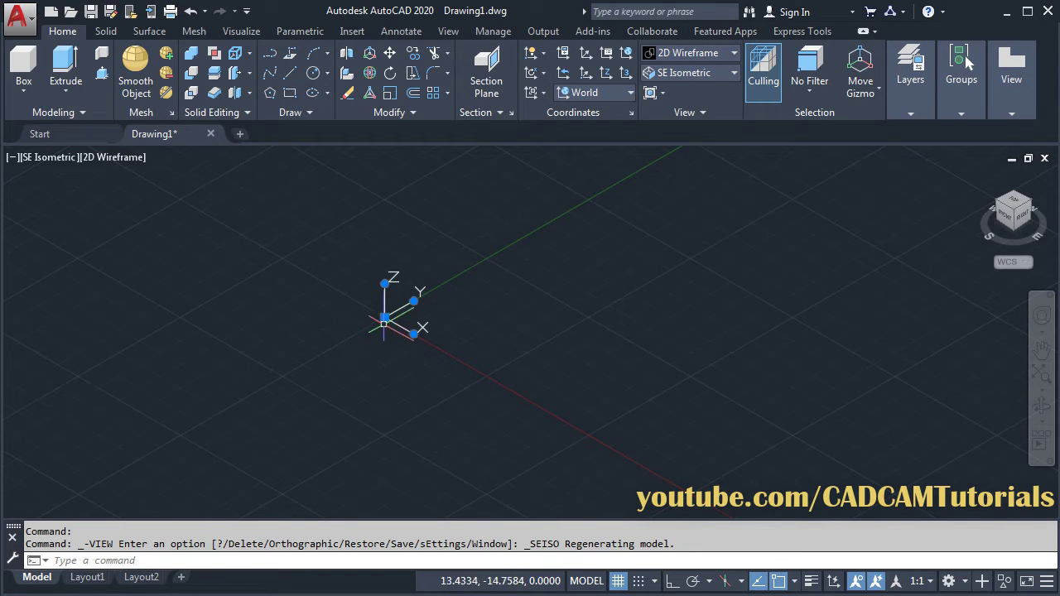
pyautogui.rightClick(384, 320)
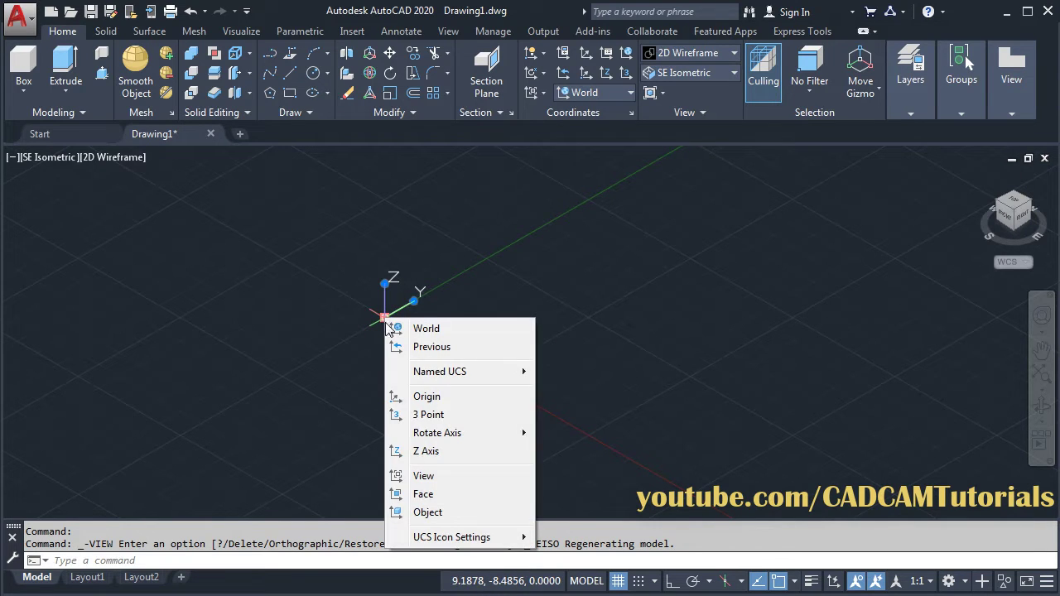
pyautogui.moveTo(476, 544)
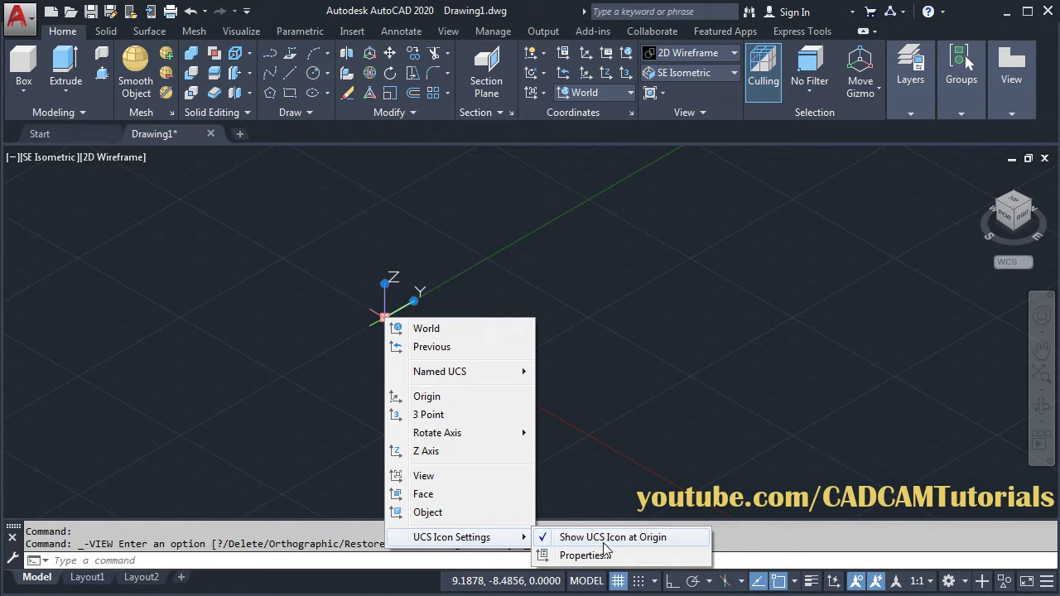
pyautogui.click(571, 539)
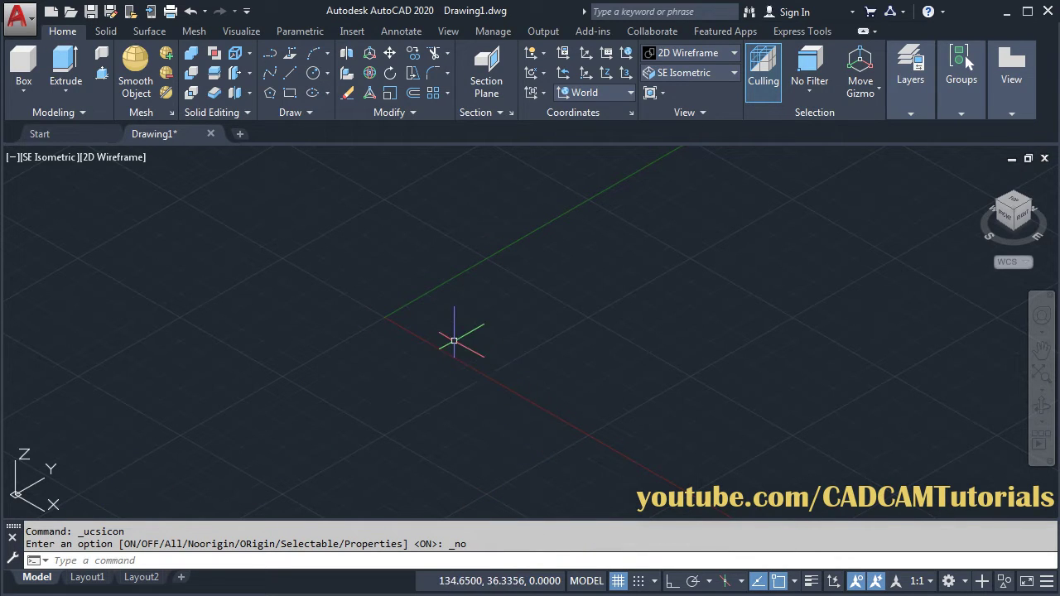
# - Draw a rectangle from the origin, 60 along X and 100 along Y
pyautogui.click(292, 94)
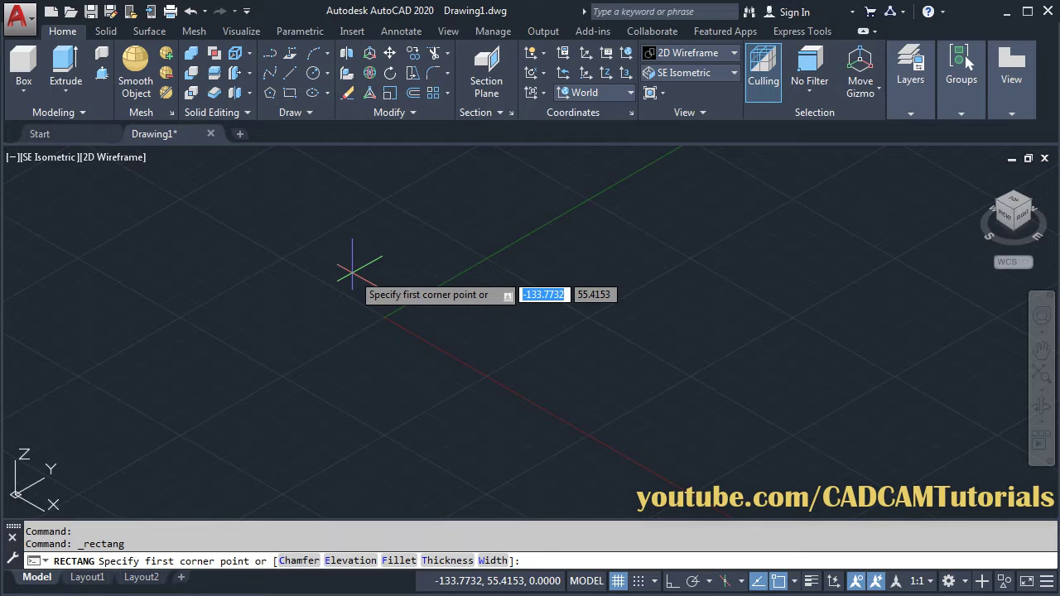
pyautogui.click(383, 319)
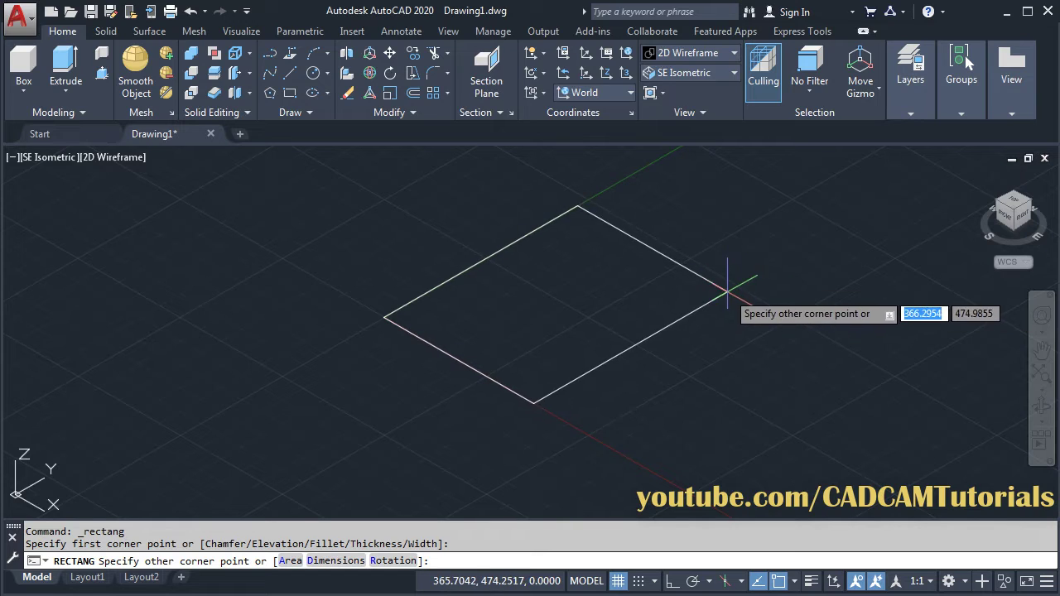
pyautogui.write('60')
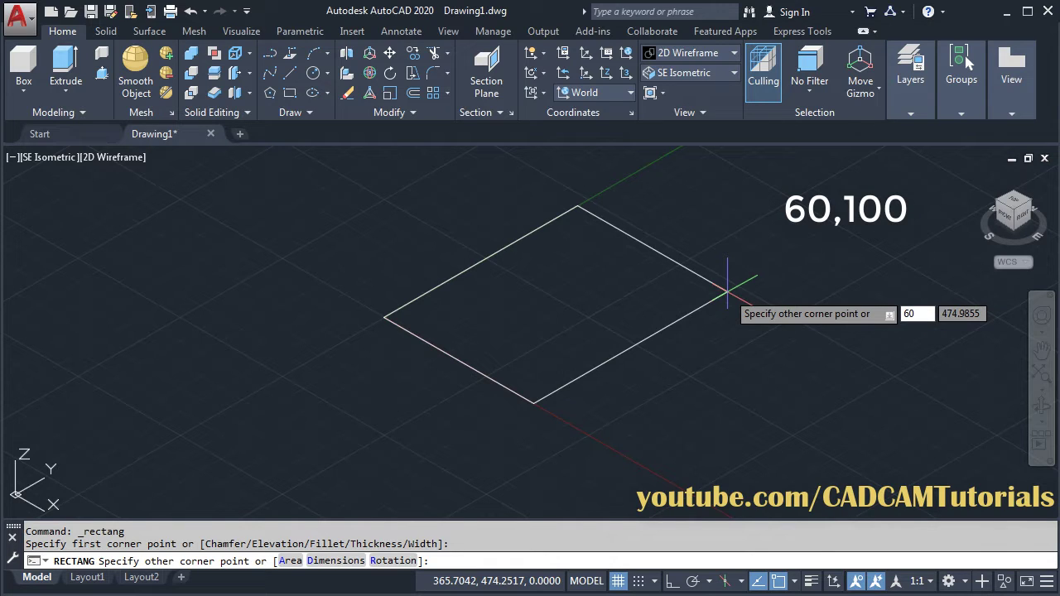
pyautogui.press('Tab')
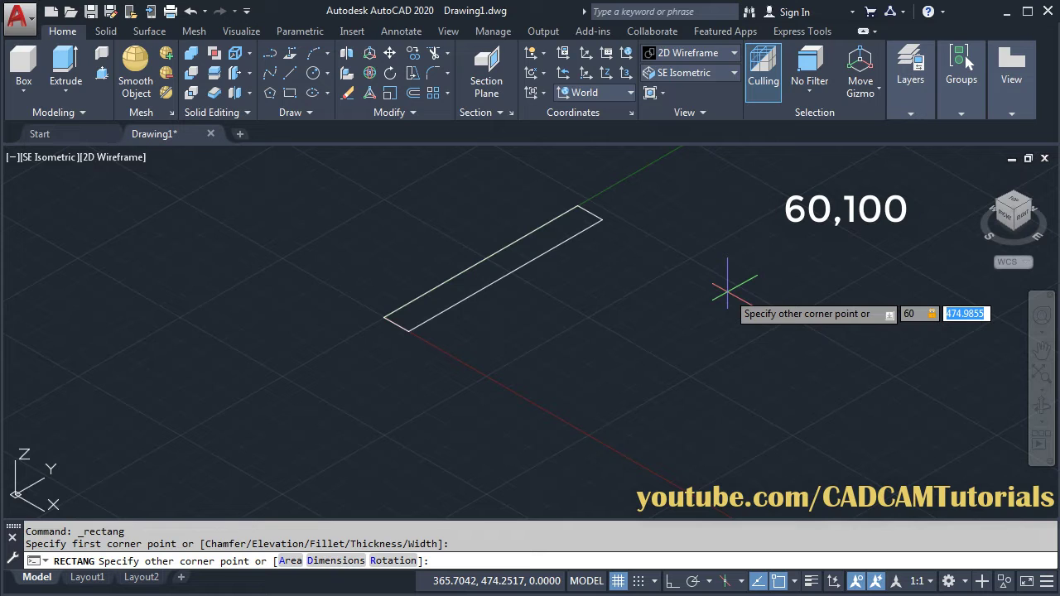
pyautogui.write('100')
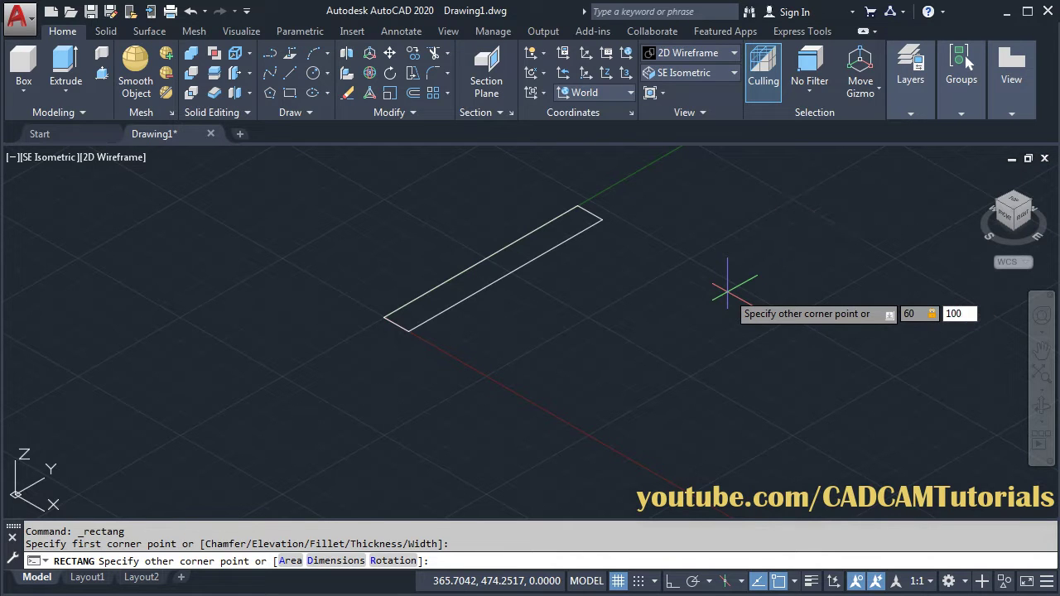
pyautogui.press('Return')
# - Extrude the 60 by 100 rectangle upward to a height of 15 with Presspull
pyautogui.scroll(2, 408, 316)
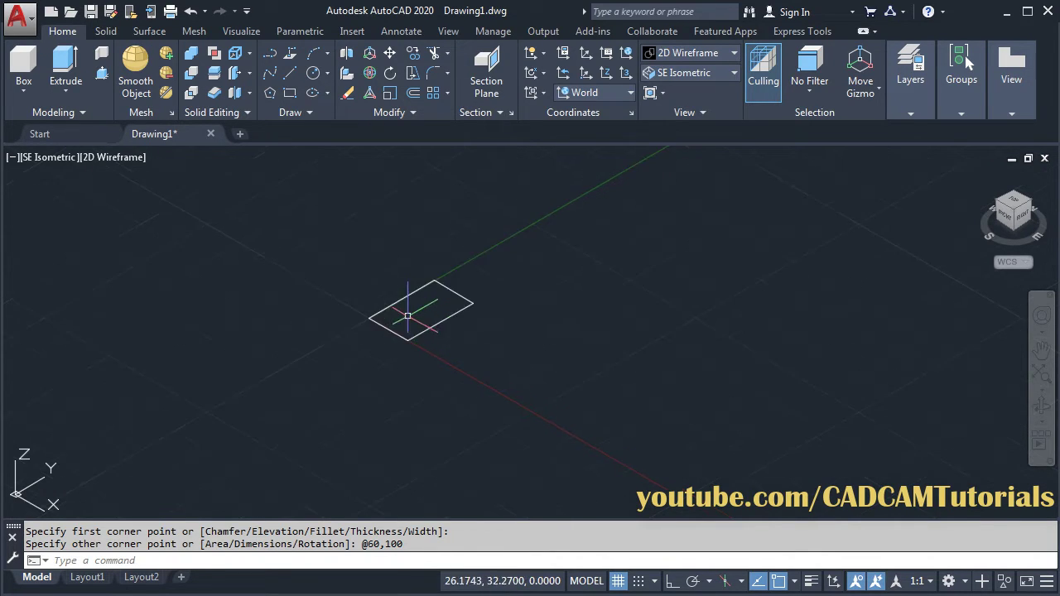
pyautogui.scroll(5, 408, 316)
pyautogui.scroll(-1, 580, 291)
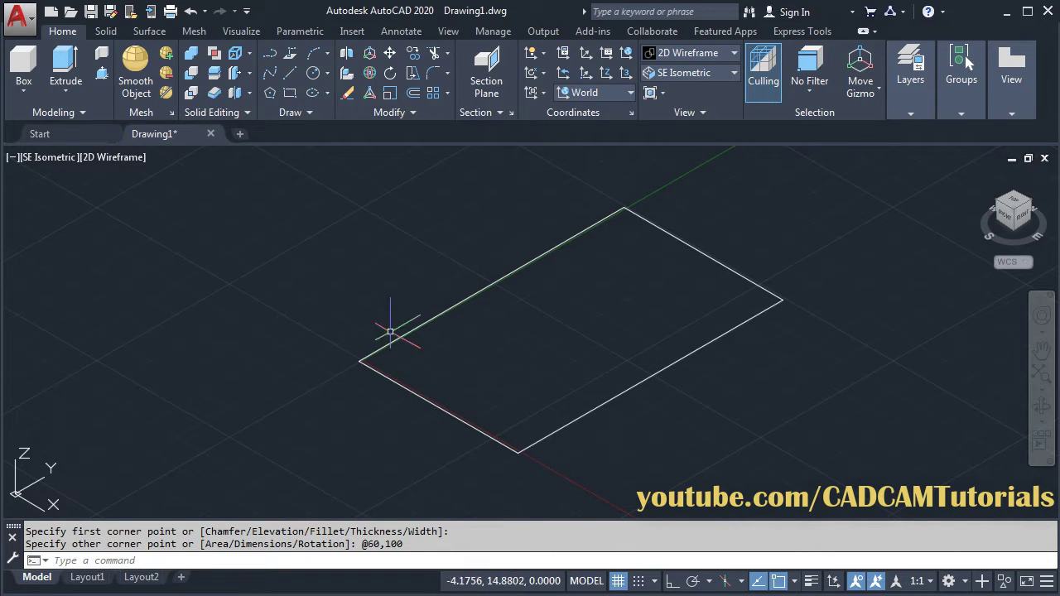
pyautogui.click(102, 75)
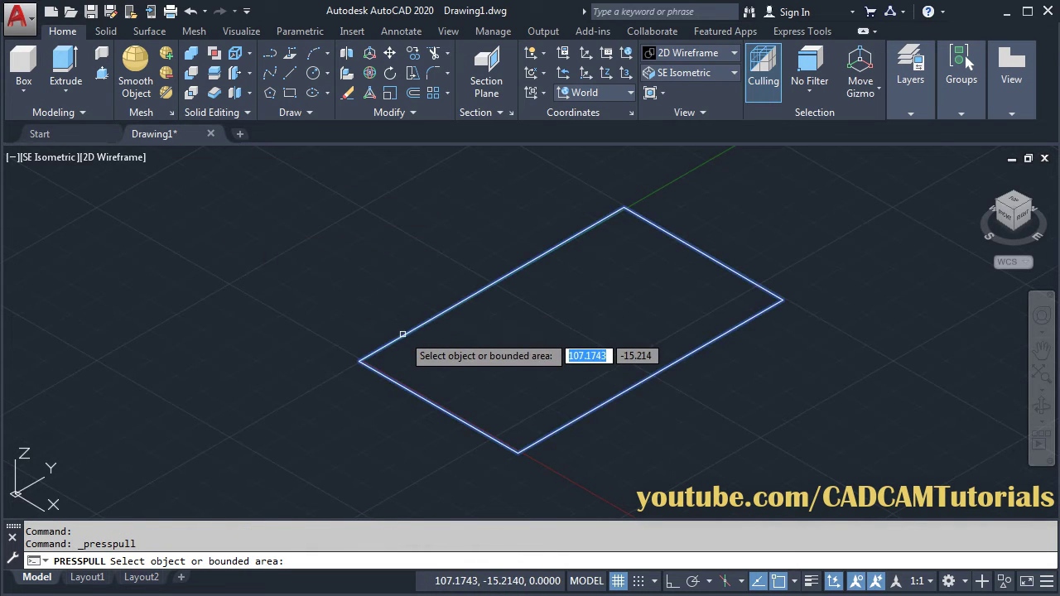
pyautogui.click(403, 333)
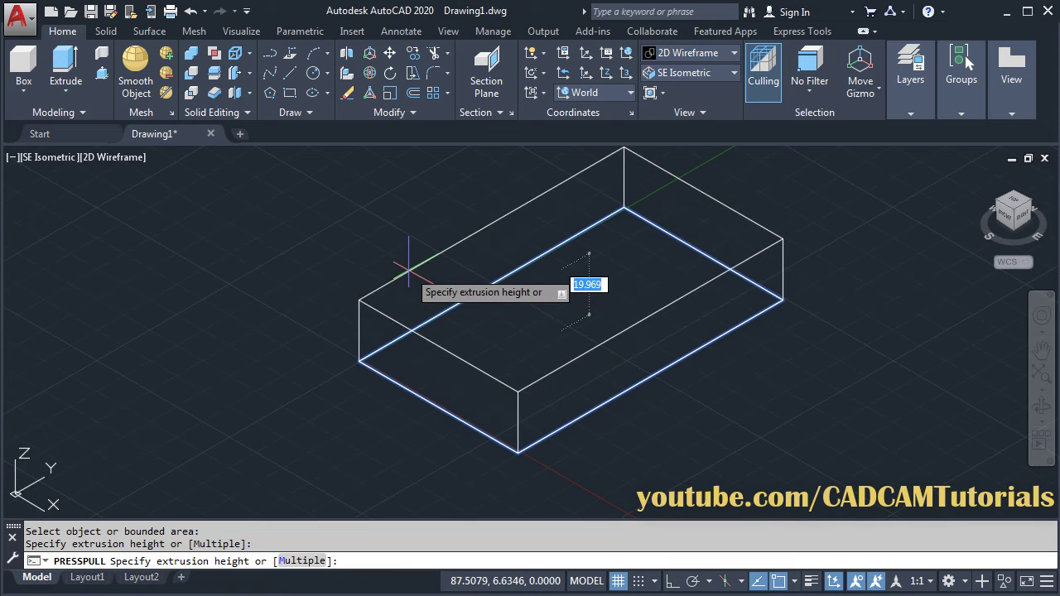
pyautogui.write('15')
pyautogui.press('Return')
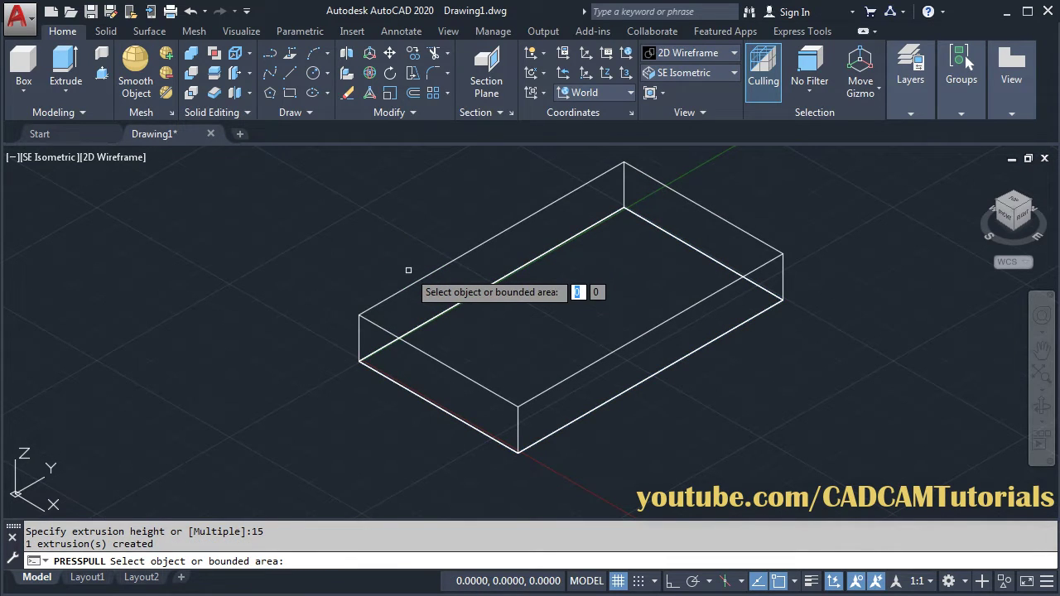
pyautogui.press('Escape')
# - Change the visual style of the view to Shaded with edges
pyautogui.moveTo(592, 293); pyautogui.dragTo(525, 327, button='middle')
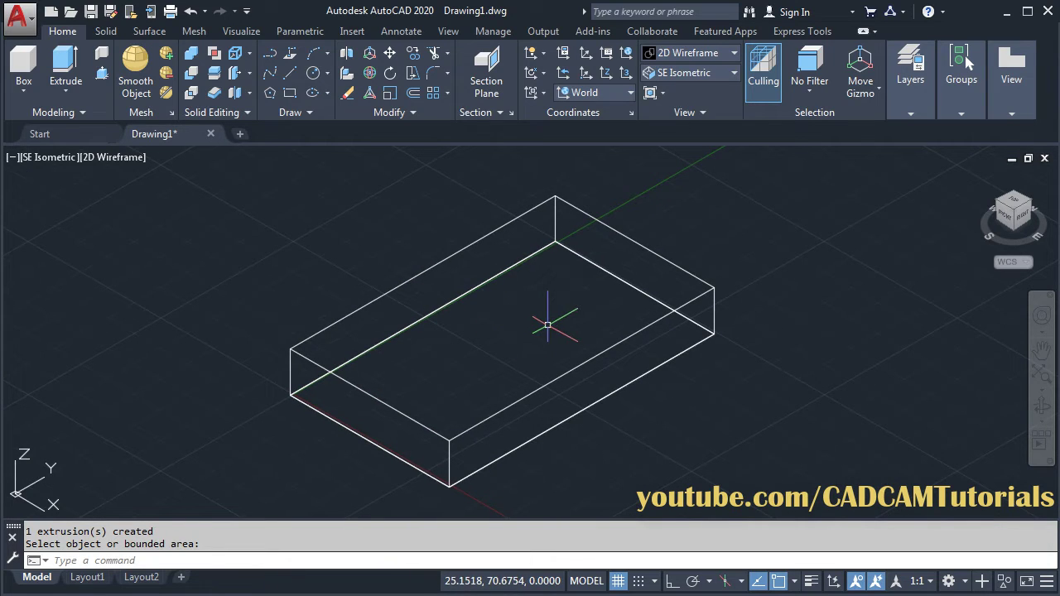
pyautogui.click(718, 52)
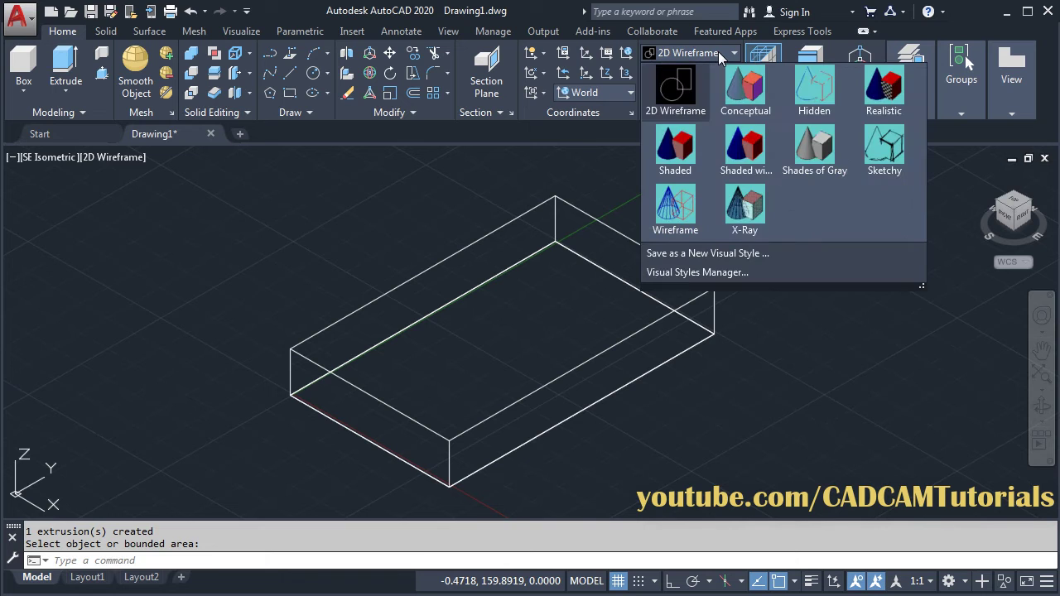
pyautogui.click(744, 151)
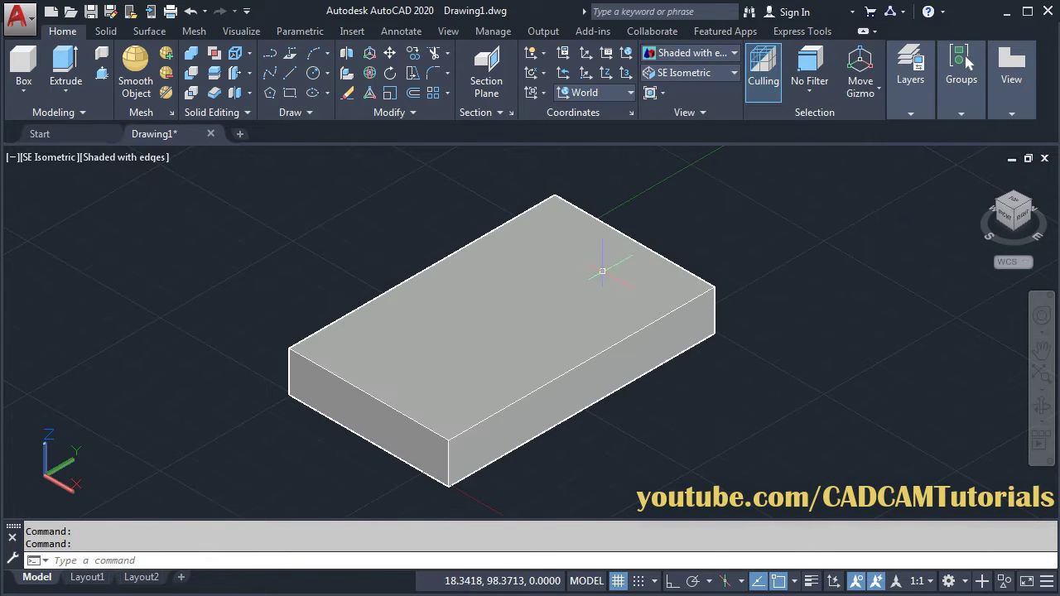
# - Consult the PDF reference drawing in Adobe Reader and draw a line joining the midpoints of the short edges on the block's top face
pyautogui.moveTo(632, 308); pyautogui.dragTo(665, 328, button='middle')
pyautogui.hotkey('alt', 'Tab')
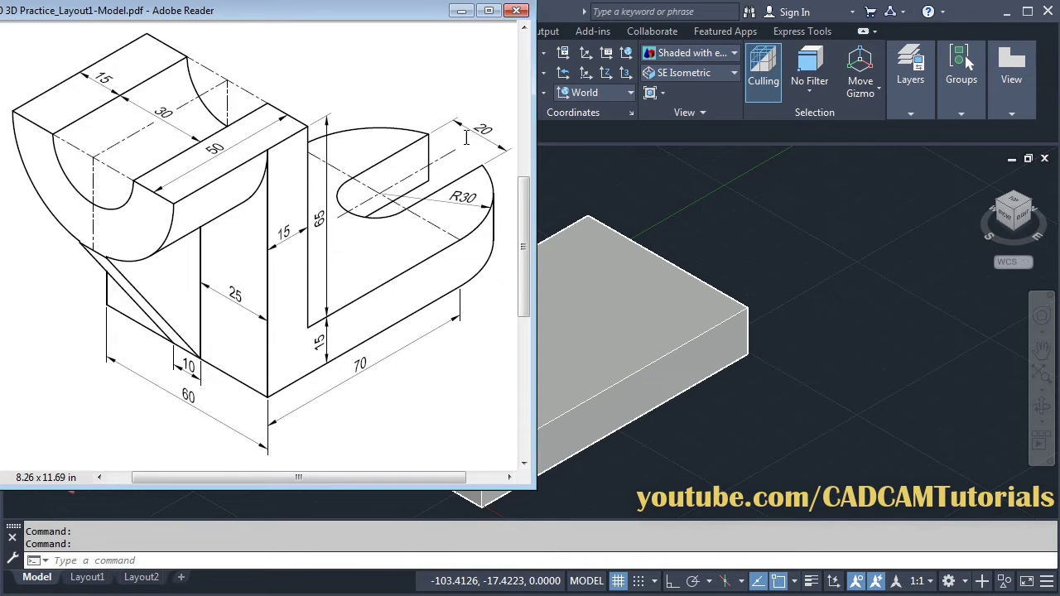
pyautogui.click(760, 248)
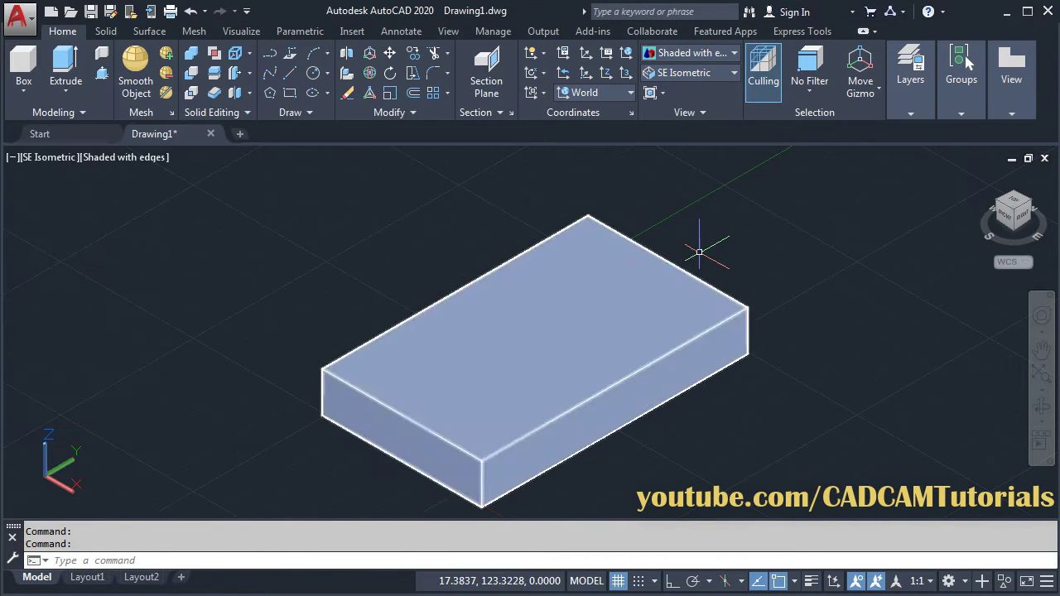
pyautogui.scroll(3, 699, 243)
pyautogui.moveTo(699, 244); pyautogui.dragTo(756, 281, button='middle')
pyautogui.scroll(-3, 757, 281)
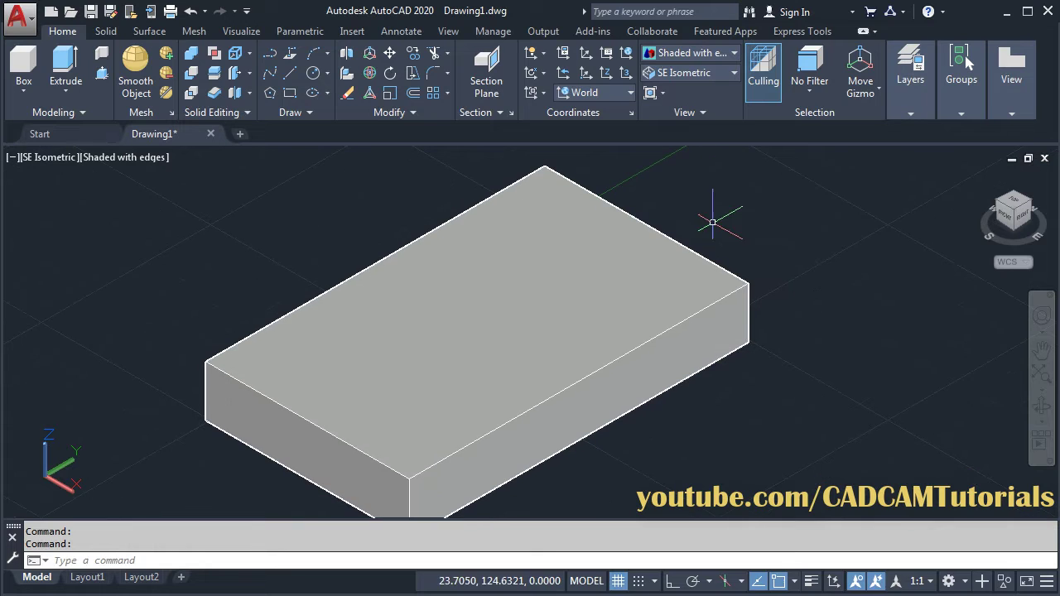
pyautogui.click(289, 76)
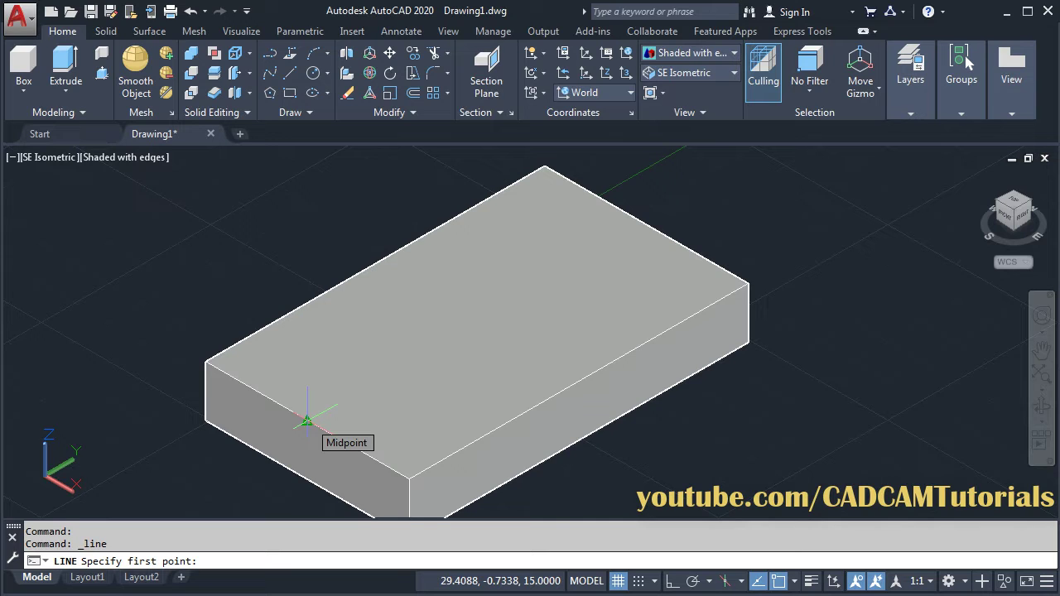
pyautogui.click(306, 421)
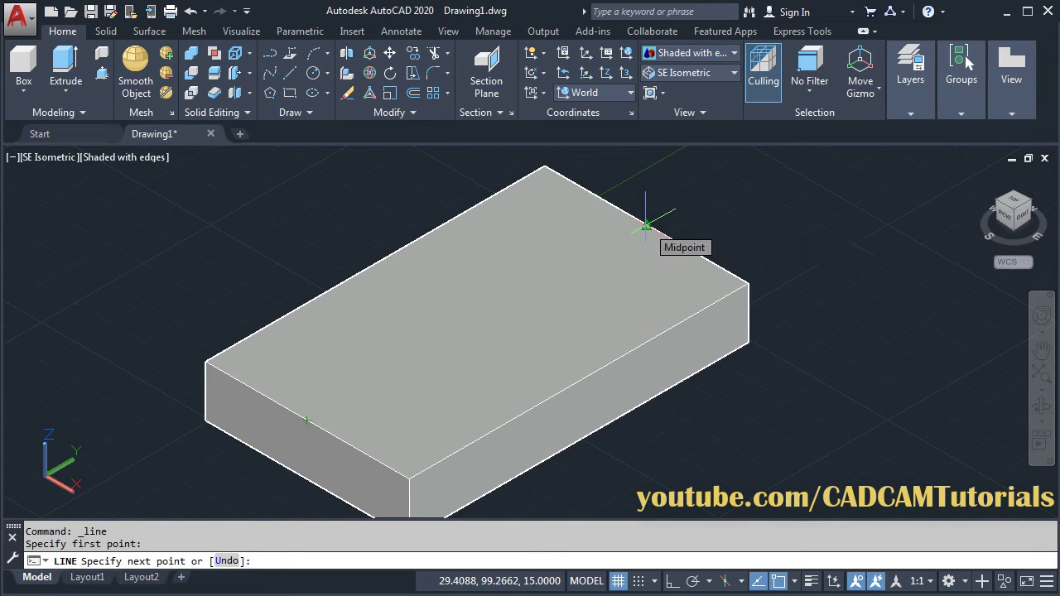
pyautogui.click(646, 226)
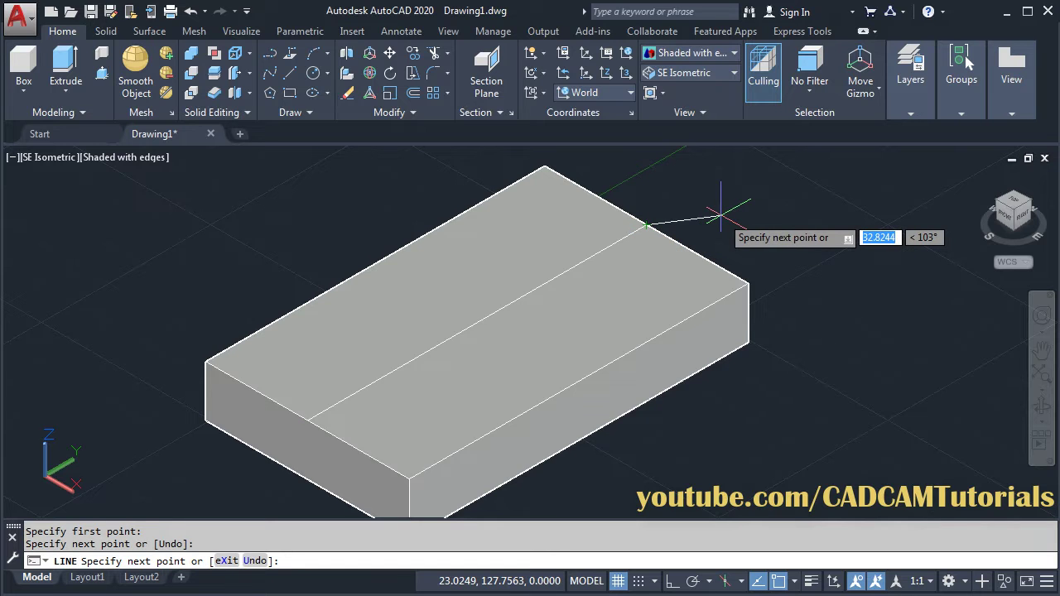
pyautogui.press('Return')
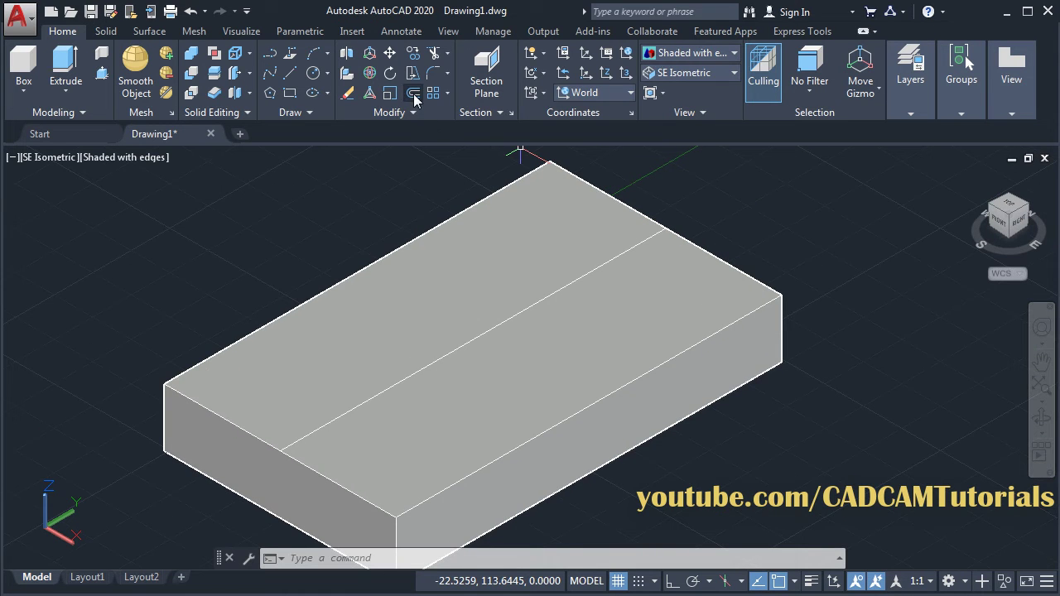
# - Offset the centre line on the block's top face by 10 to both sides
pyautogui.click(414, 95)
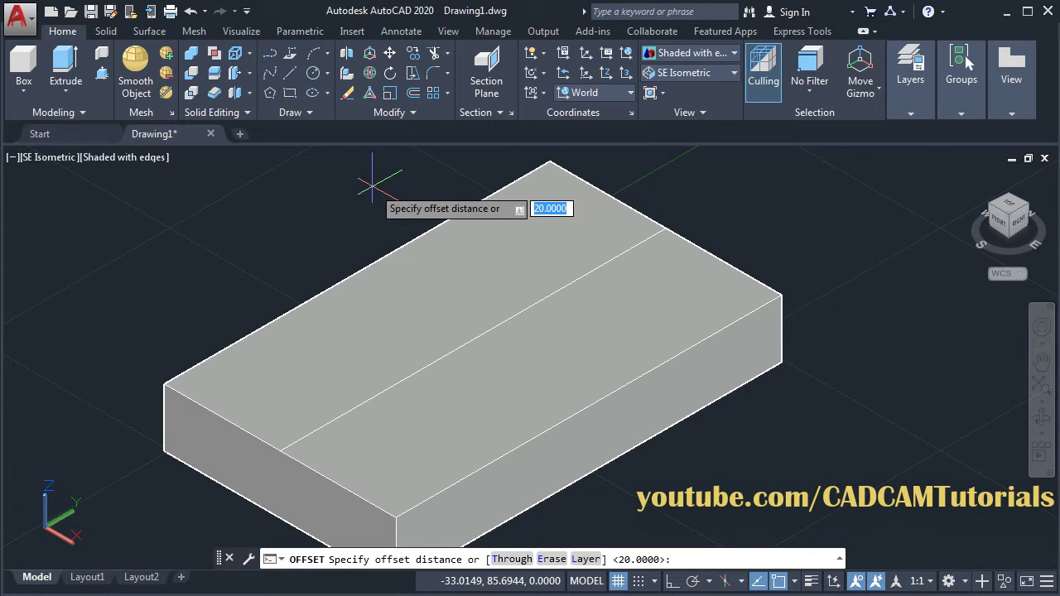
pyautogui.write('10')
pyautogui.press('Return')
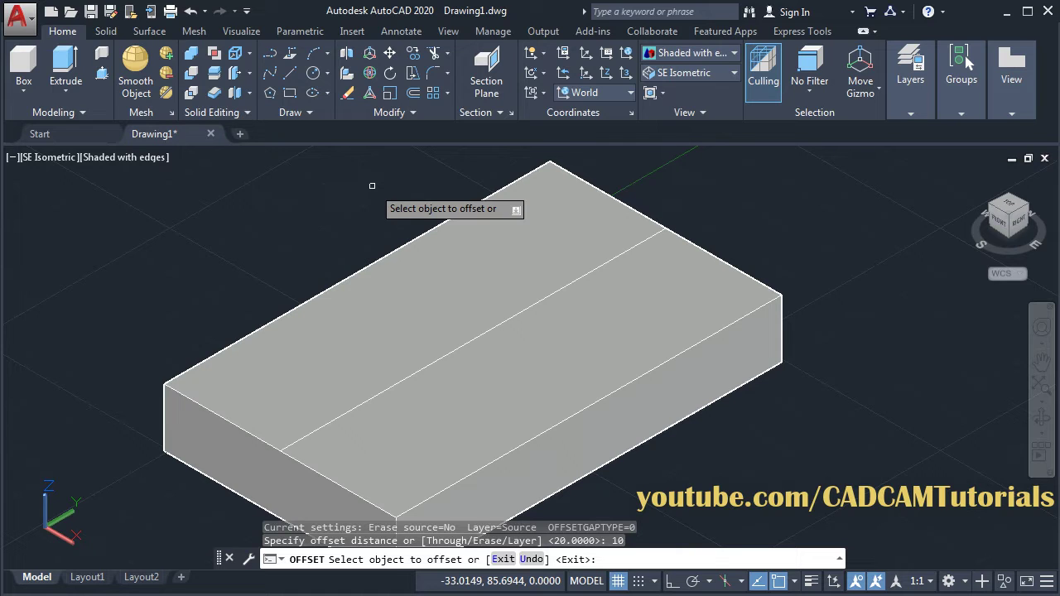
pyautogui.click(587, 345)
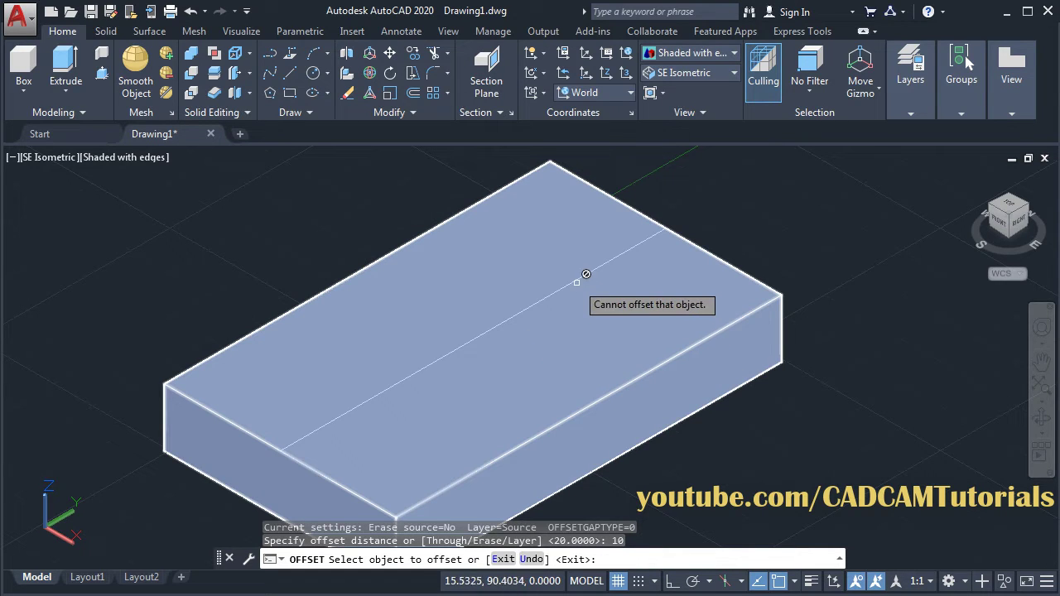
pyautogui.click(576, 281)
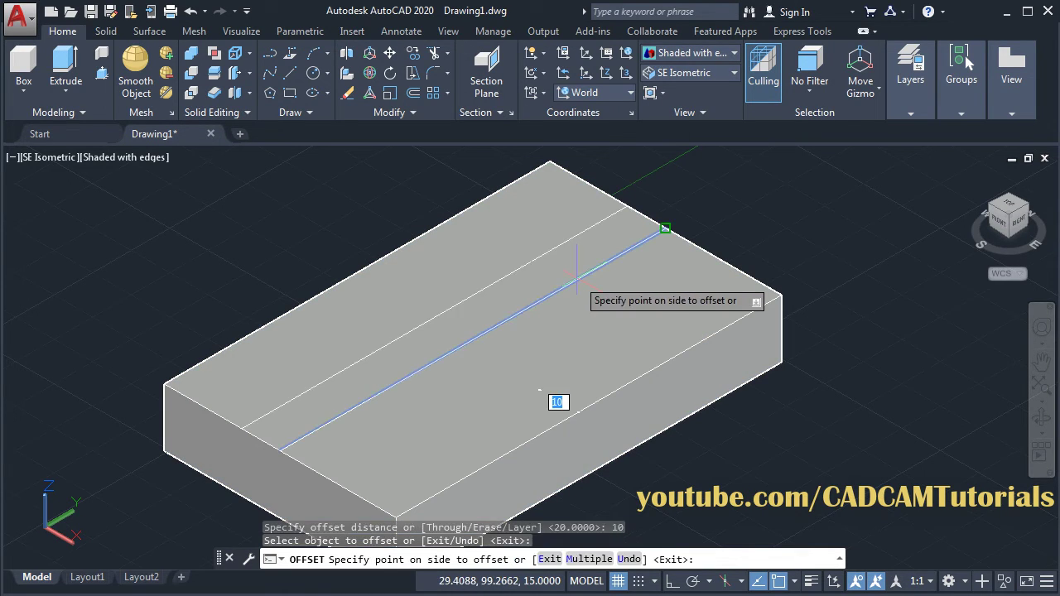
pyautogui.click(404, 202)
pyautogui.click(592, 300)
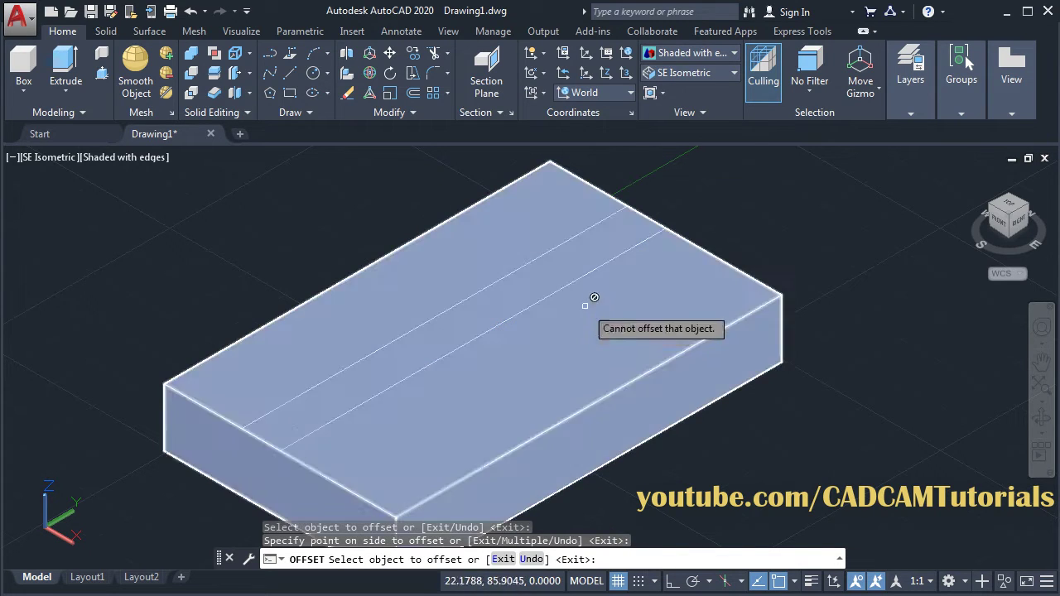
pyautogui.click(665, 230)
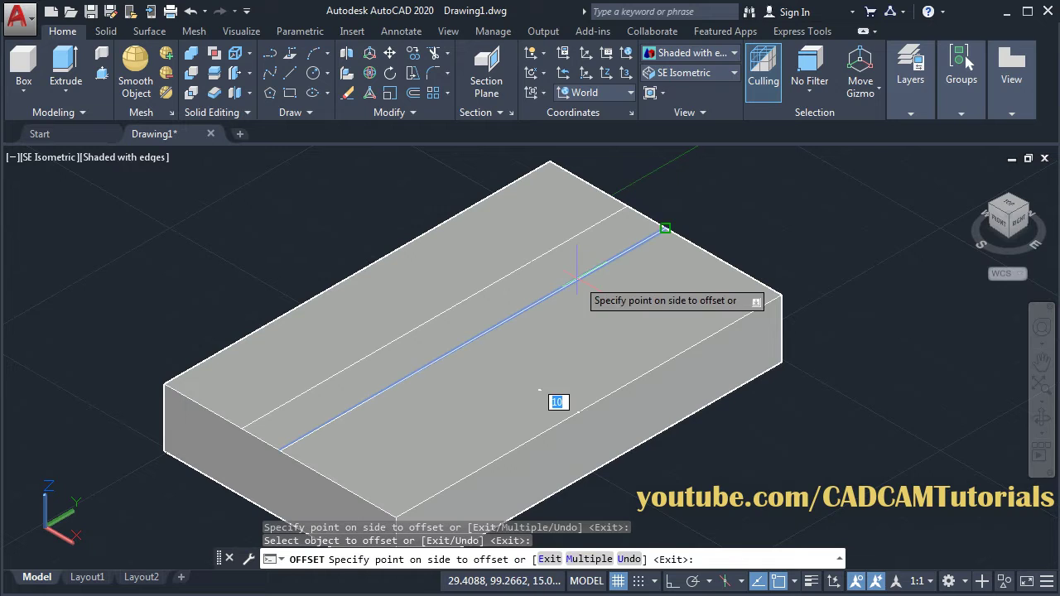
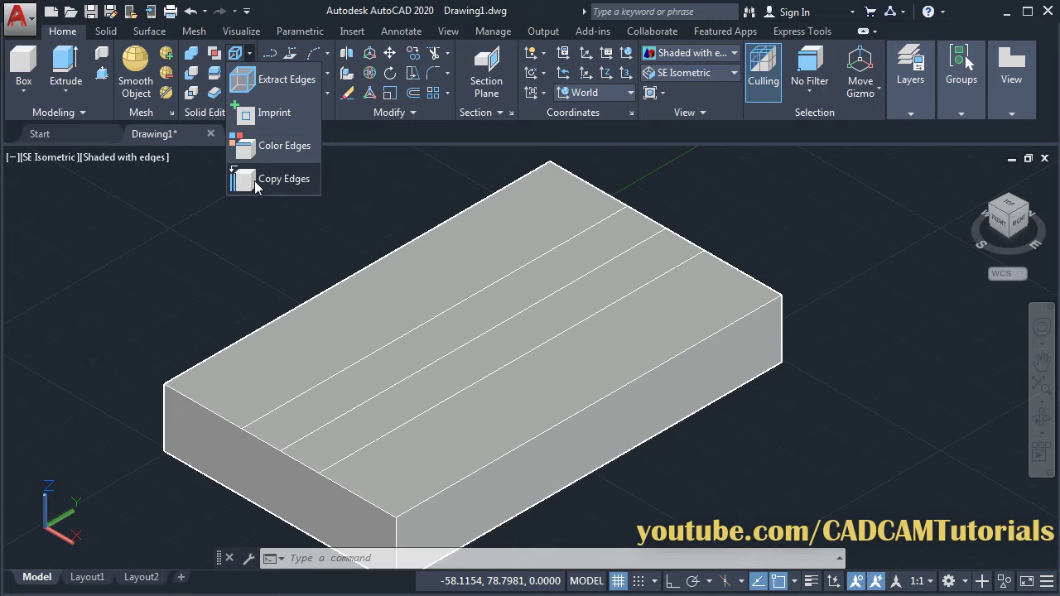
# - Copy the top face's far short edge 30 inward along the block's length with Copy Edges, using Ortho
pyautogui.click(274, 184)
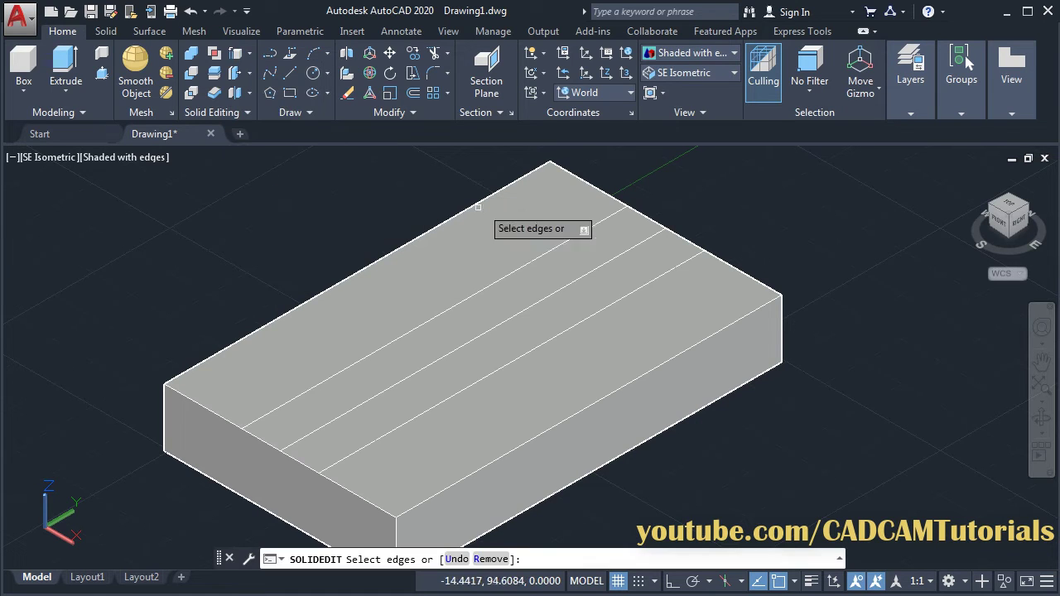
pyautogui.click(740, 269)
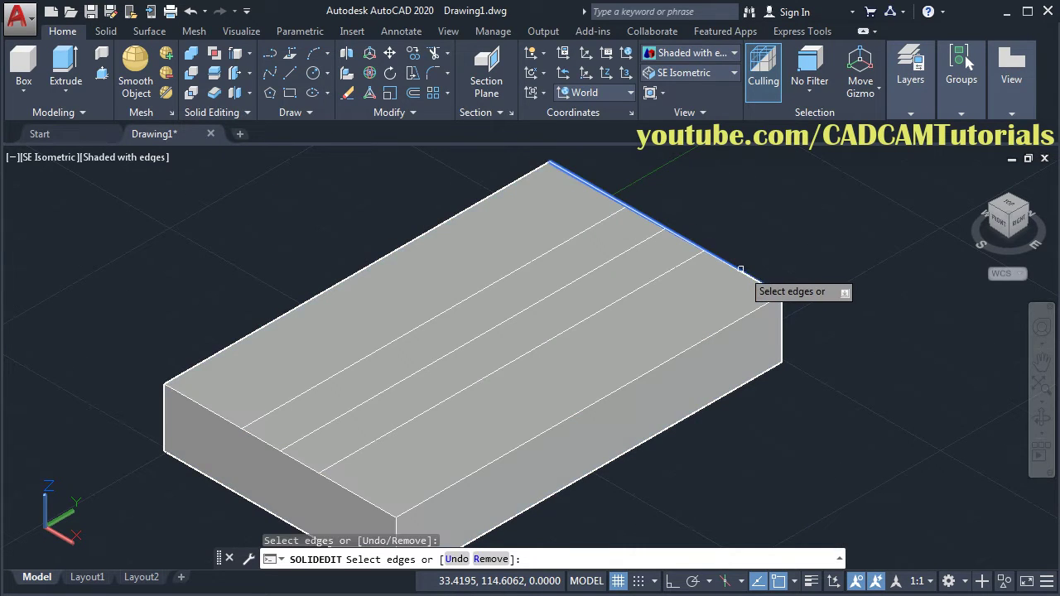
pyautogui.press('Return')
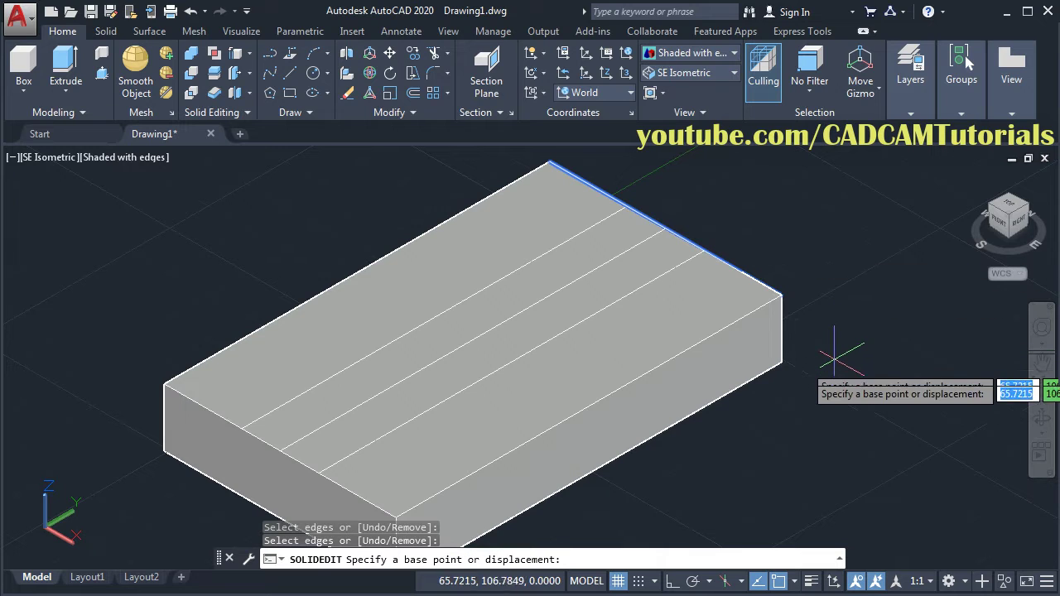
pyautogui.click(811, 425)
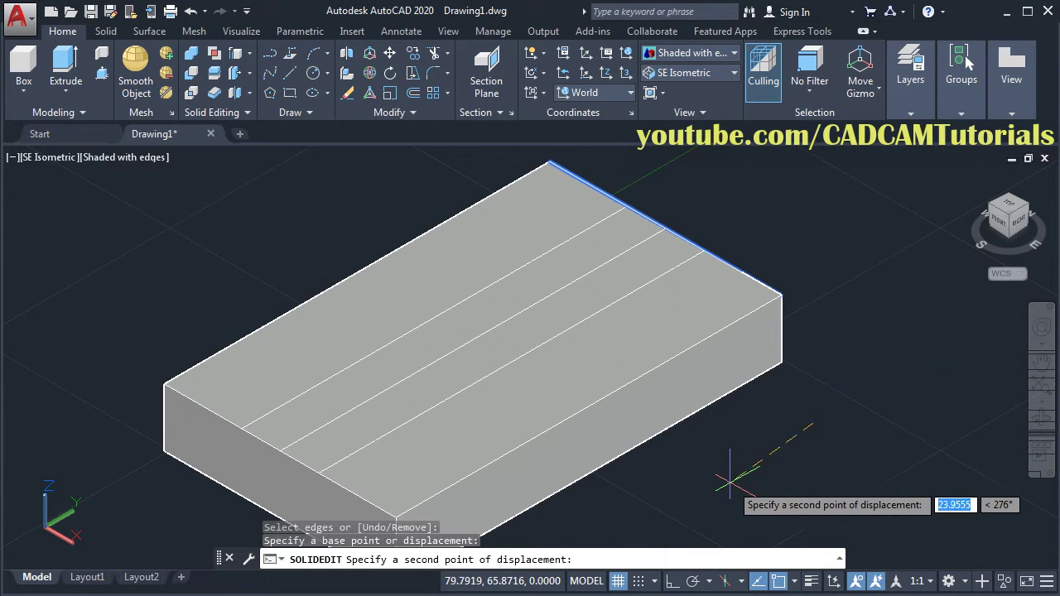
pyautogui.click(670, 582)
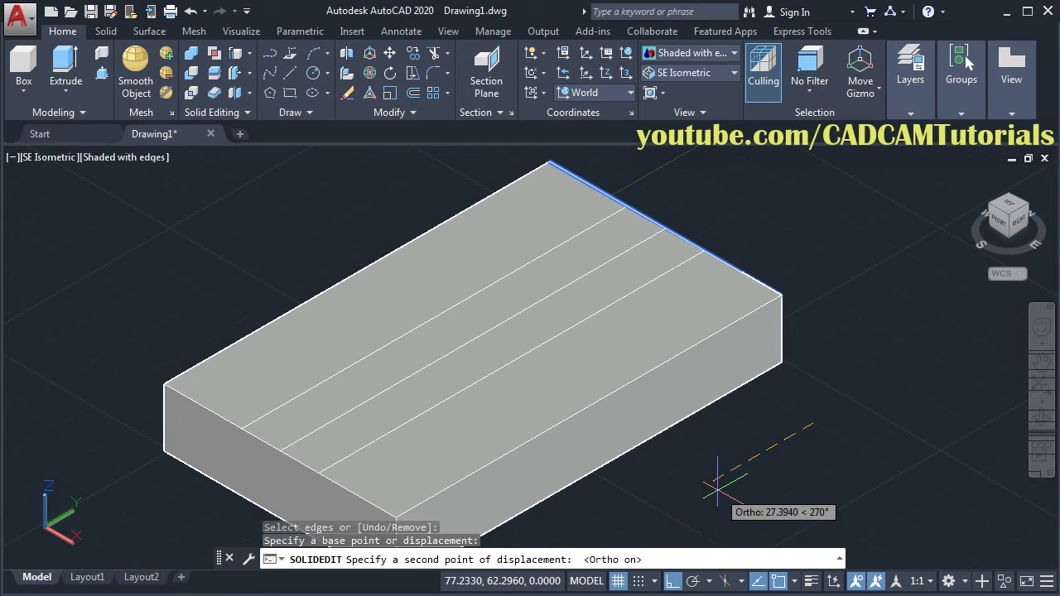
pyautogui.write('3')
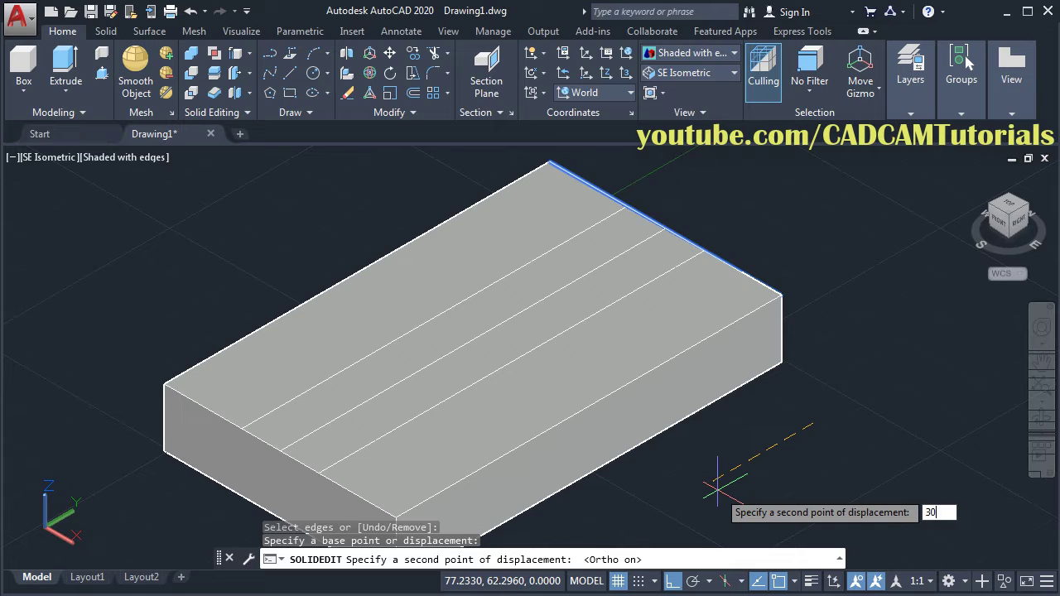
pyautogui.write('0')
pyautogui.press('Return')
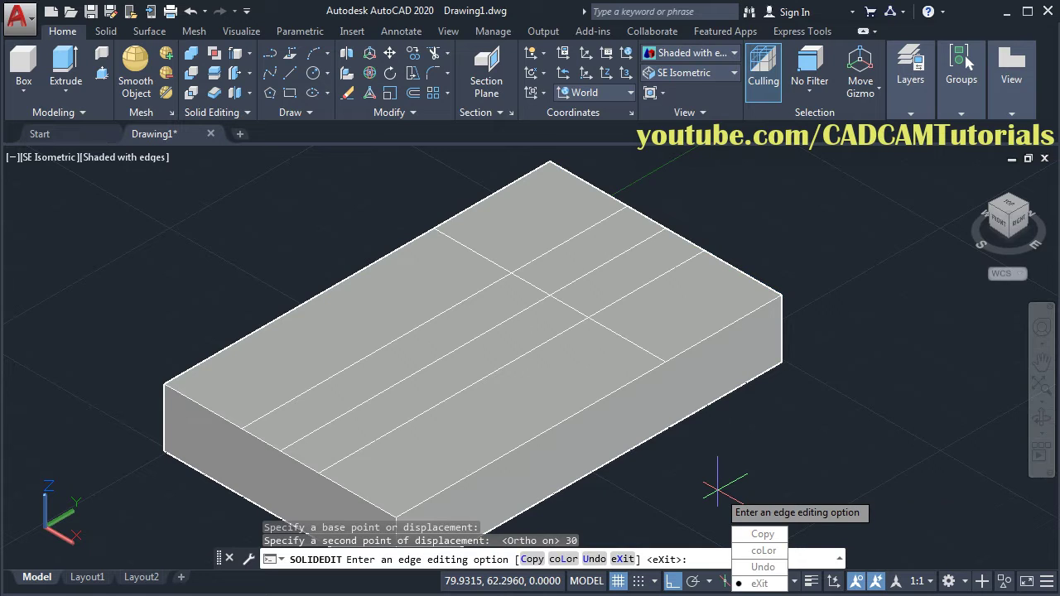
pyautogui.click(760, 583)
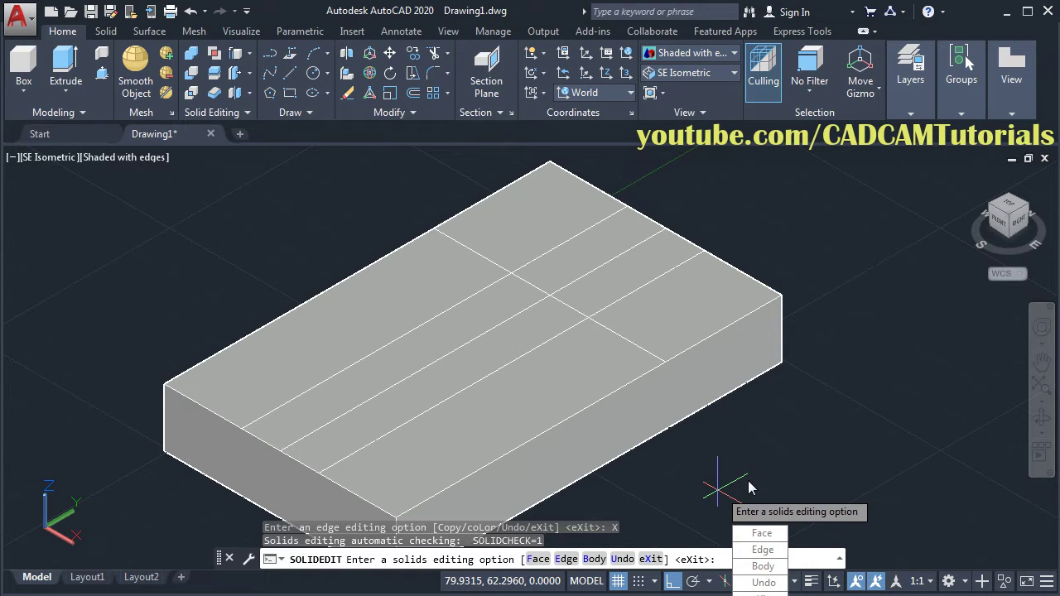
pyautogui.press('Down')
pyautogui.press('Down')
pyautogui.press('Down')
pyautogui.press('Down')
pyautogui.press('Down')
pyautogui.press('Return')
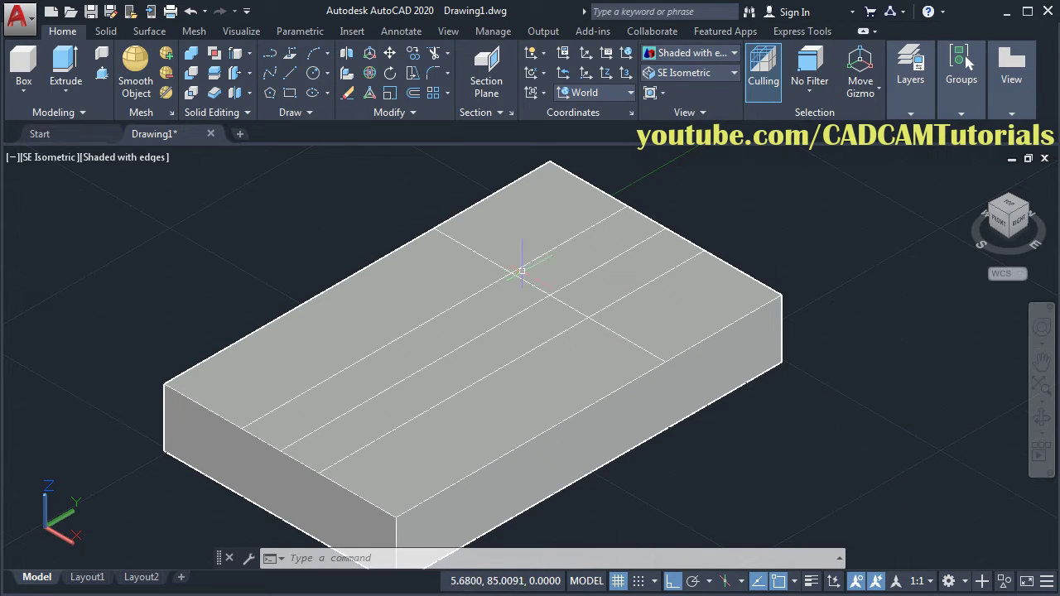
# - Draw a circle of radius 10 centred on the copied edge's midpoint, reaching to its intersection with an offset line
pyautogui.click(315, 76)
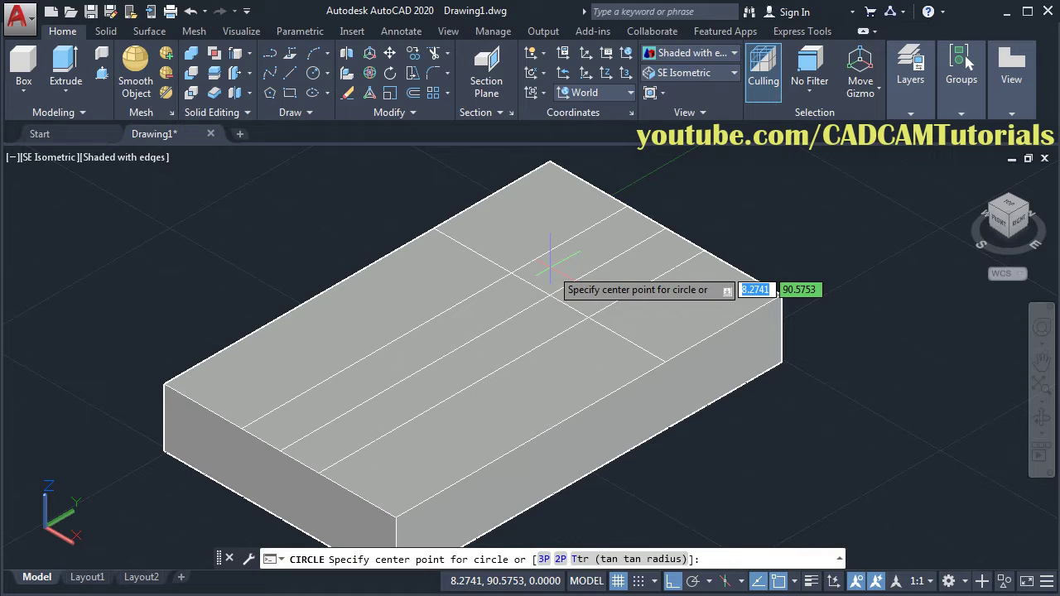
pyautogui.scroll(-1, 551, 267)
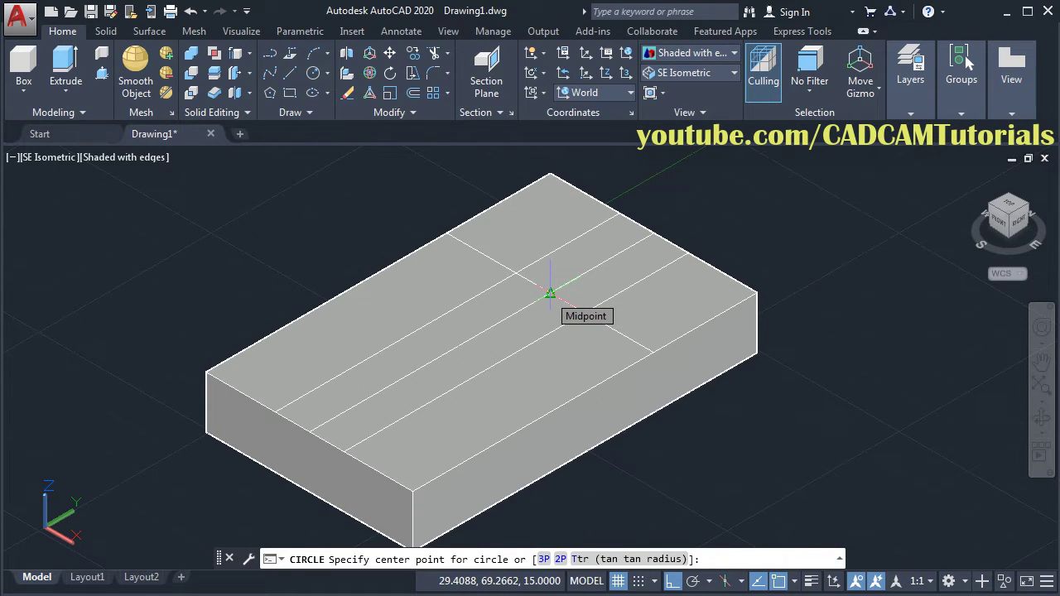
pyautogui.click(550, 293)
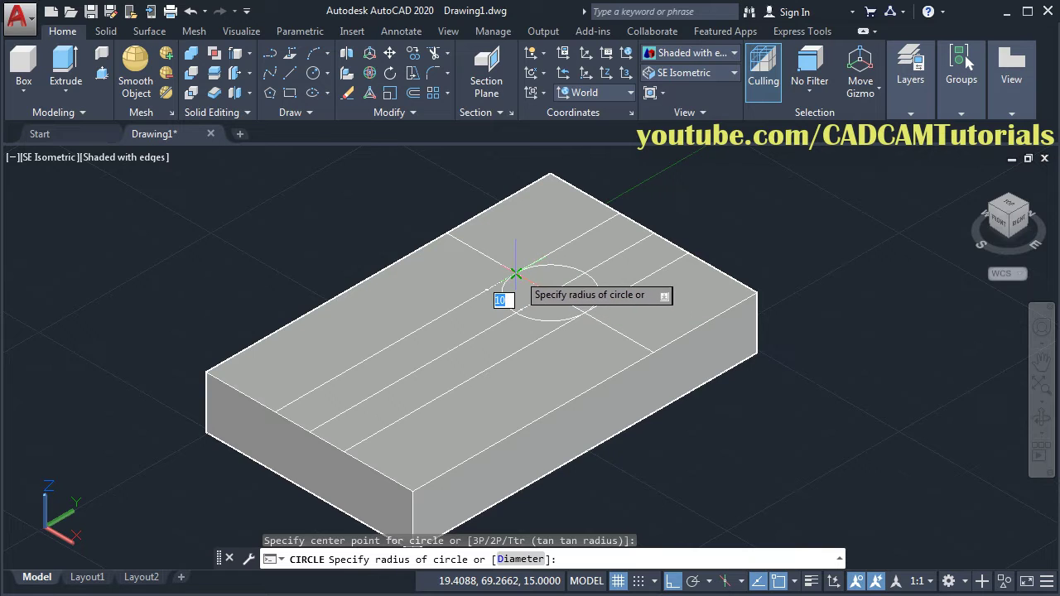
pyautogui.click(515, 273)
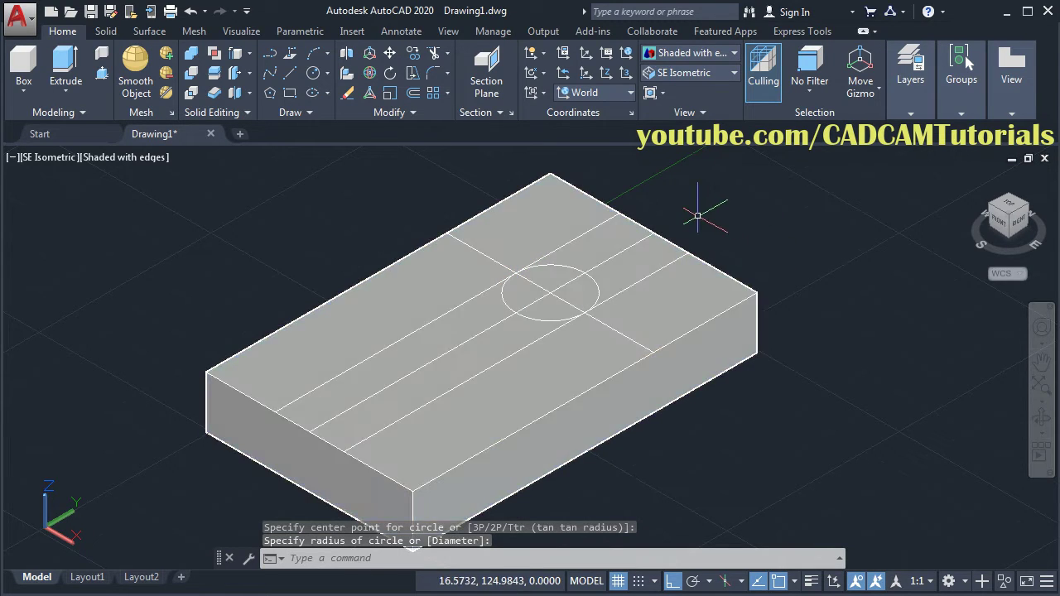
# - Erase the centre line and the copied edge line from the top face
pyautogui.scroll(2, 693, 218)
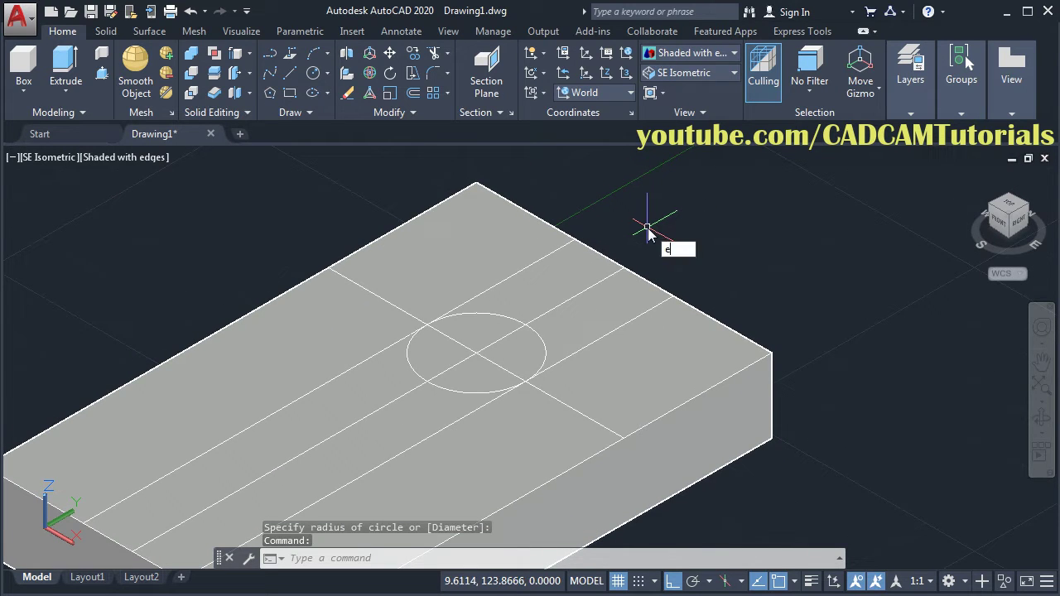
pyautogui.press('Return')
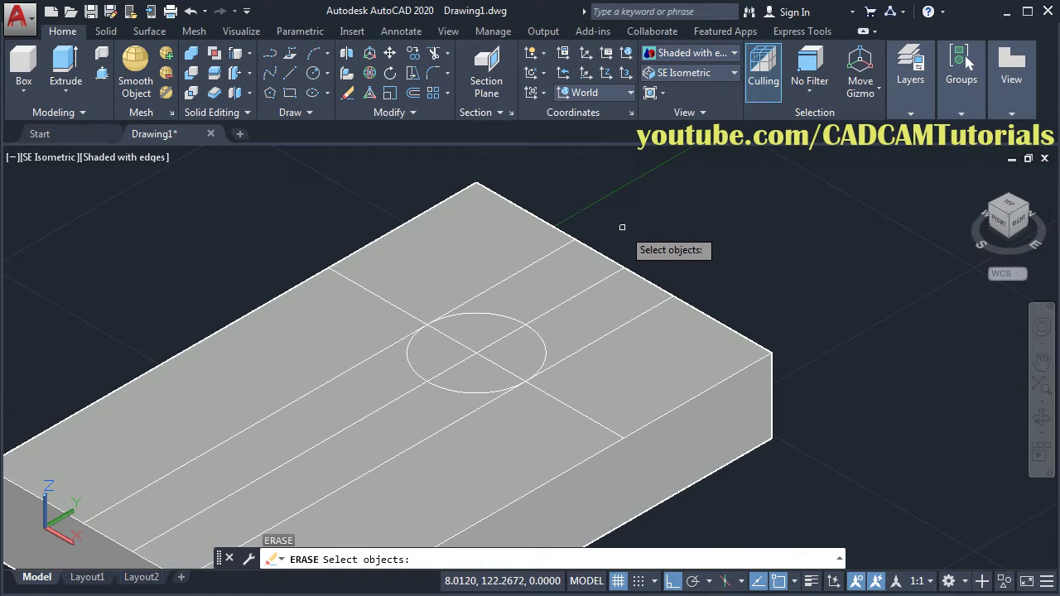
pyautogui.click(575, 295)
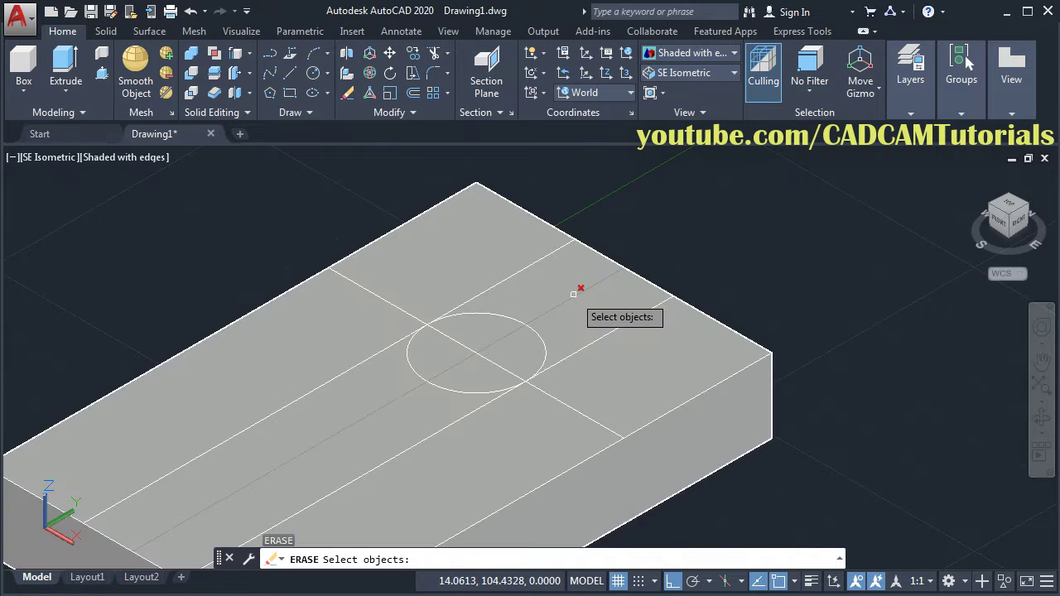
pyautogui.click(572, 292)
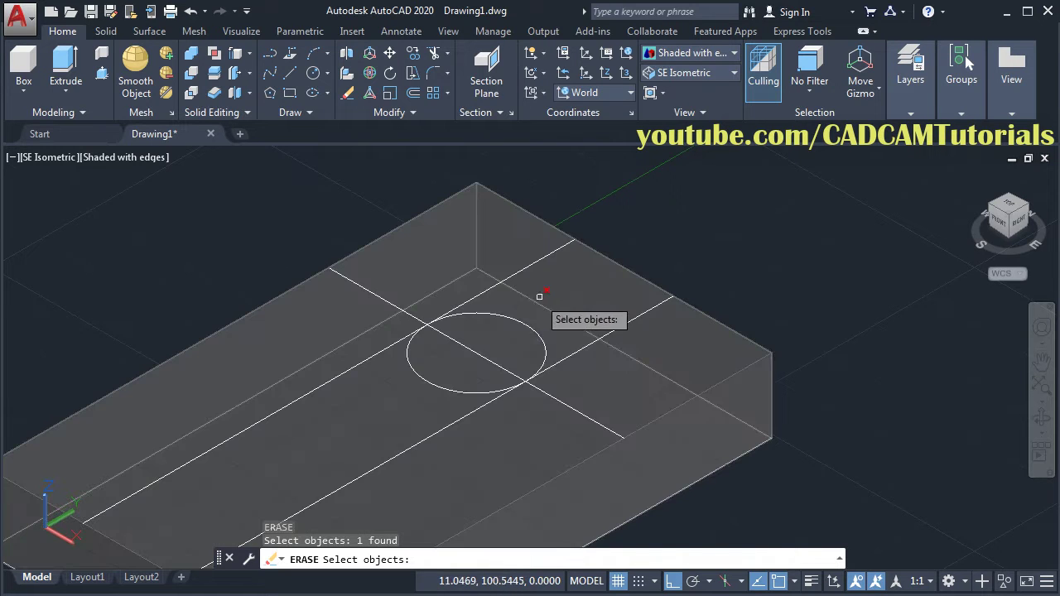
pyautogui.click(570, 404)
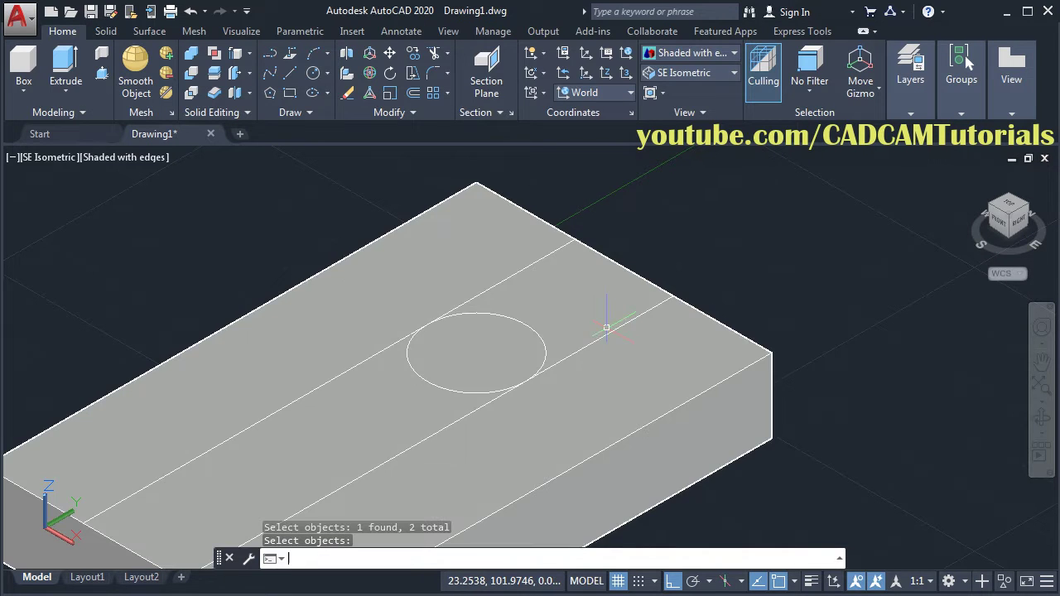
pyautogui.press('Return')
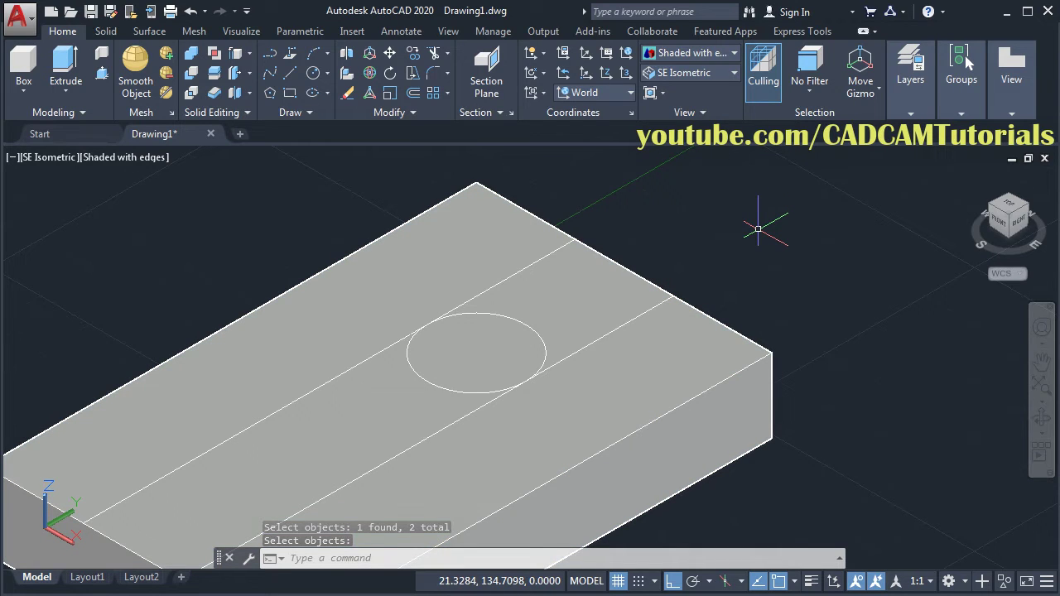
# - Trim the offset lines beyond the circle and the circle's inner arc to leave a U-shaped slot outline
pyautogui.write('tr')
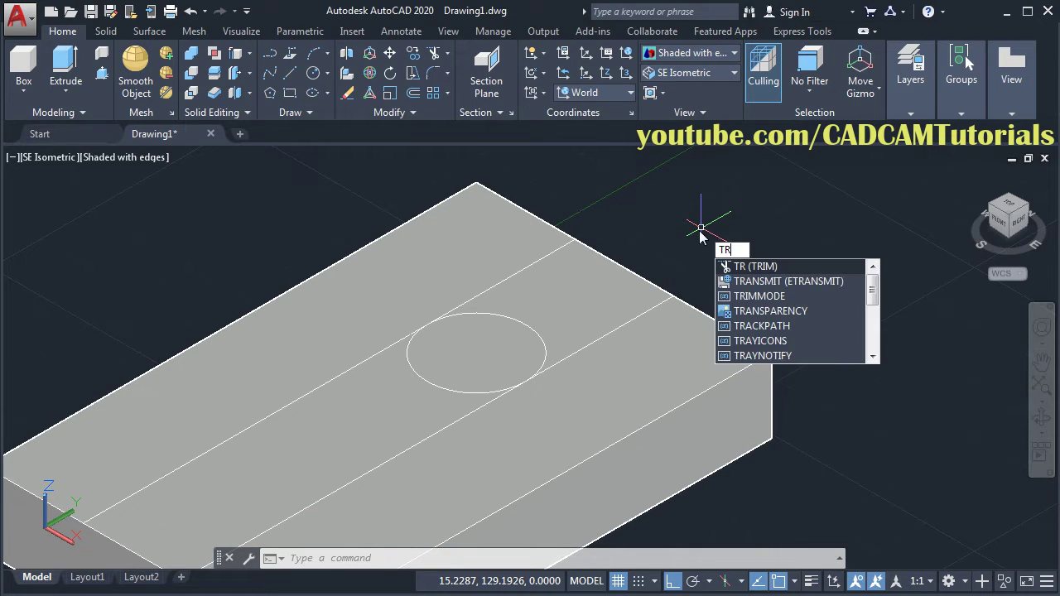
pyautogui.press('Return')
pyautogui.press('Return')
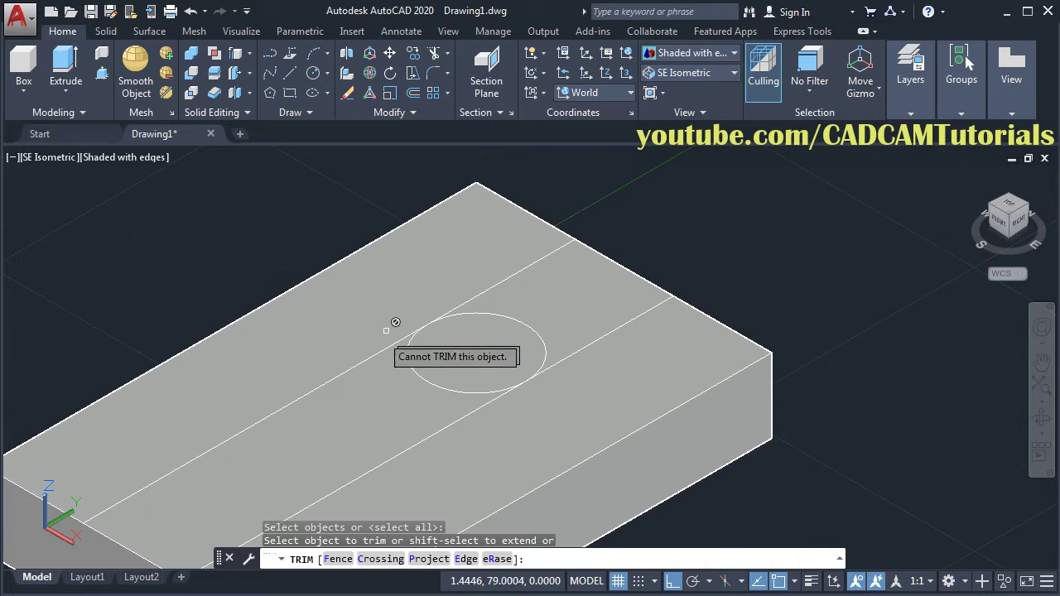
pyautogui.click(367, 358)
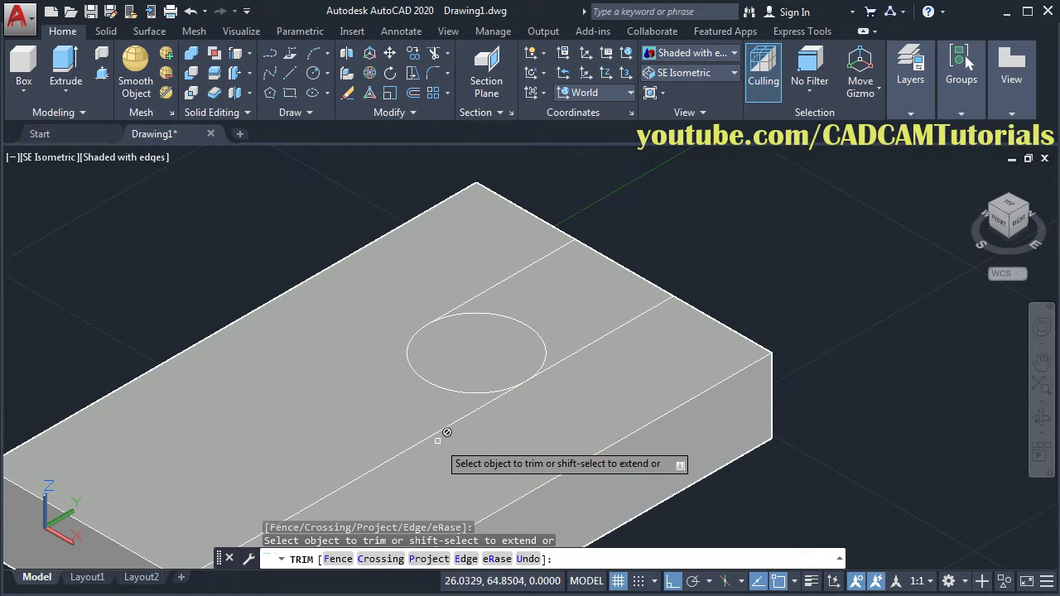
pyautogui.click(538, 329)
pyautogui.press('Return')
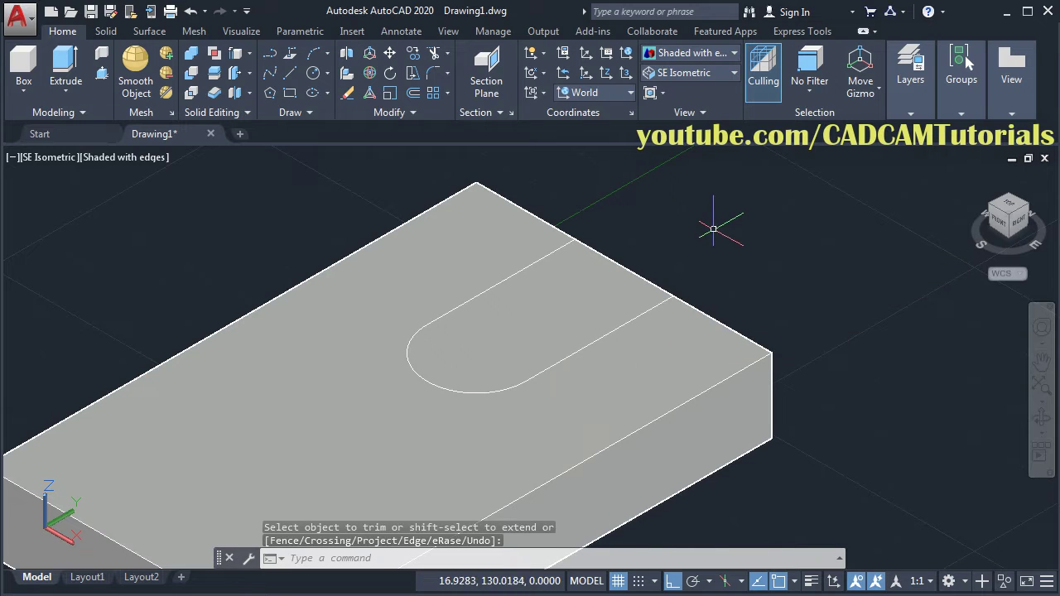
# - Cut the U-shaped slot area down through the full thickness of the block with Presspull
pyautogui.scroll(-2, 705, 210)
pyautogui.click(593, 229)
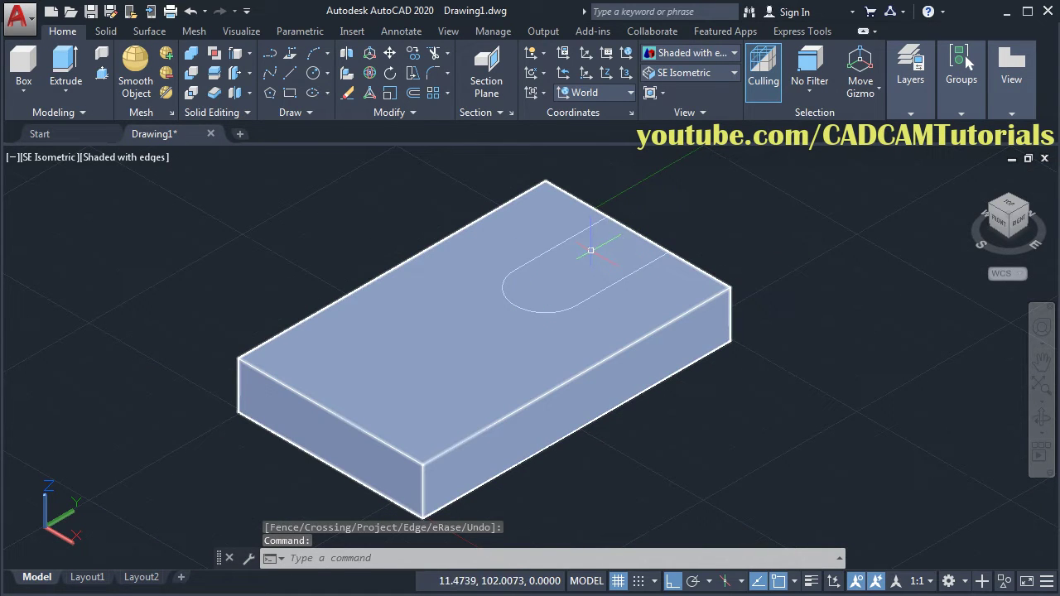
pyautogui.press('Escape')
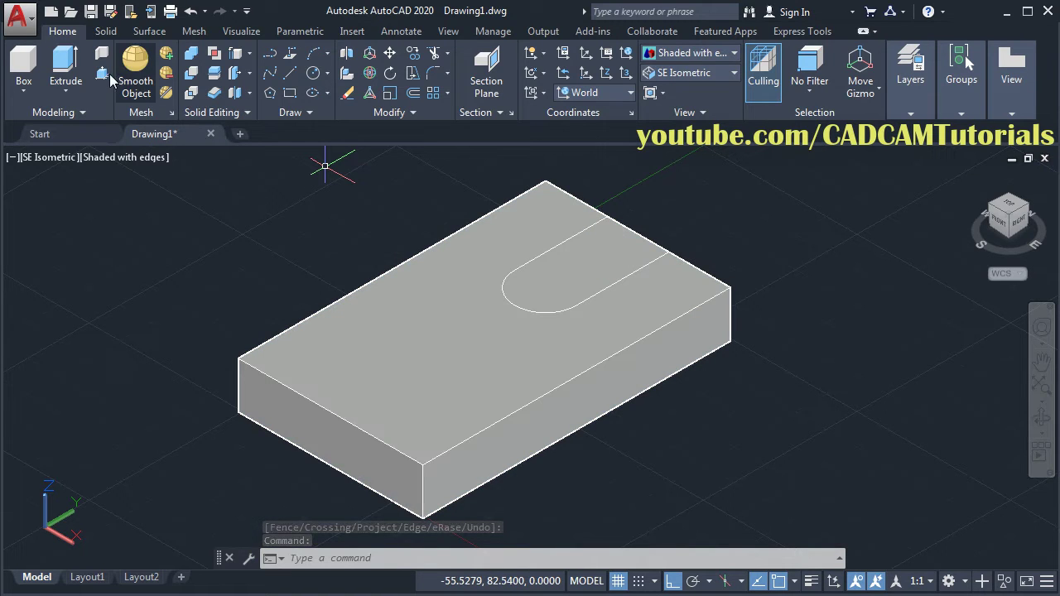
pyautogui.click(102, 74)
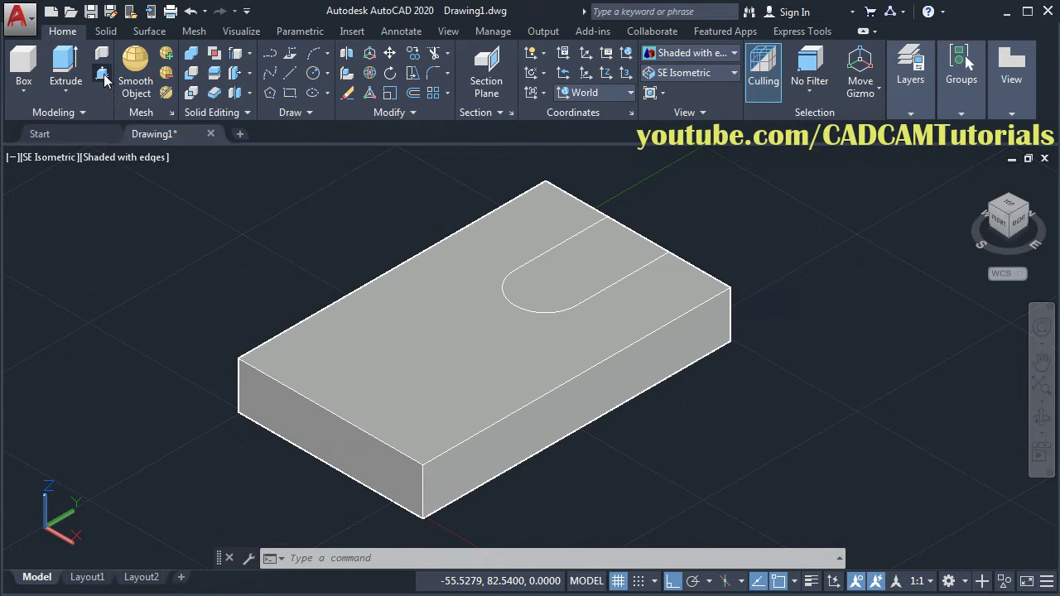
pyautogui.click(580, 273)
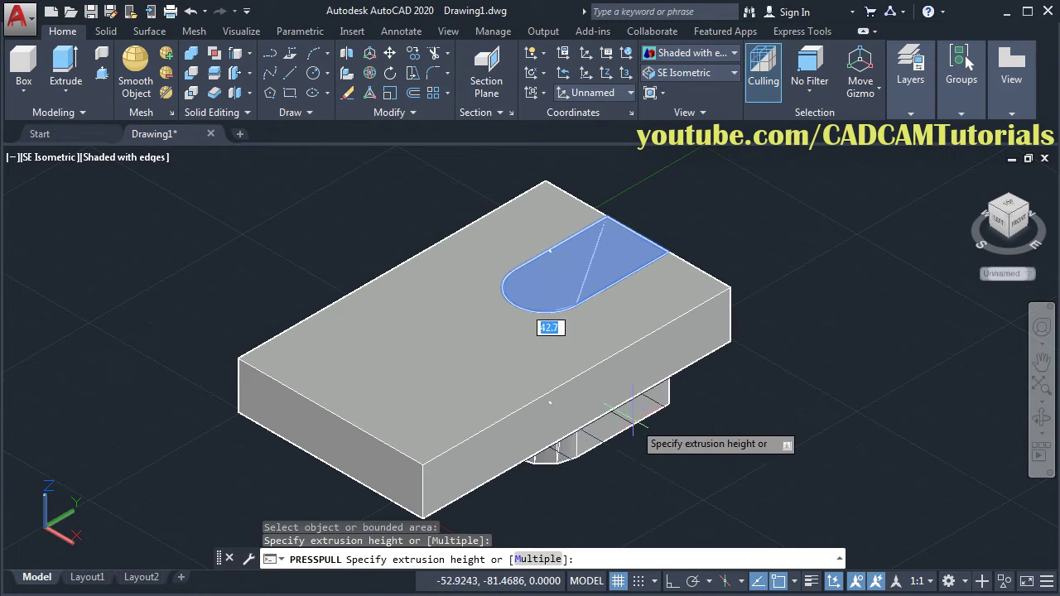
pyautogui.click(650, 469)
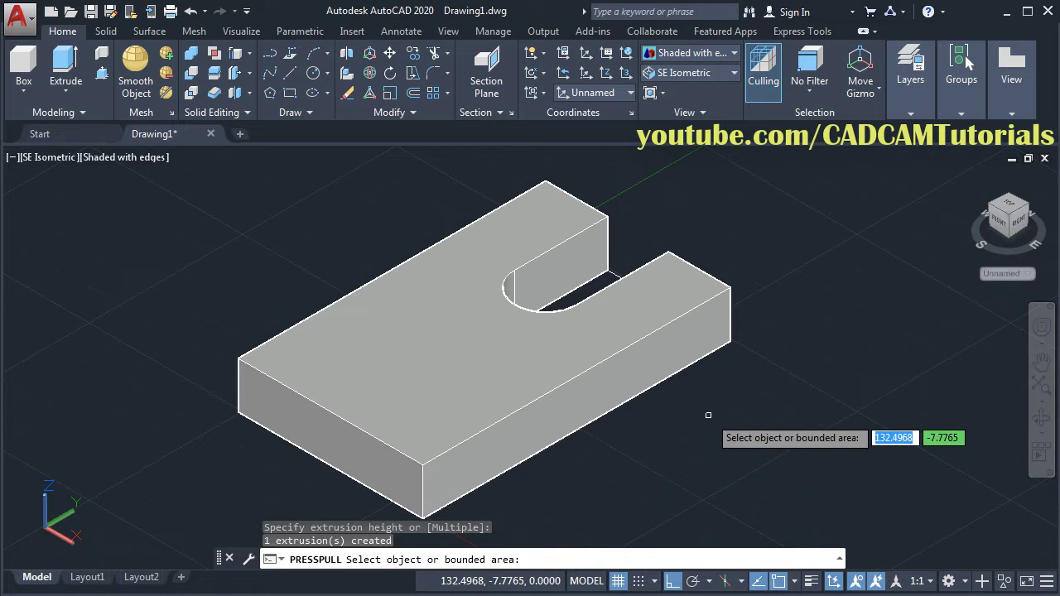
# - Erase the leftover line across the slot's open end and restore the SE Isometric view
pyautogui.press('Return')
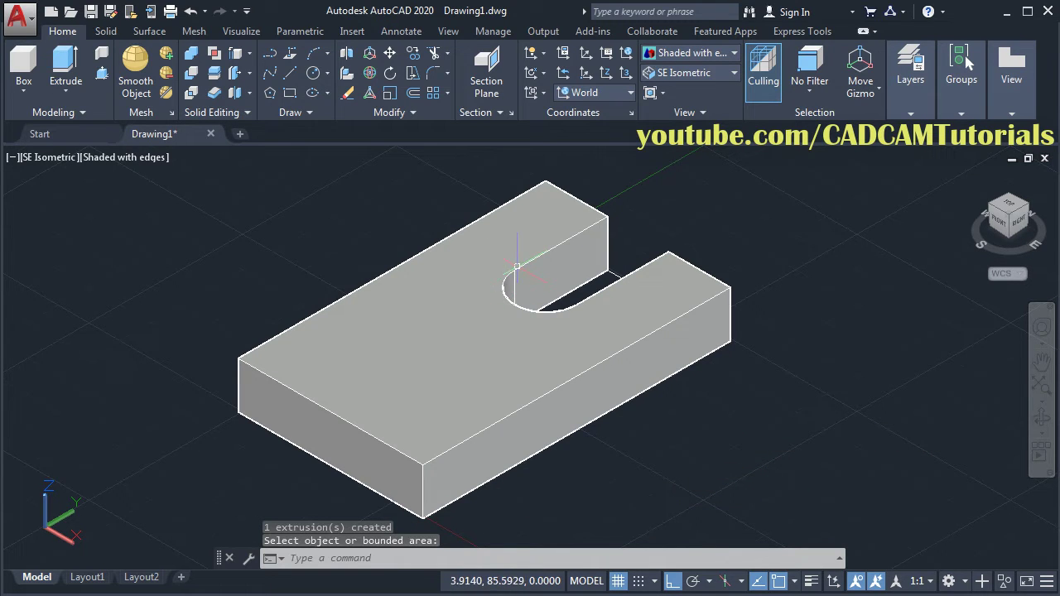
pyautogui.keyDown('shift'); pyautogui.moveTo(517, 266); pyautogui.dragTo(433, 300, button='middle'); pyautogui.keyUp('shift')
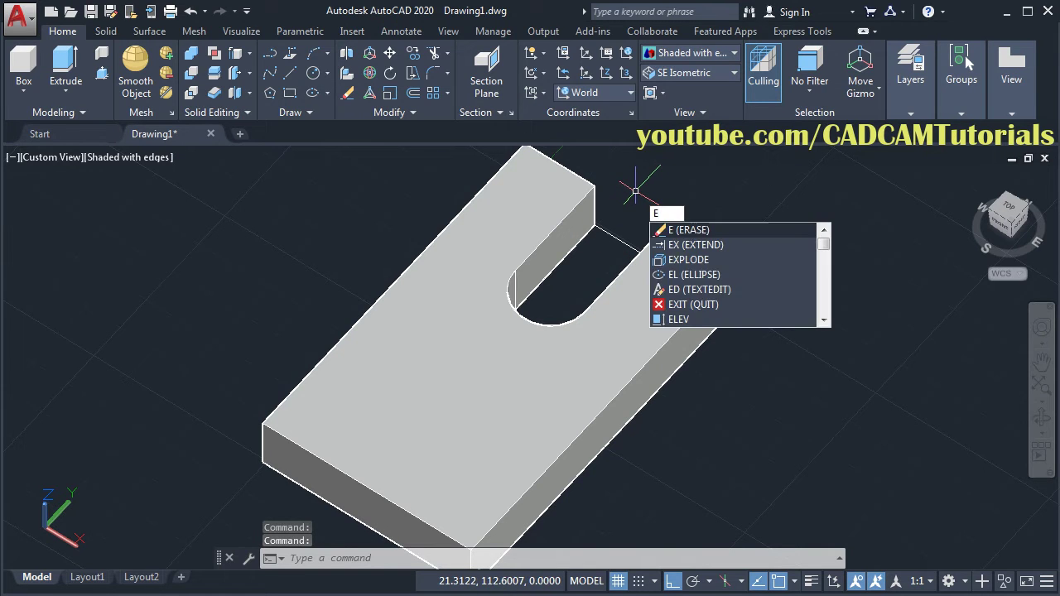
pyautogui.press('Return')
pyautogui.click(622, 229)
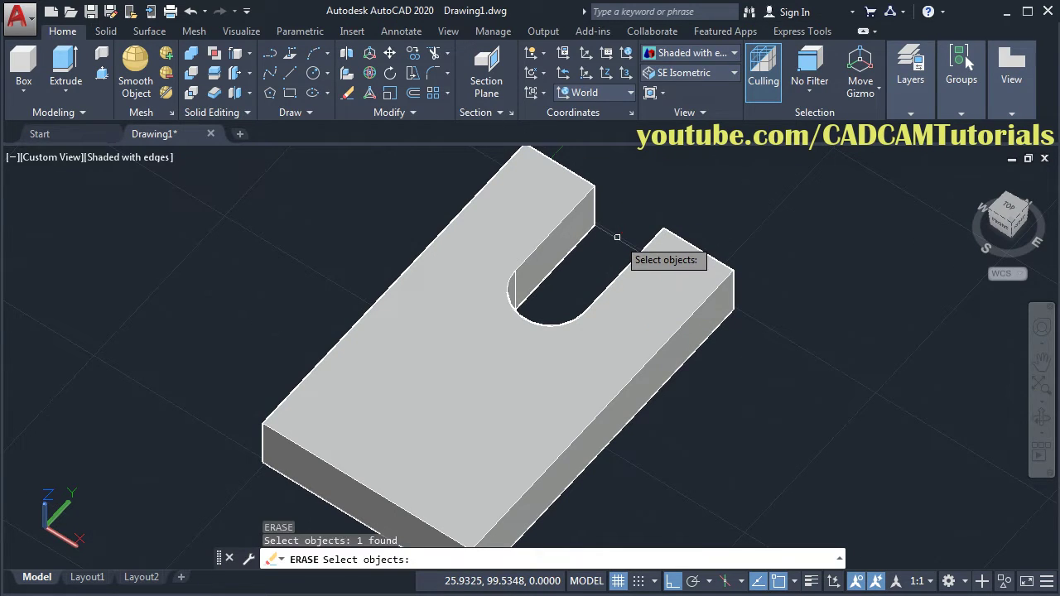
pyautogui.press('Return')
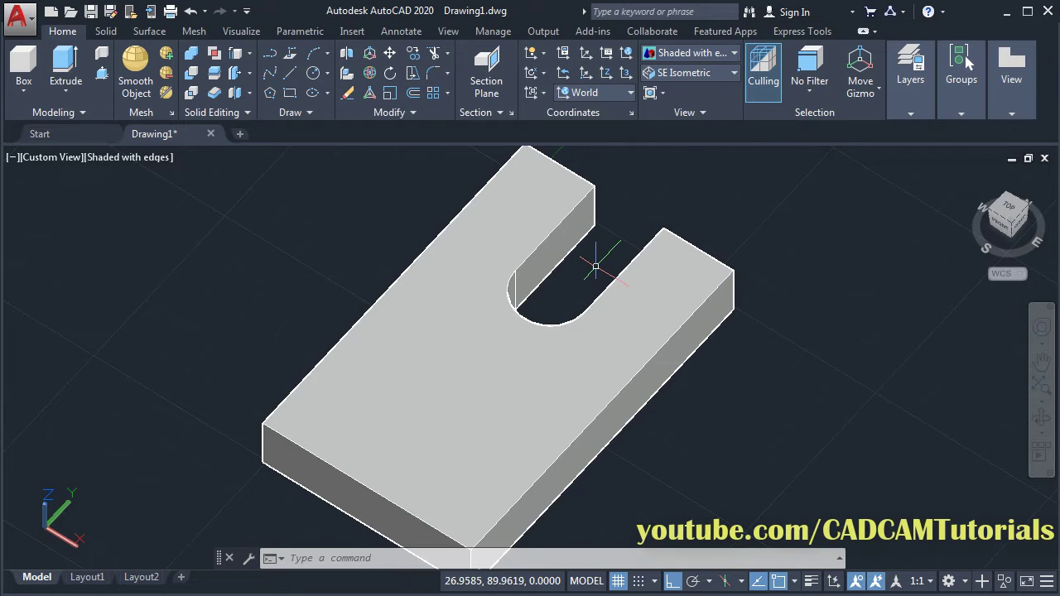
pyautogui.click(707, 72)
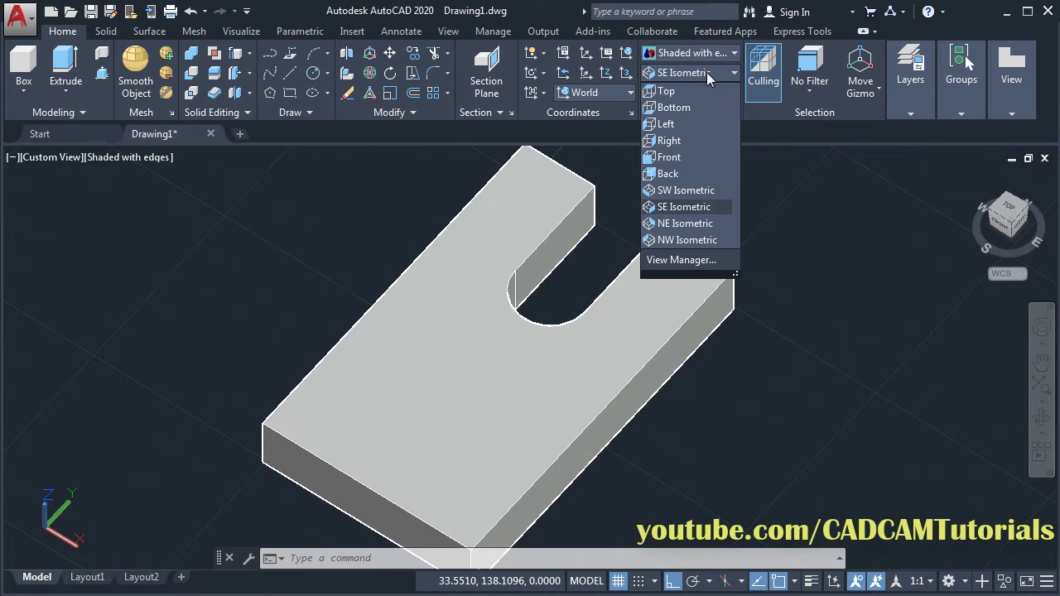
pyautogui.click(683, 207)
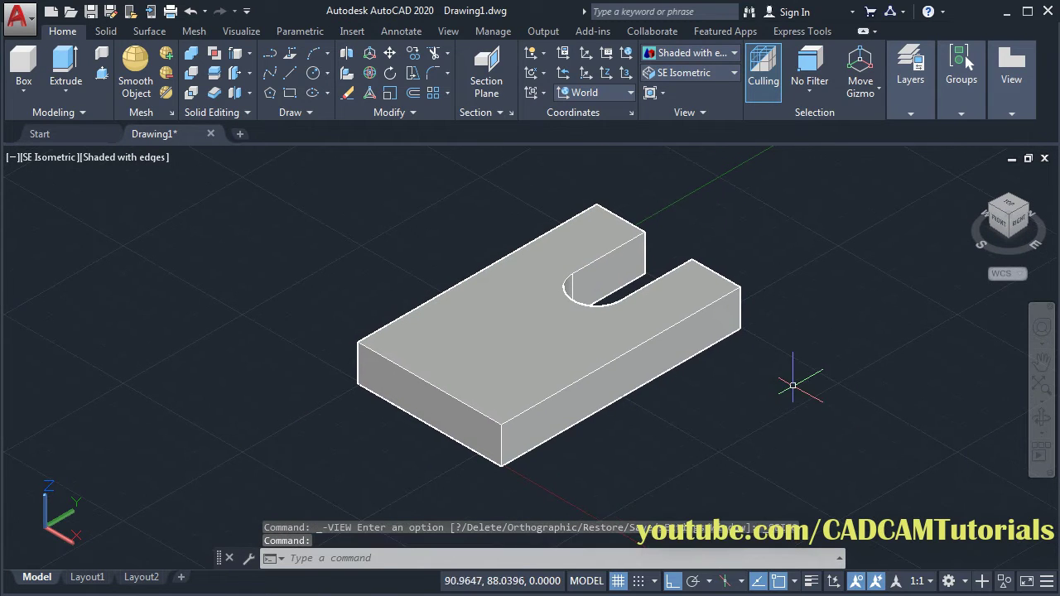
# - Consult the PDF drawing and fillet the two outer vertical corner edges at the plate's slotted end with radius 30
pyautogui.hotkey('alt', 'Tab')
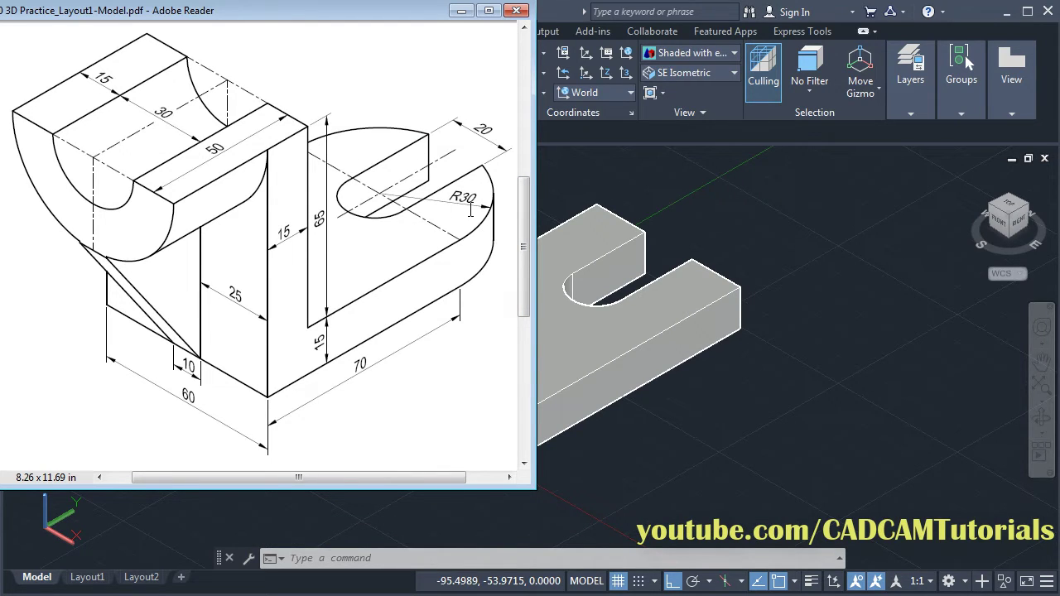
pyautogui.click(711, 221)
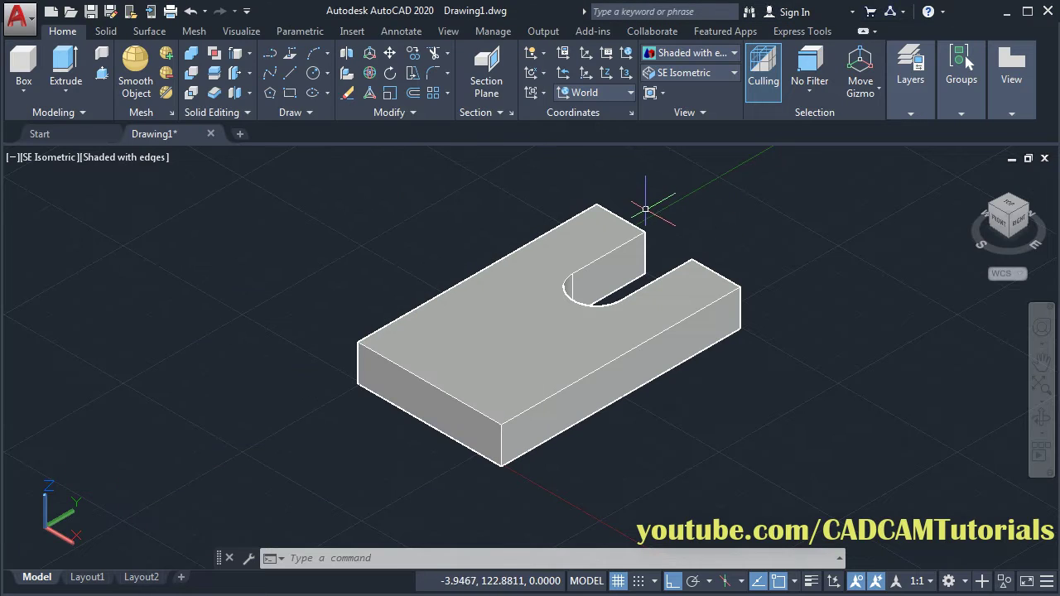
pyautogui.click(431, 75)
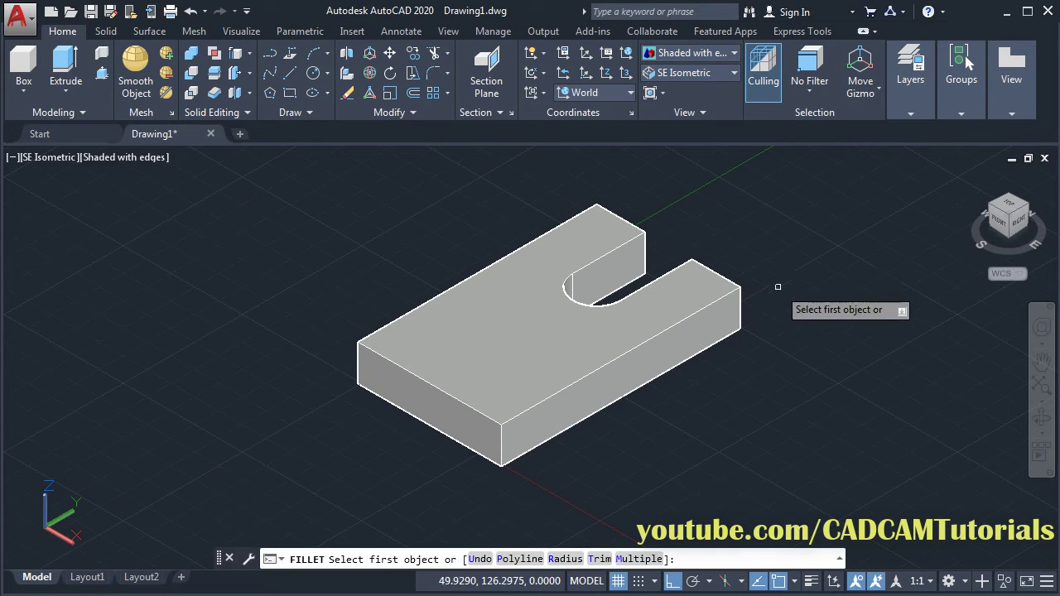
pyautogui.click(738, 309)
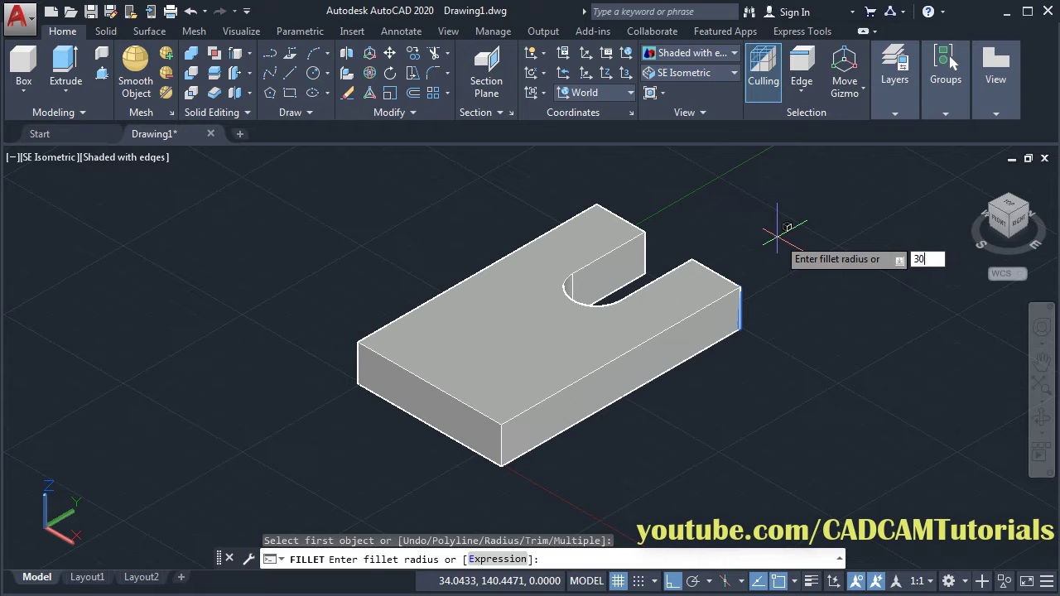
pyautogui.write('30')
pyautogui.press('Return')
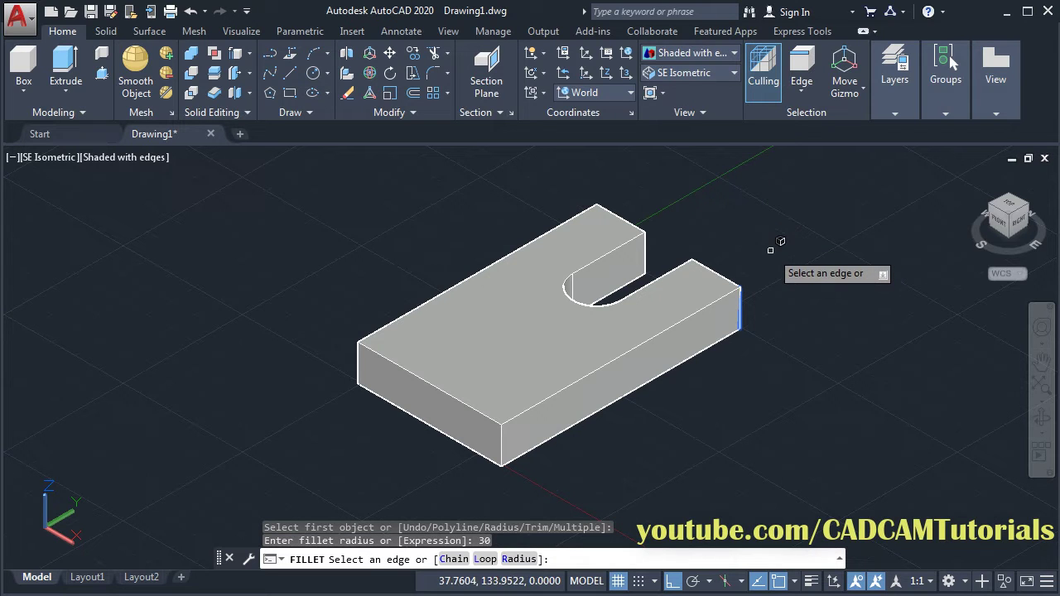
pyautogui.keyDown('shift'); pyautogui.moveTo(766, 252); pyautogui.dragTo(604, 257, button='middle'); pyautogui.keyUp('shift')
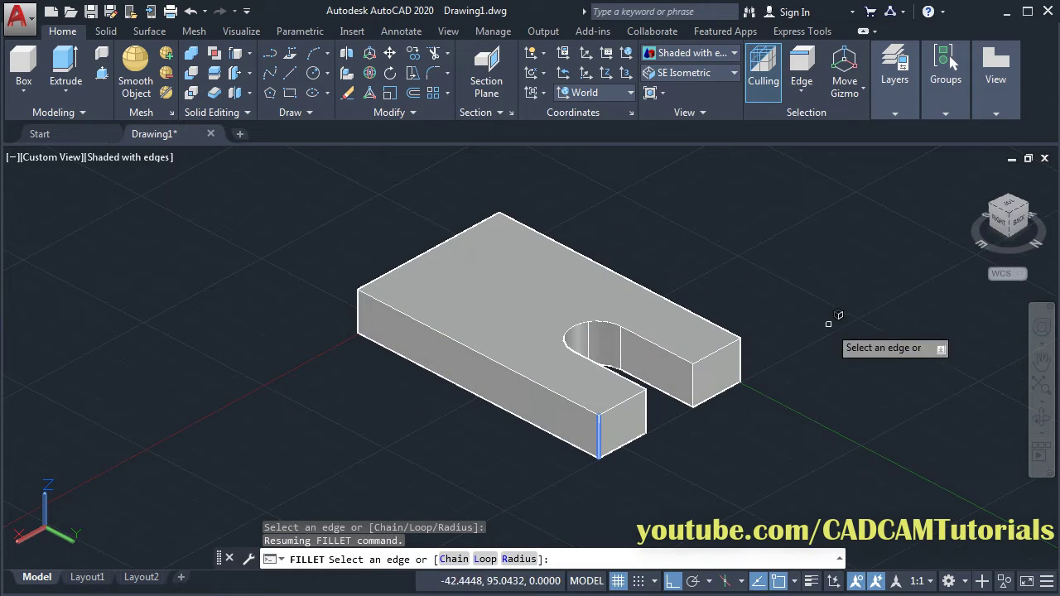
pyautogui.click(740, 363)
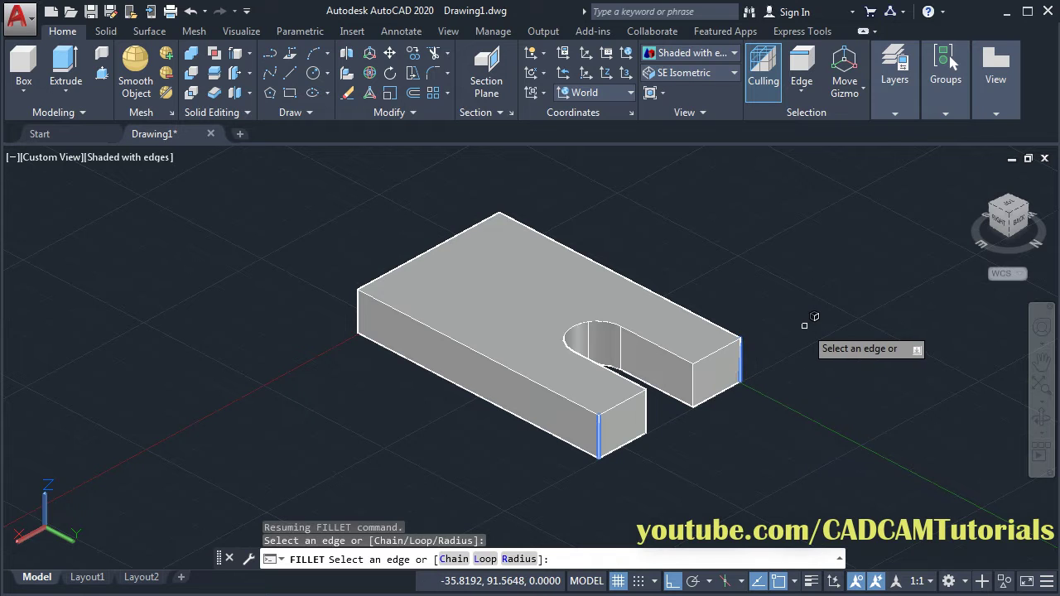
pyautogui.press('Return')
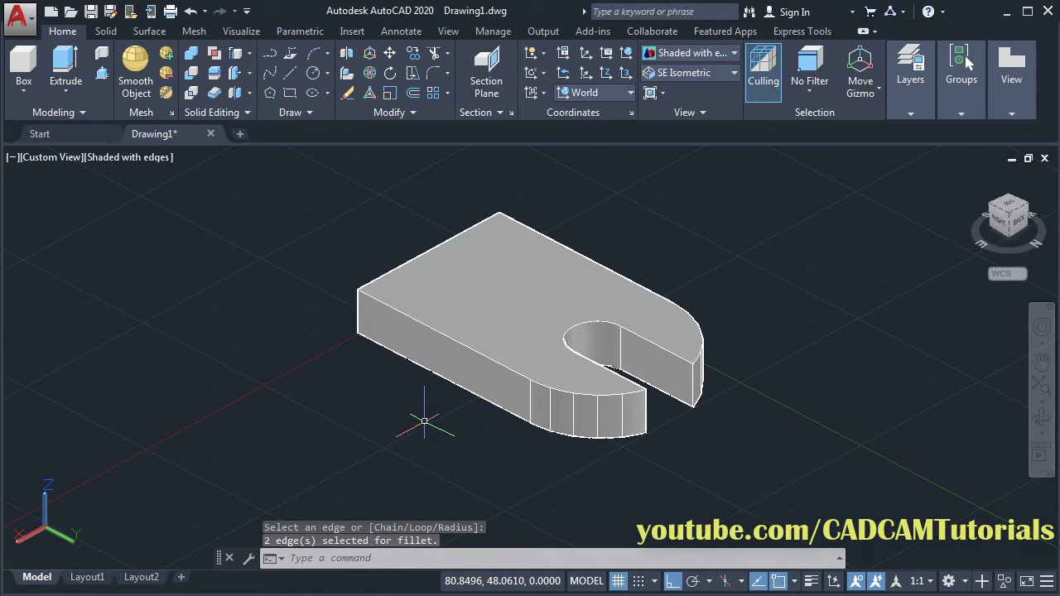
pyautogui.keyDown('shift'); pyautogui.moveTo(447, 427); pyautogui.dragTo(602, 432, button='middle'); pyautogui.keyUp('shift')
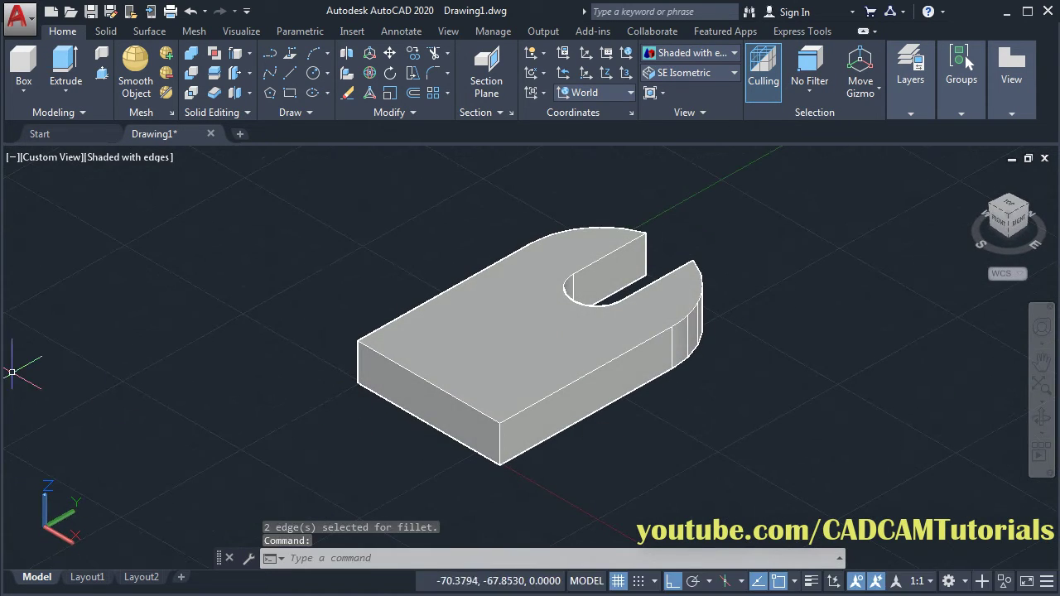
# - Check the PDF drawing and copy the top edge of the plate's square end 15 units inward along the top face
pyautogui.hotkey('alt', 'Tab')
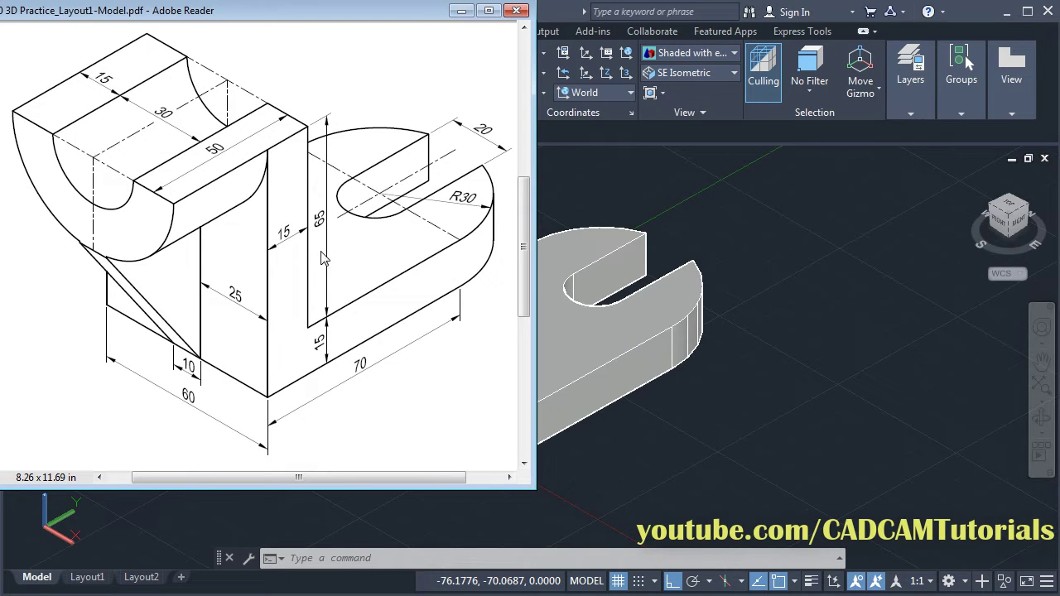
pyautogui.click(675, 483)
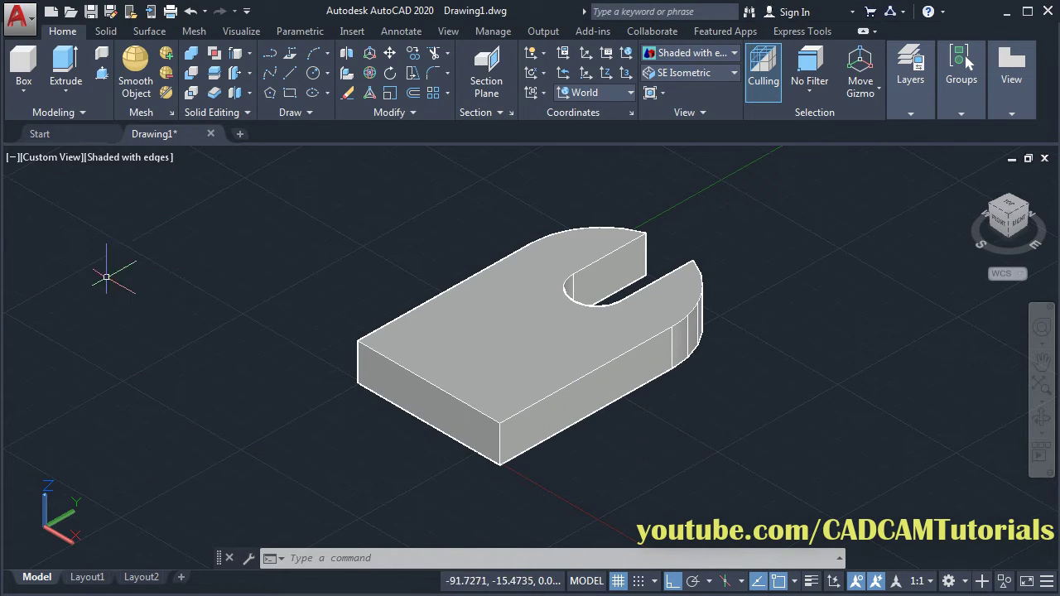
pyautogui.click(237, 55)
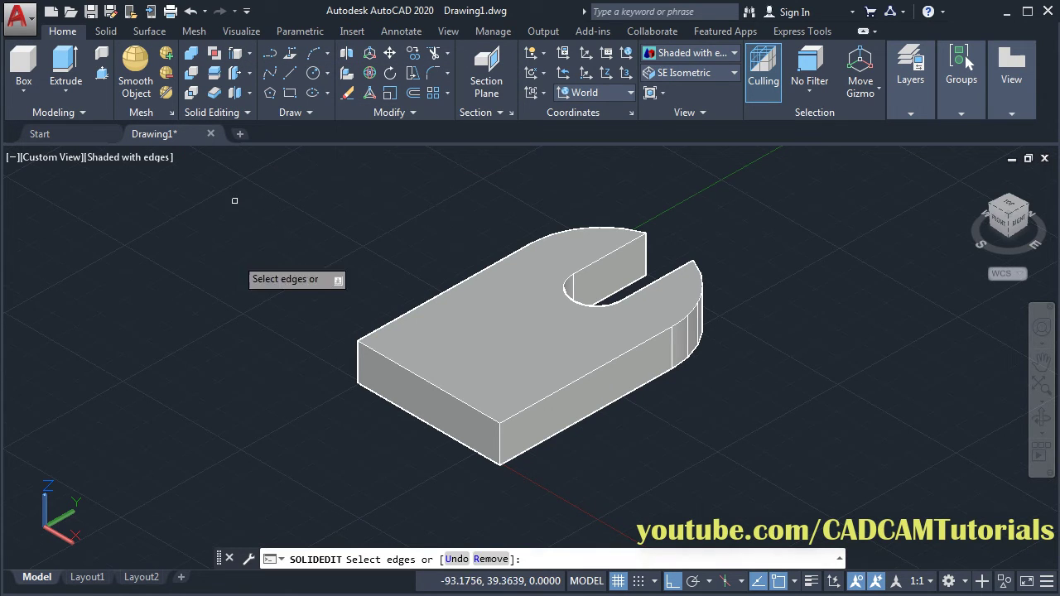
pyautogui.click(433, 384)
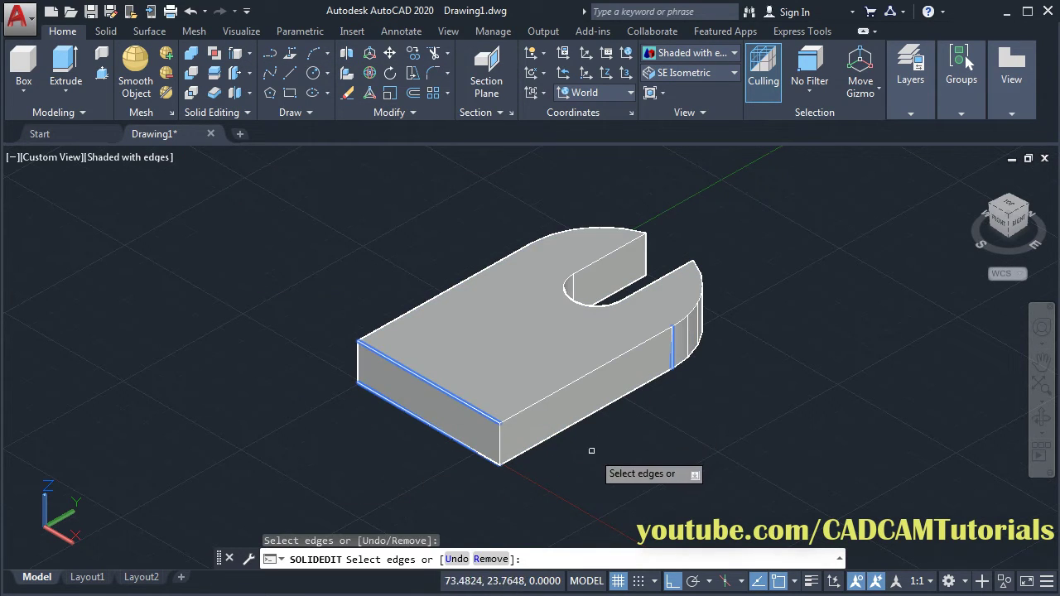
pyautogui.press('Return')
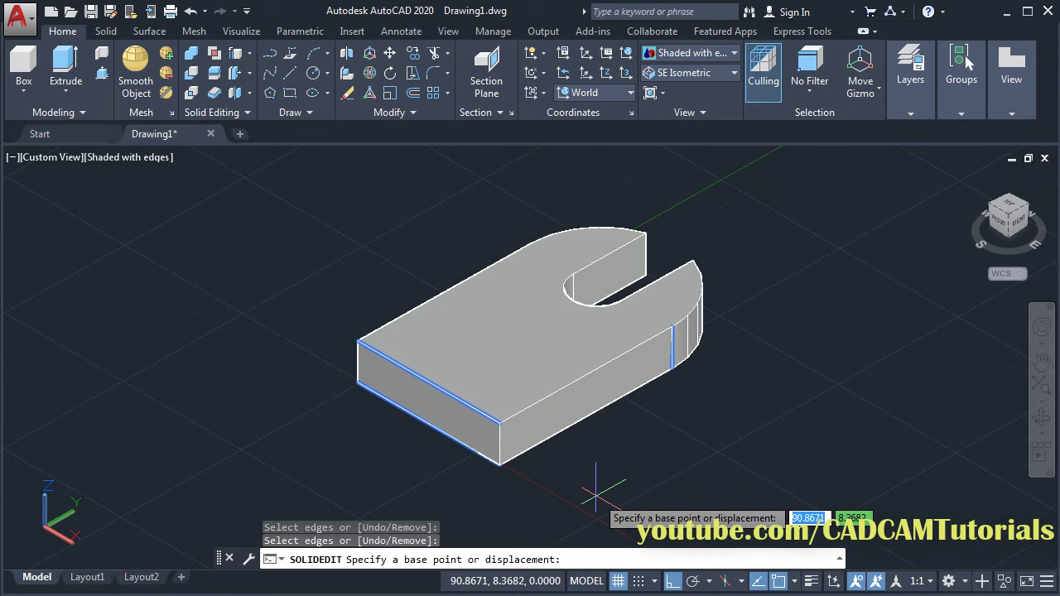
pyautogui.click(596, 494)
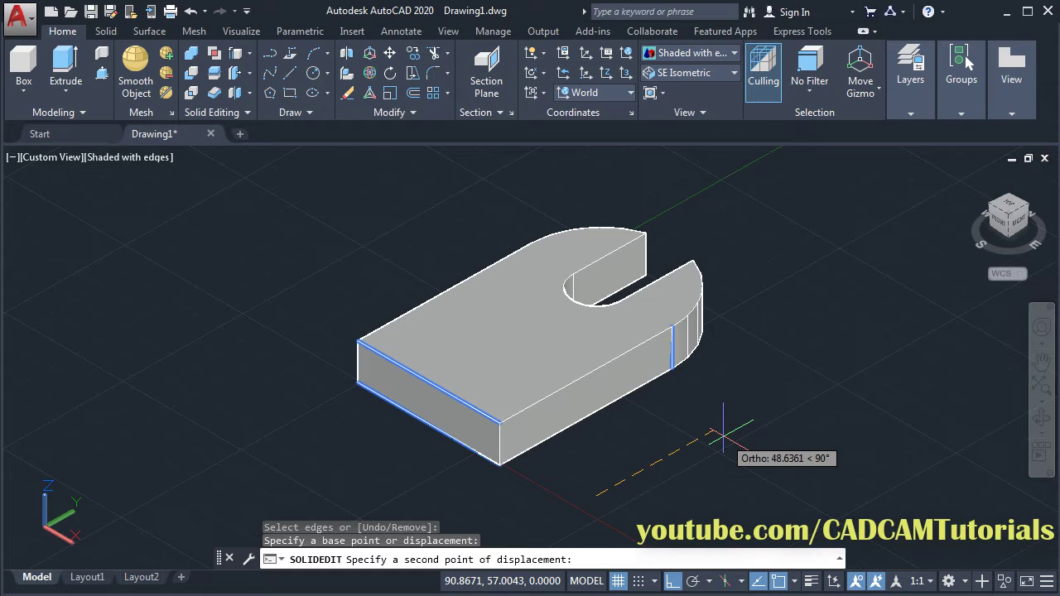
pyautogui.write('15')
pyautogui.press('Return')
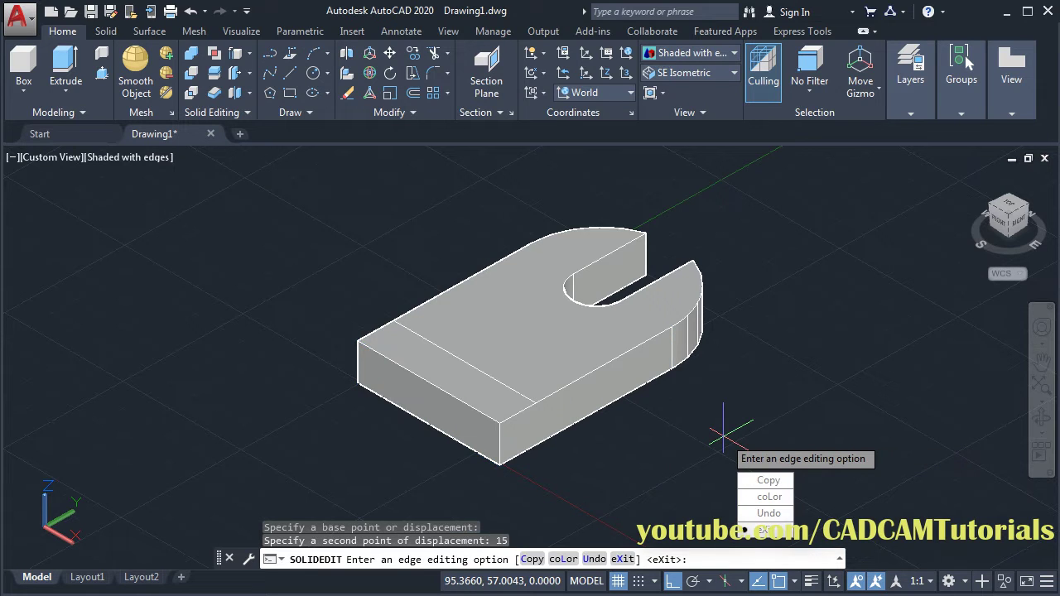
pyautogui.press('Return')
pyautogui.press('Return')
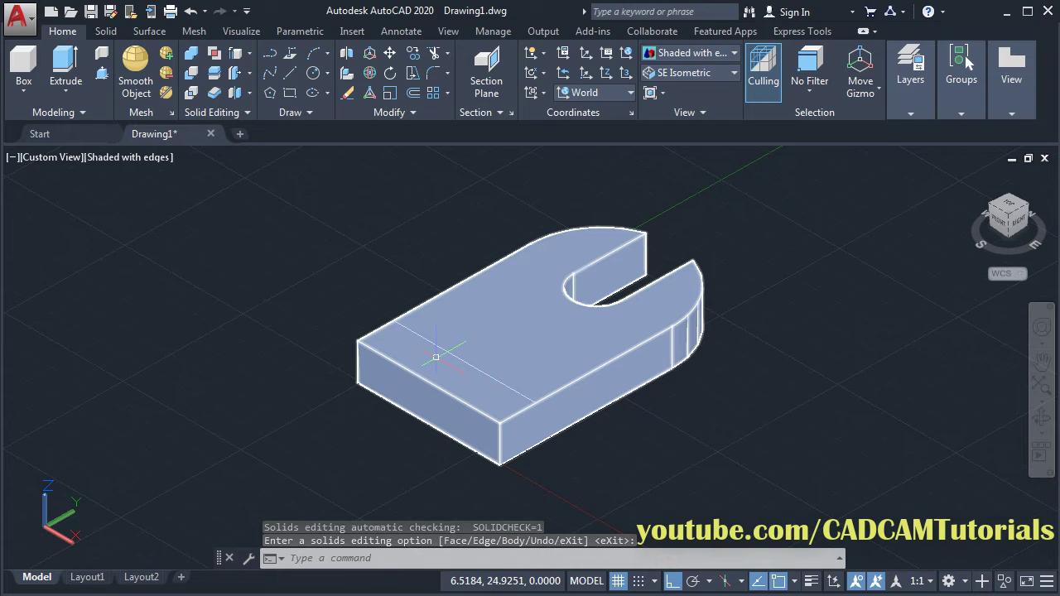
# - Raise the strip between the square end and the copied edge by 65 with Presspull to form the upright wall
pyautogui.click(102, 74)
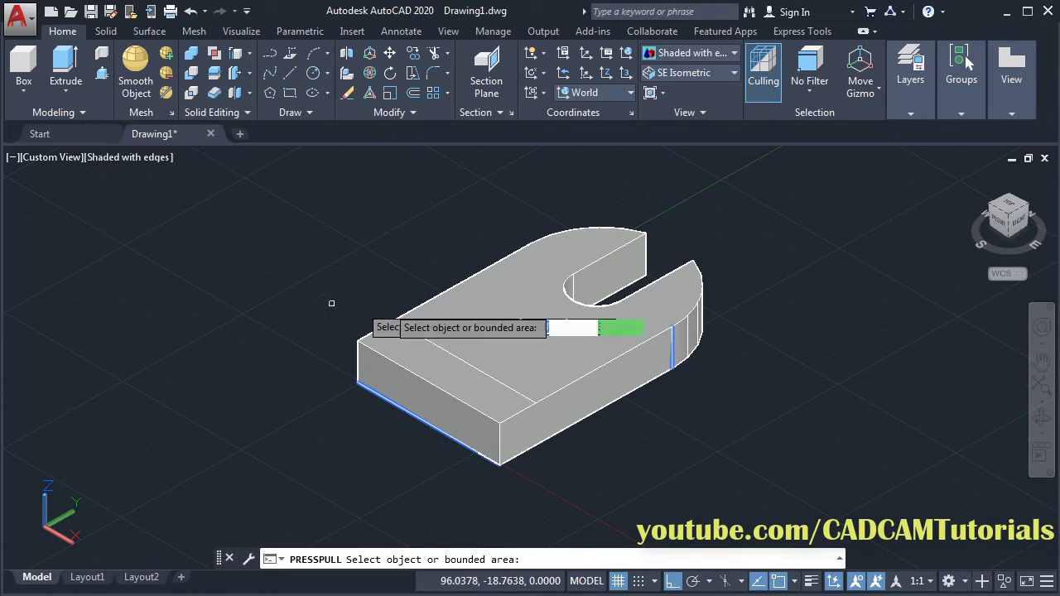
pyautogui.click(417, 357)
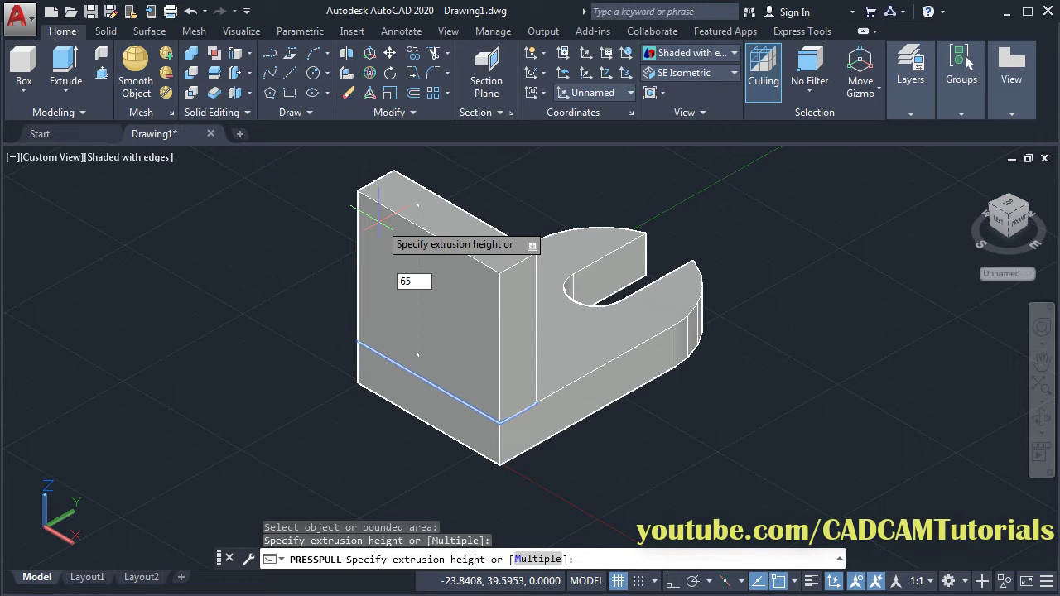
pyautogui.press('Return')
pyautogui.press('Return')
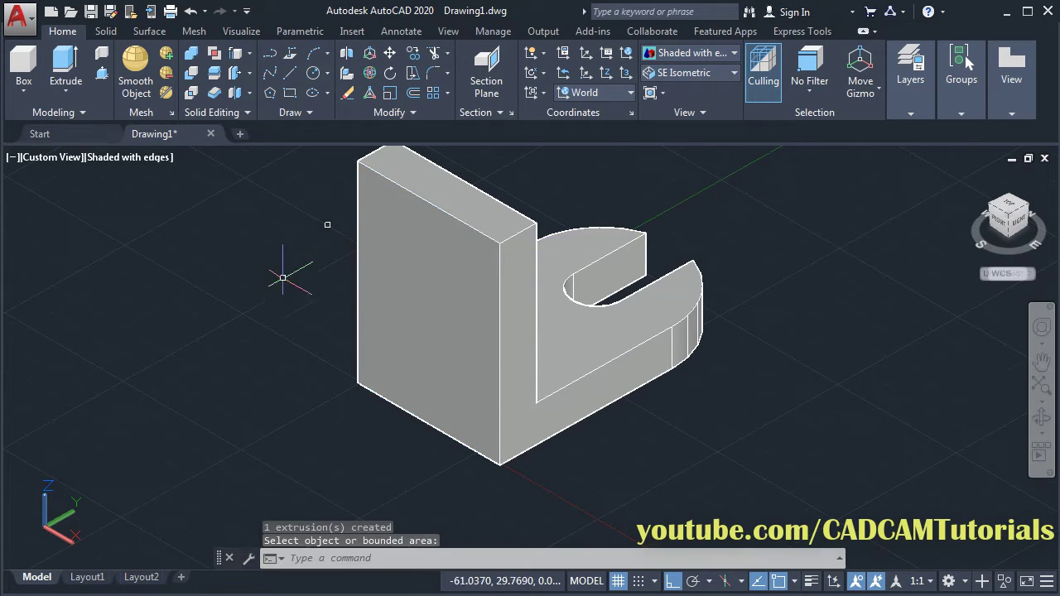
pyautogui.moveTo(283, 279); pyautogui.dragTo(355, 279, button='middle')
pyautogui.hotkey('alt', 'Tab')
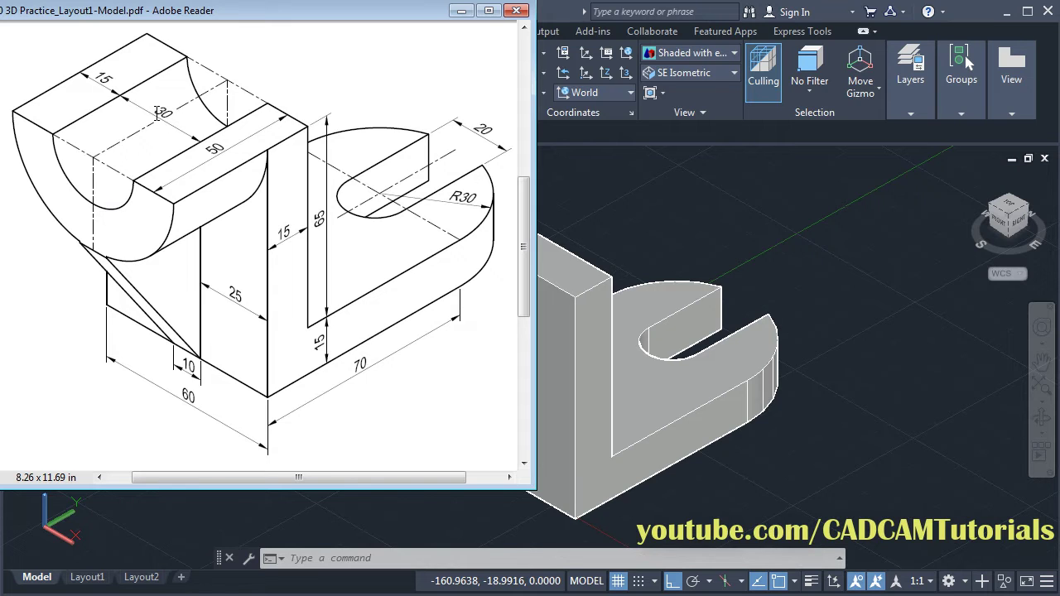
pyautogui.click(670, 217)
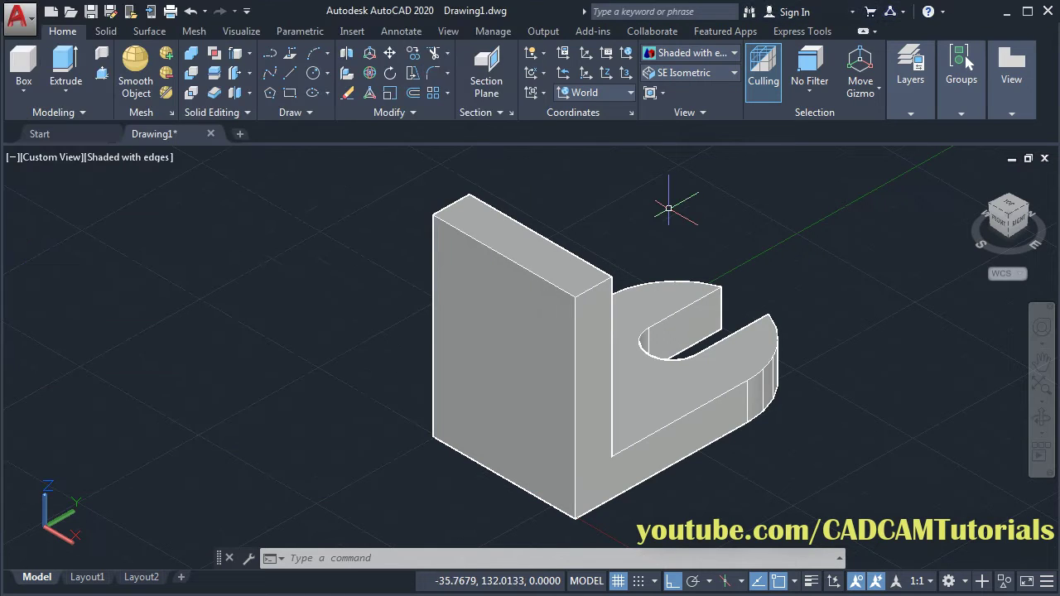
pyautogui.click(314, 75)
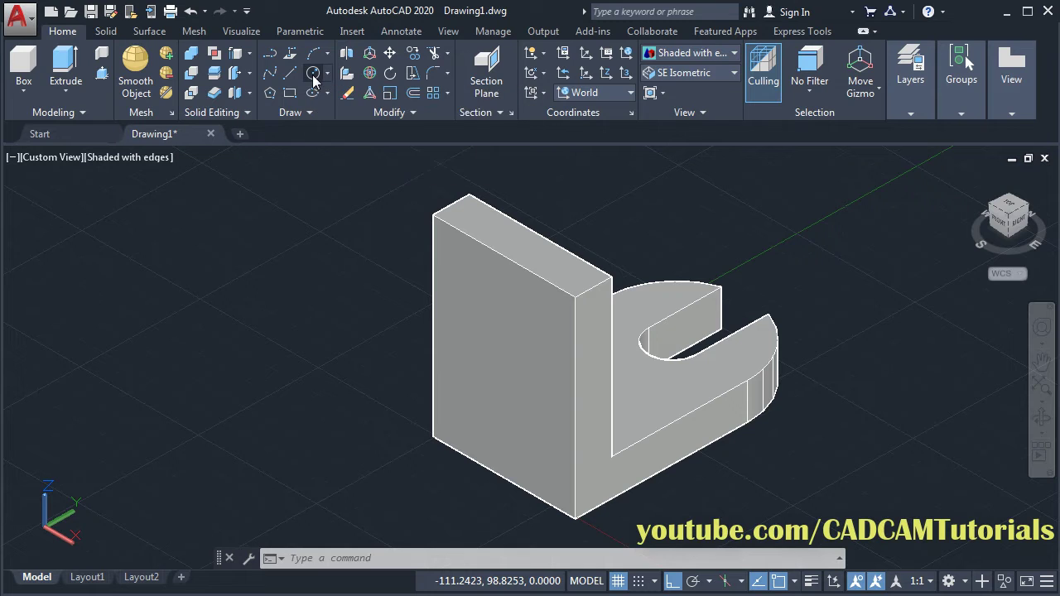
pyautogui.click(503, 256)
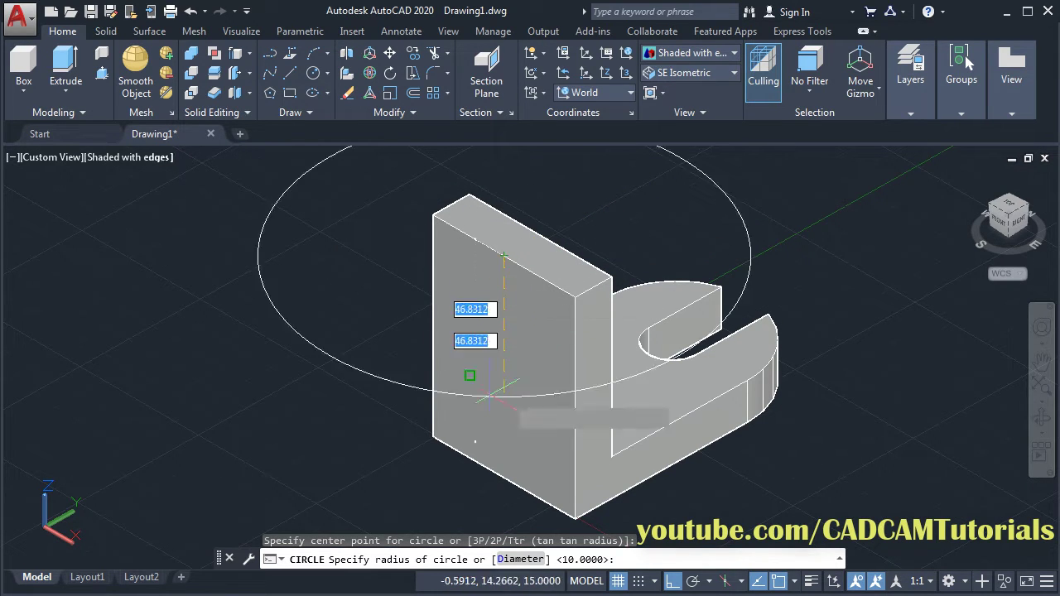
pyautogui.press('Escape')
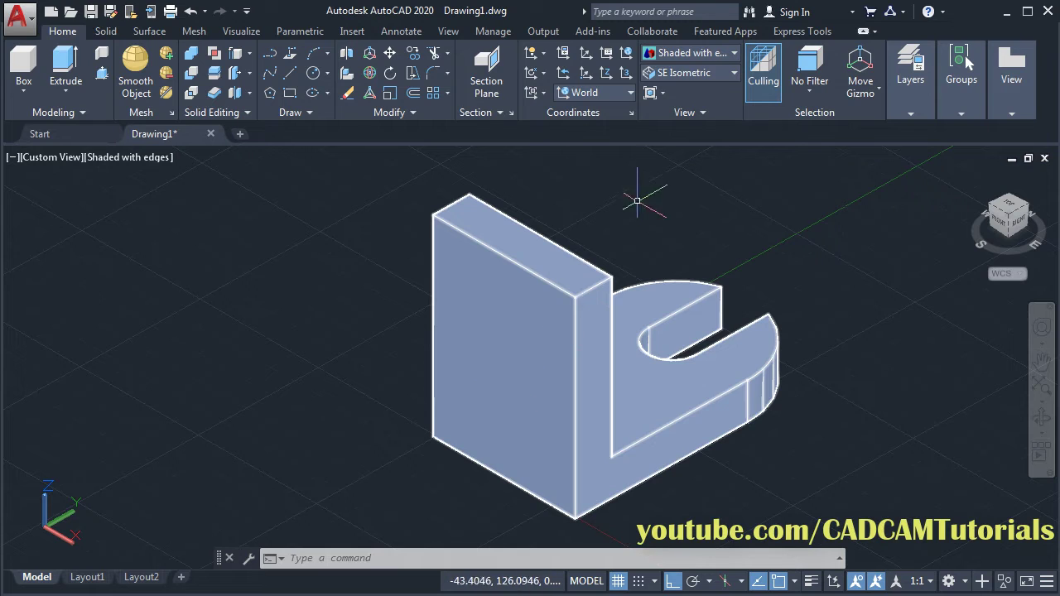
# - Set the coordinate system to the Front orientation so its XY plane is parallel to the upright wall's face
pyautogui.click(631, 93)
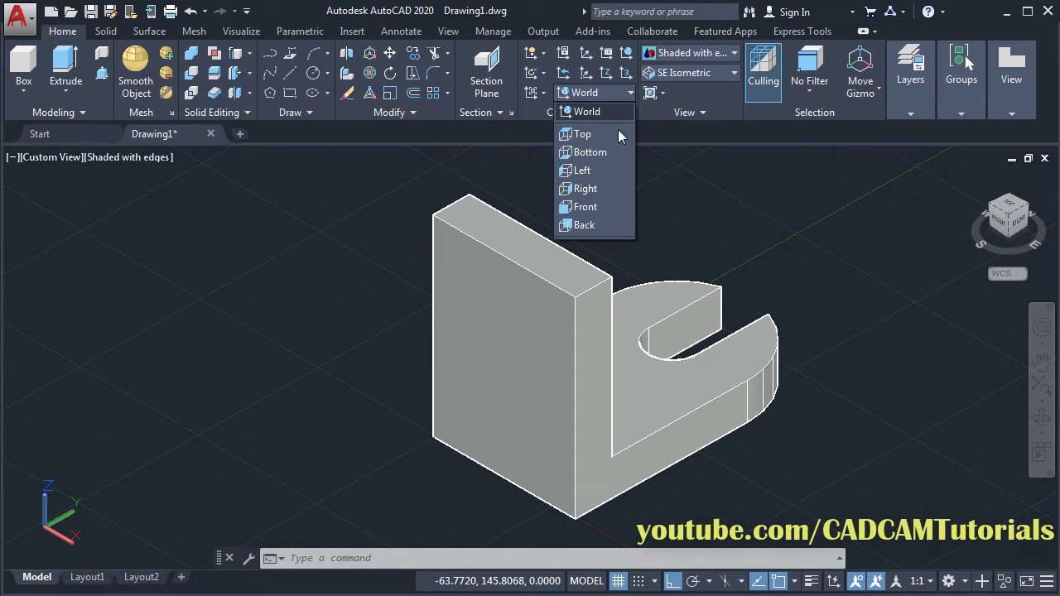
pyautogui.click(585, 208)
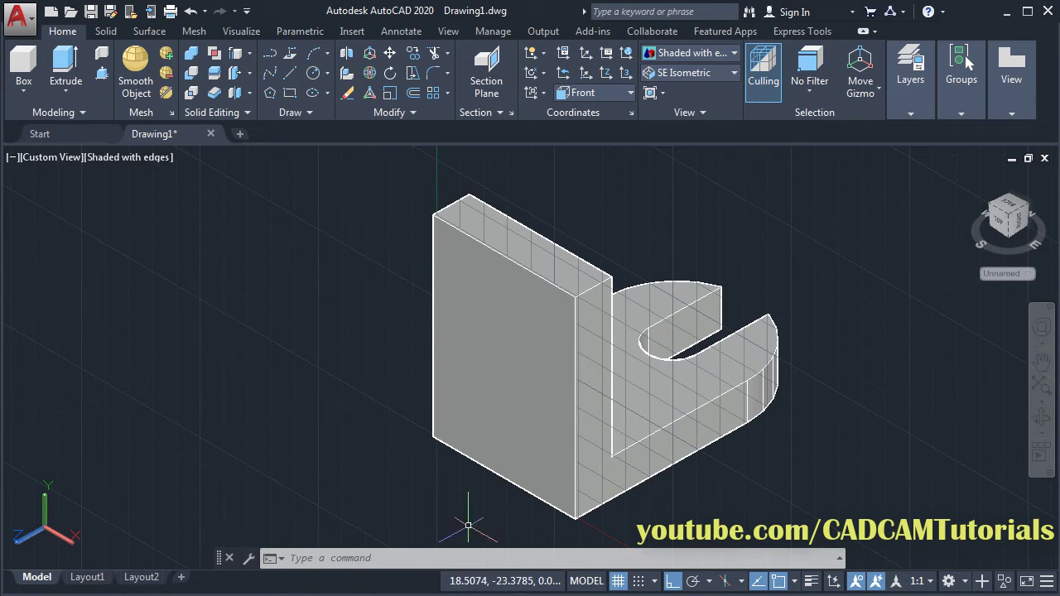
pyautogui.click(664, 455)
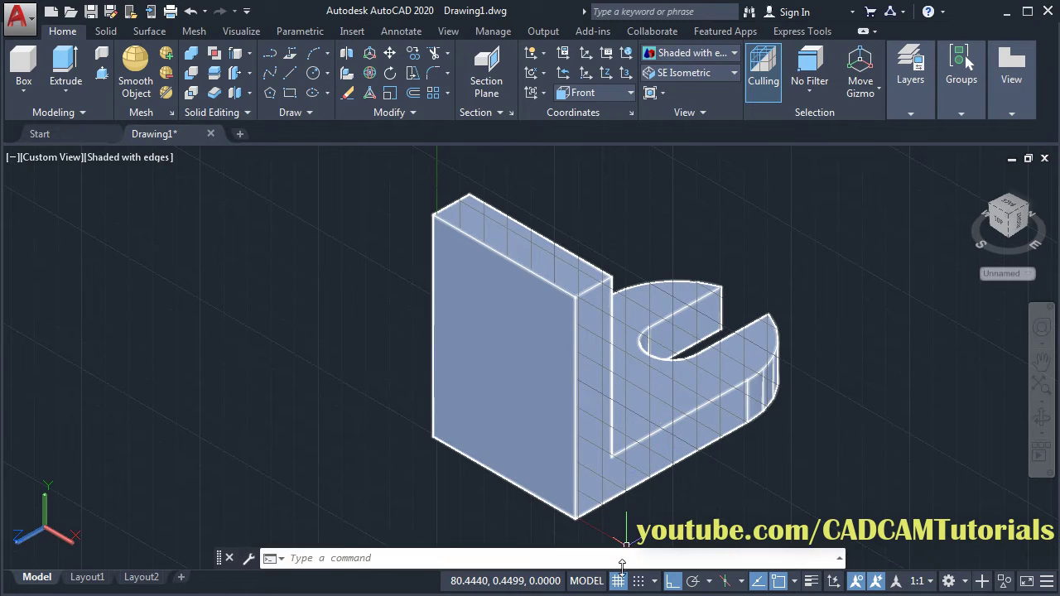
pyautogui.press('Escape')
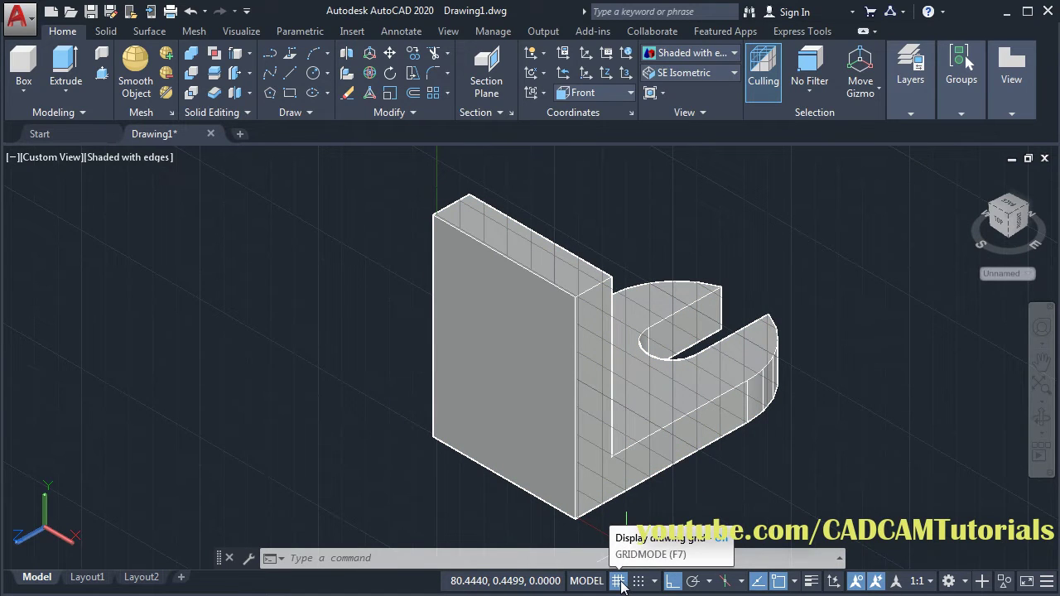
# - Turn off the drawing grid and draw a circle of radius 15 centred on the midpoint of the upright wall's outer top edge
pyautogui.click(620, 584)
pyautogui.click(313, 73)
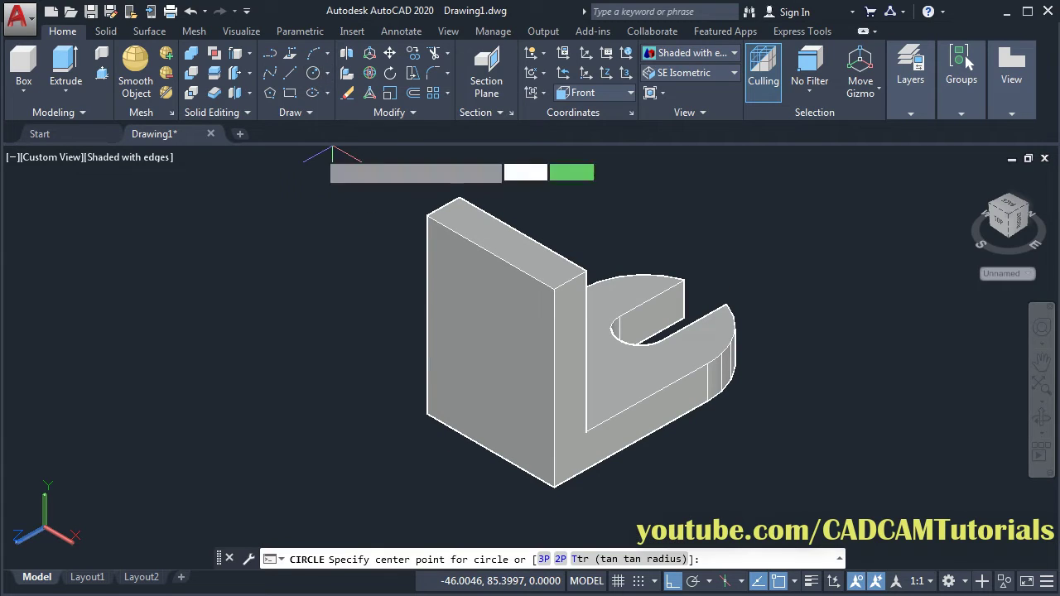
pyautogui.click(490, 252)
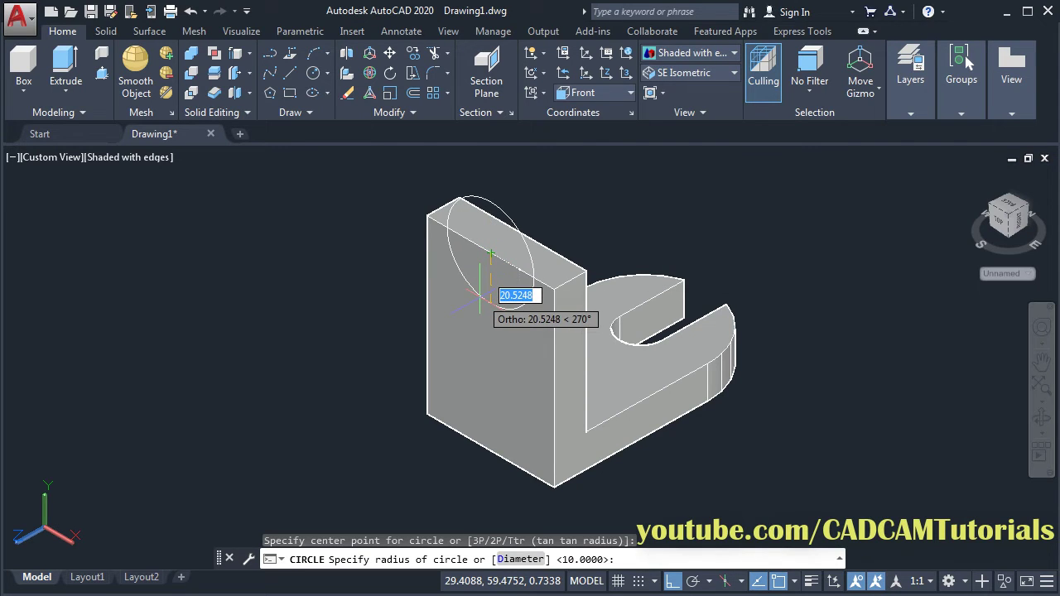
pyautogui.write('1')
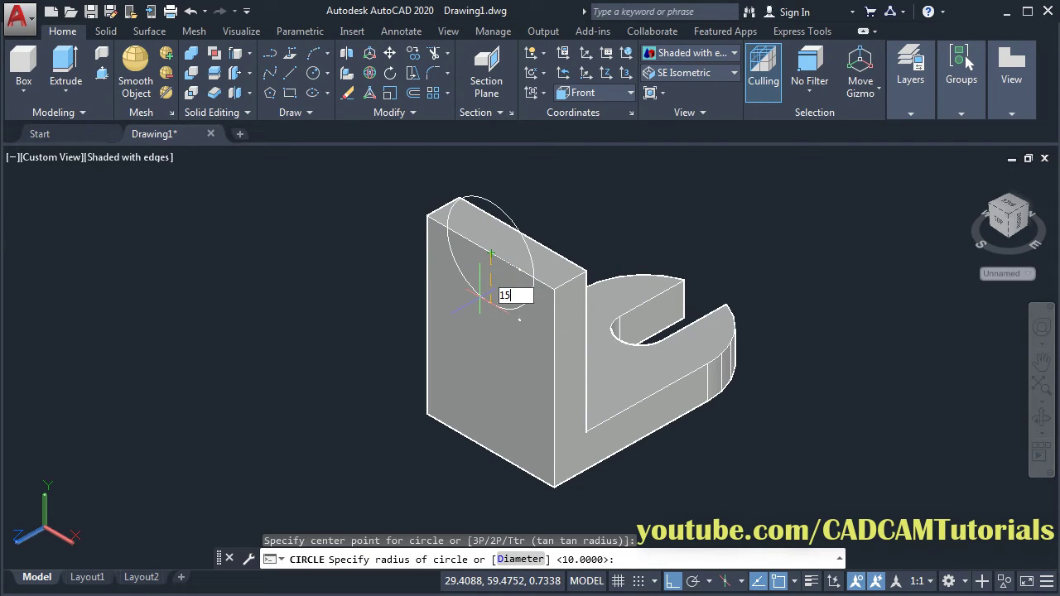
pyautogui.write('5')
pyautogui.press('Return')
# - Draw a concentric circle from the same midpoint, its radius reaching the end corner of the wall's outer top edge
pyautogui.press('Return')
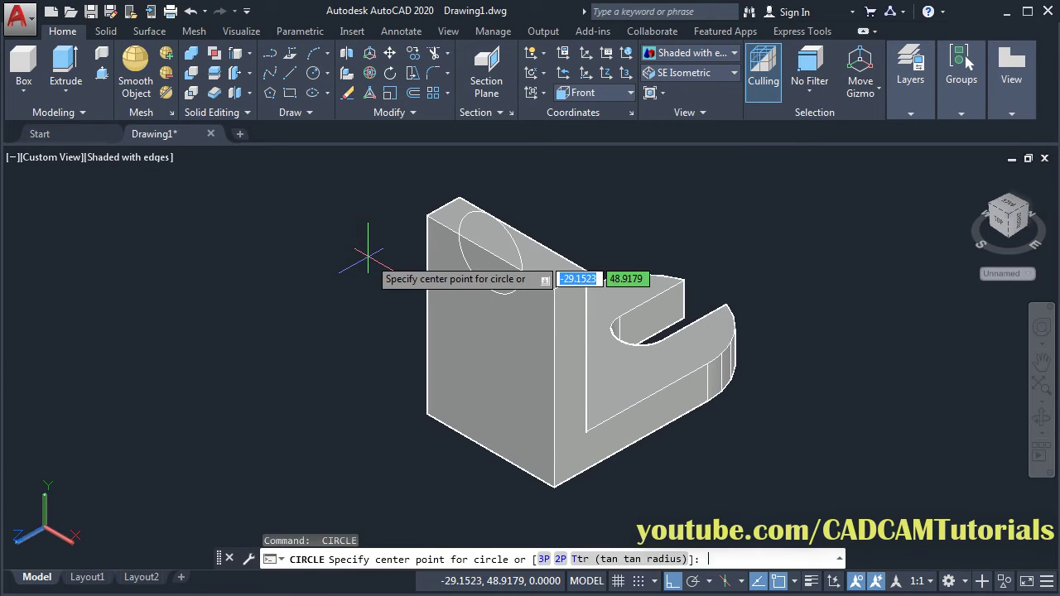
pyautogui.click(491, 253)
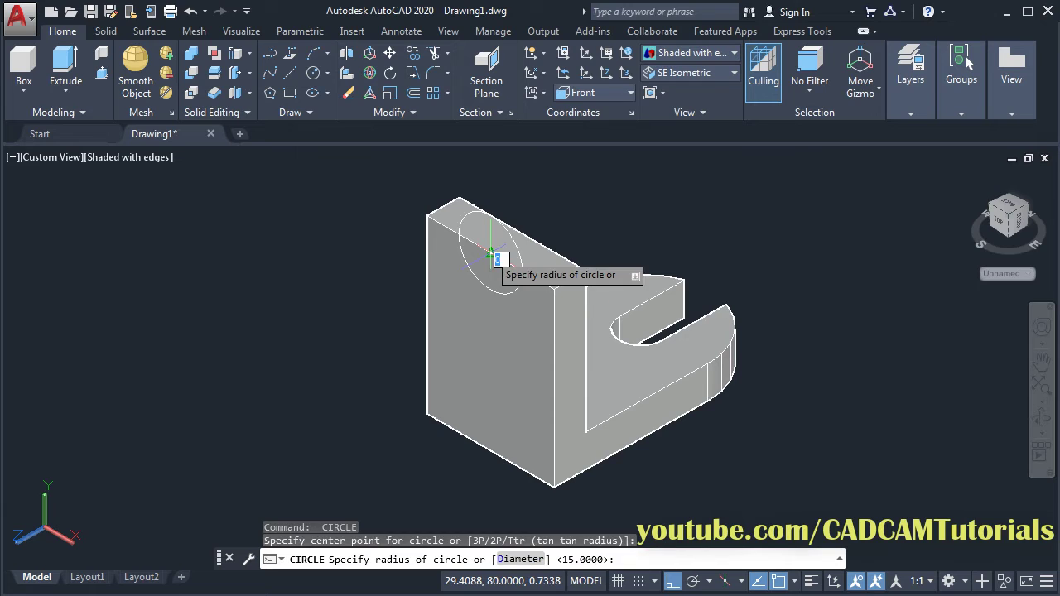
pyautogui.click(426, 216)
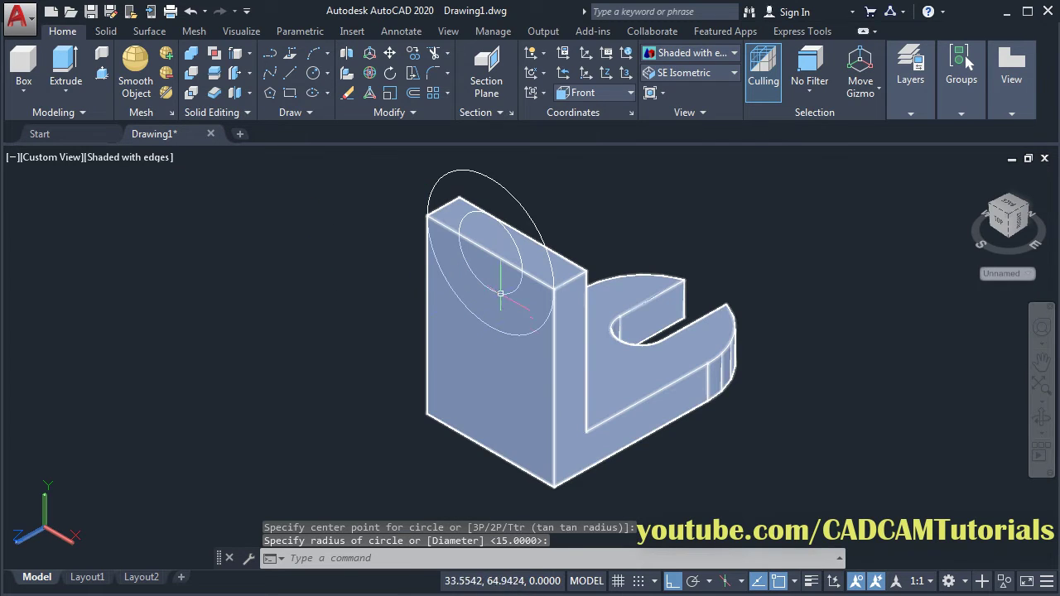
# - Check the PDF drawing and pull the half-ring between the two circles 35 units outward from the wall with Presspull
pyautogui.click(102, 75)
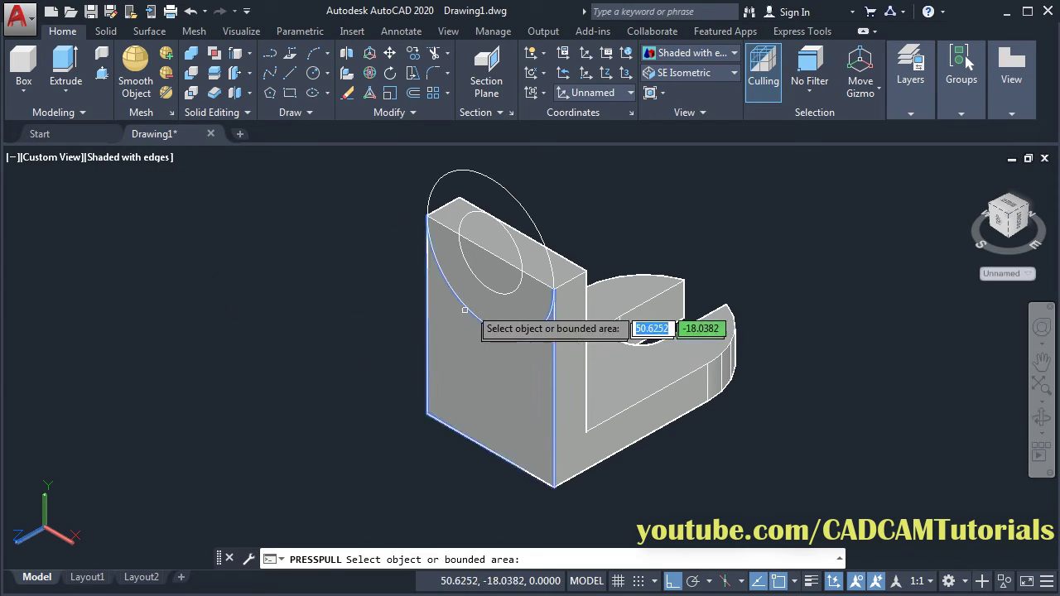
pyautogui.click(489, 255)
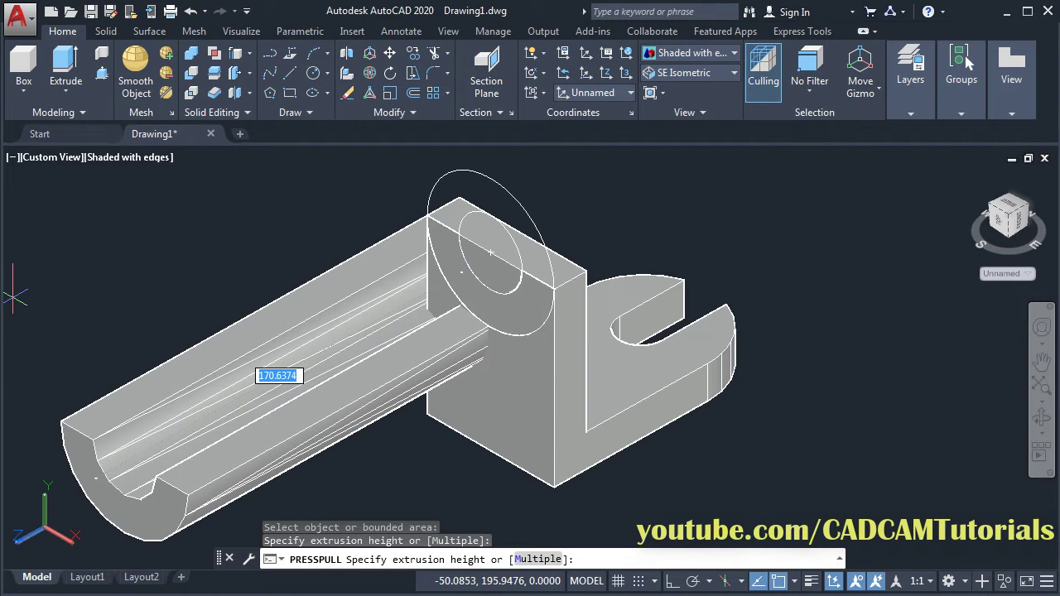
pyautogui.hotkey('alt', 'Tab')
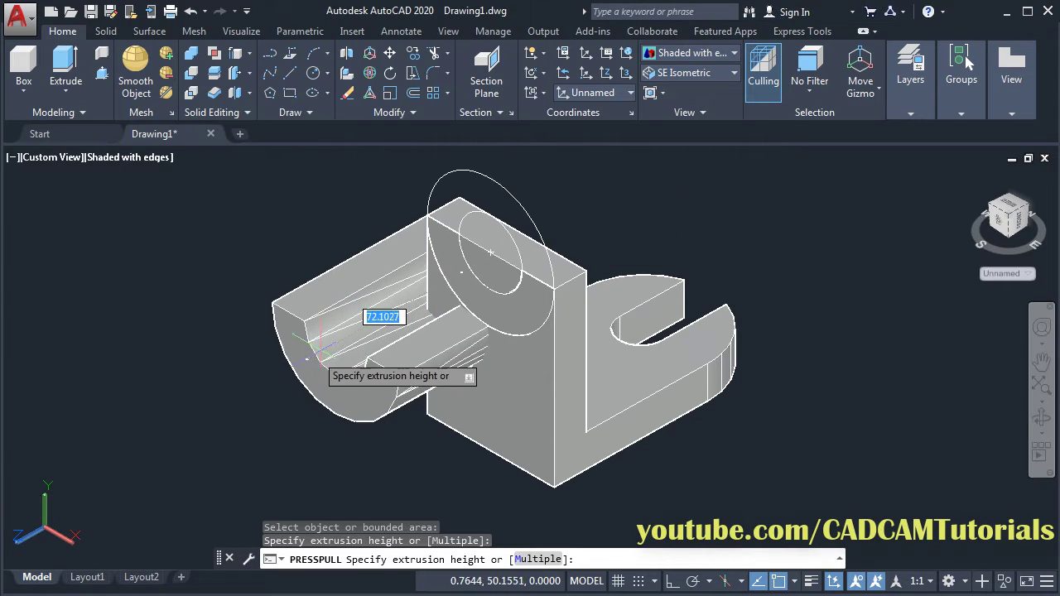
pyautogui.scroll(1, 313, 348)
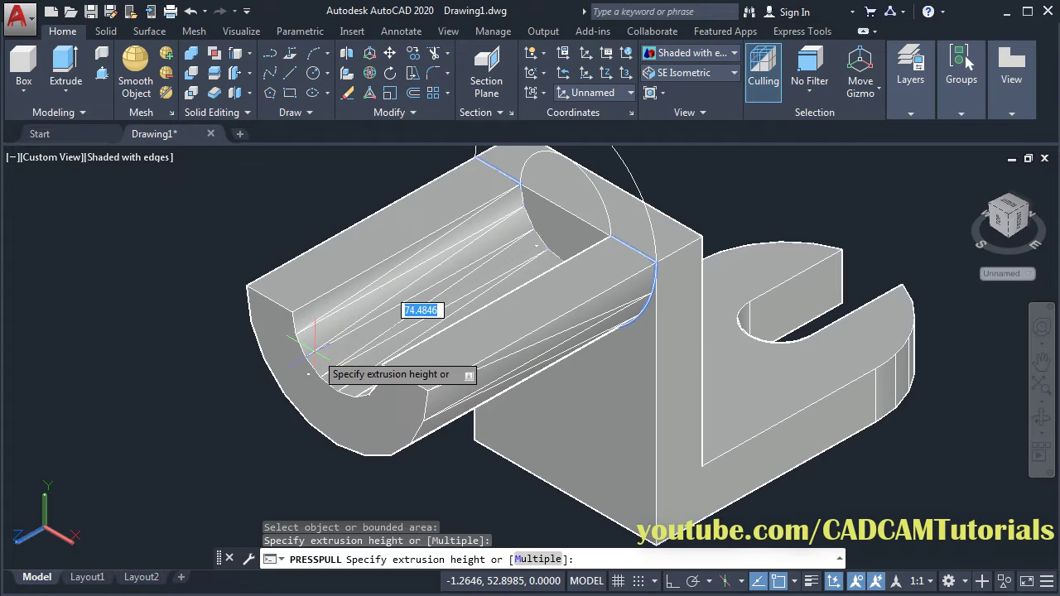
pyautogui.scroll(-2, 310, 348)
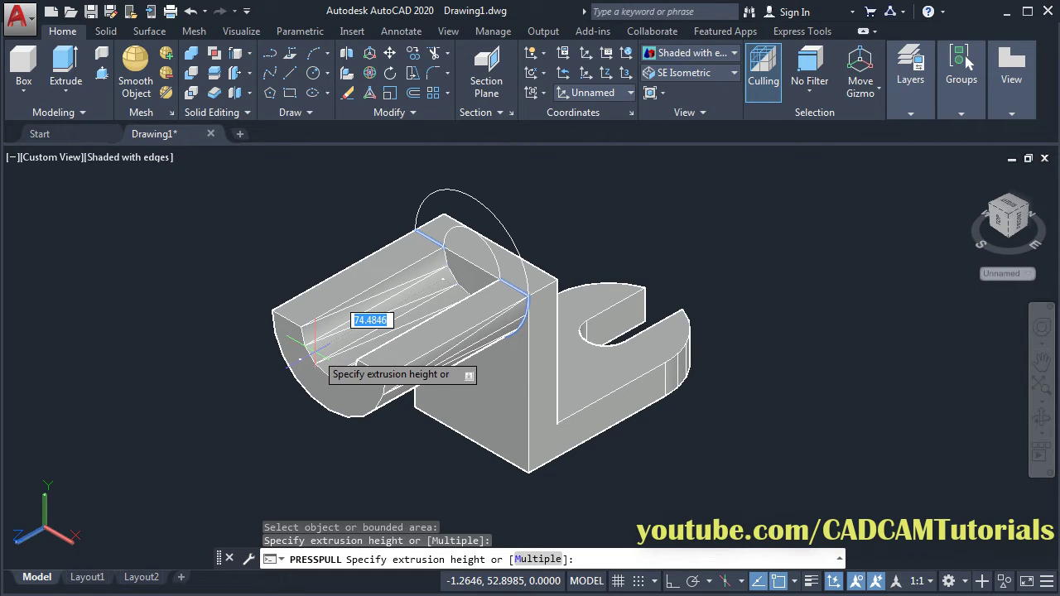
pyautogui.write('35')
pyautogui.press('Return')
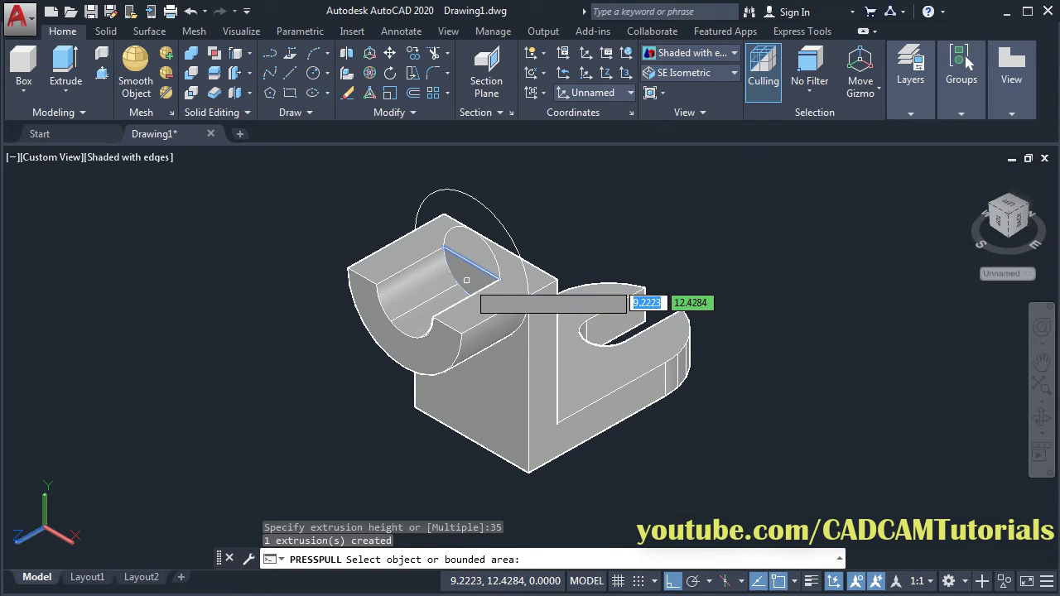
# - Push the inner half-disc area back through the full thickness of the wall with Presspull to continue the trough
pyautogui.click(467, 275)
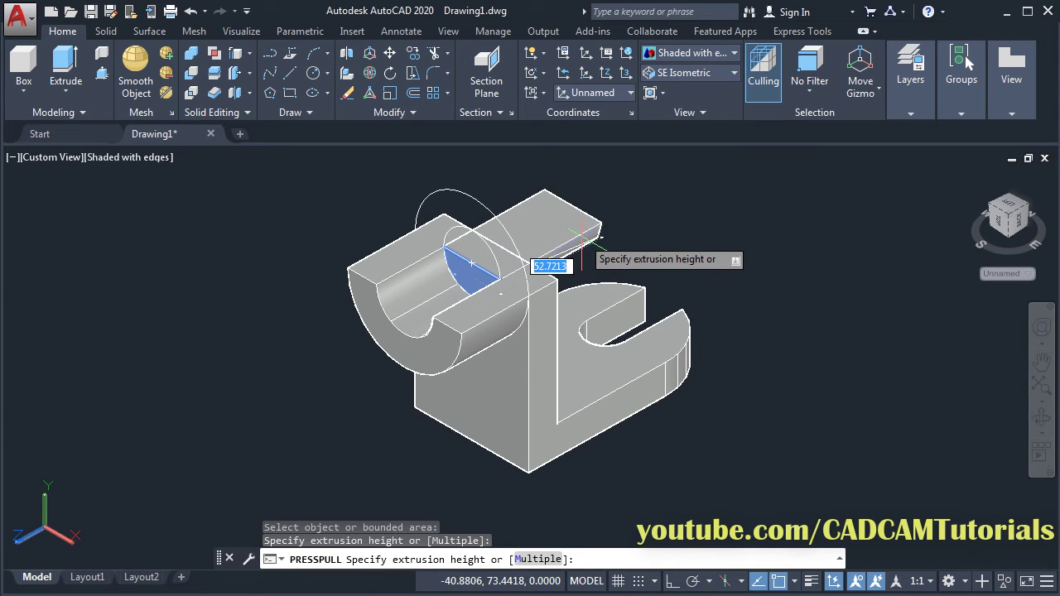
pyautogui.click(582, 238)
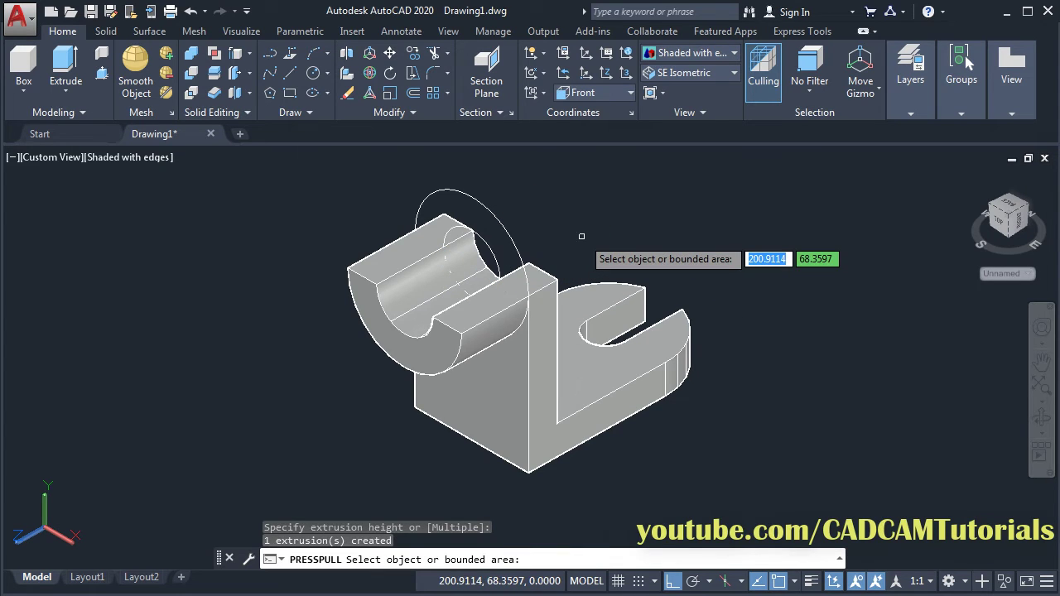
pyautogui.press('Return')
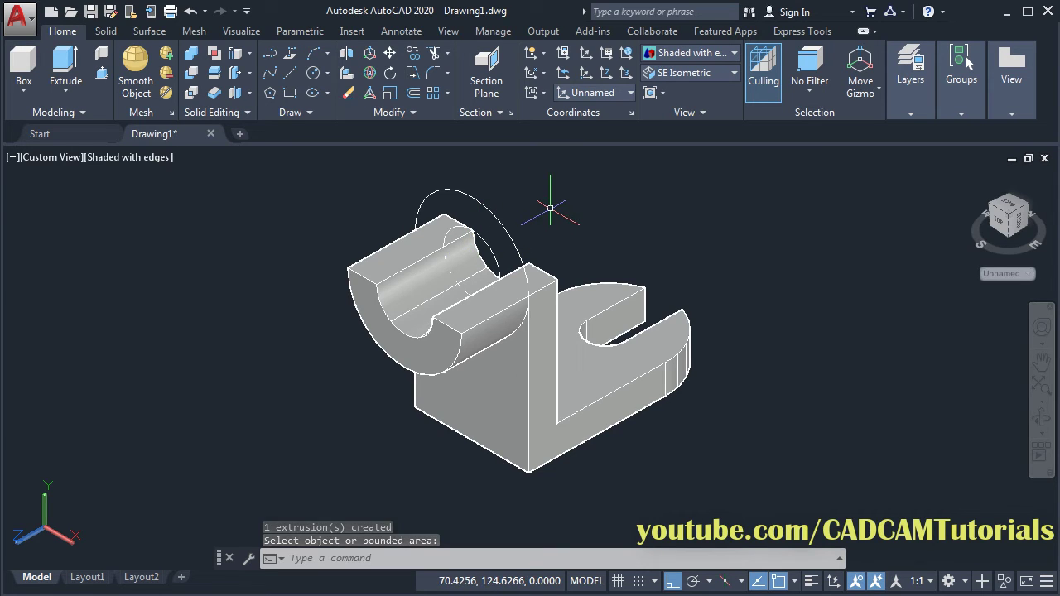
# - Erase the two construction circles at the top of the upright wall
pyautogui.write('e')
pyautogui.press('Return')
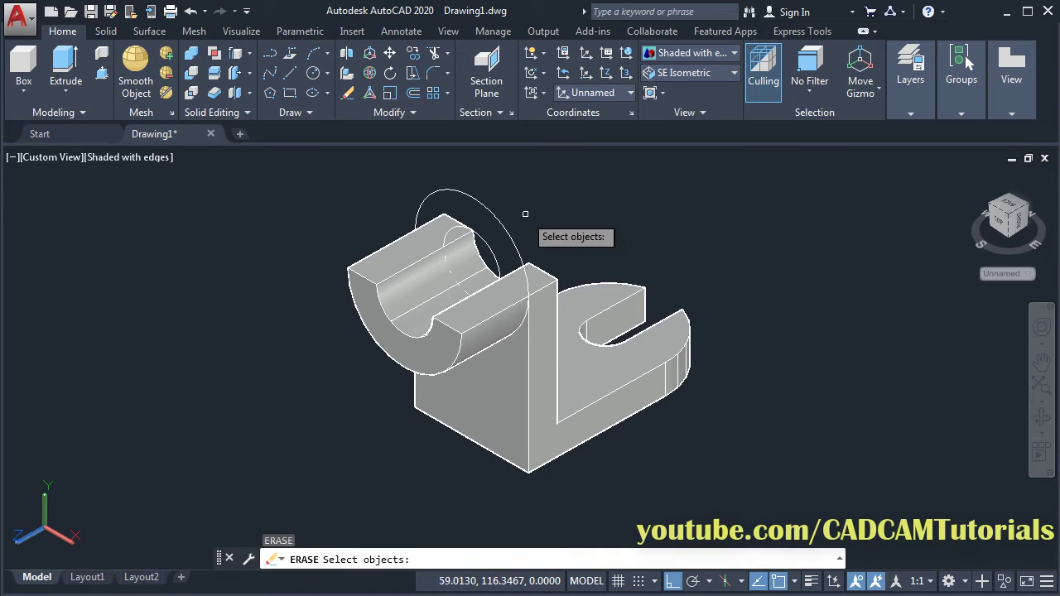
pyautogui.click(488, 251)
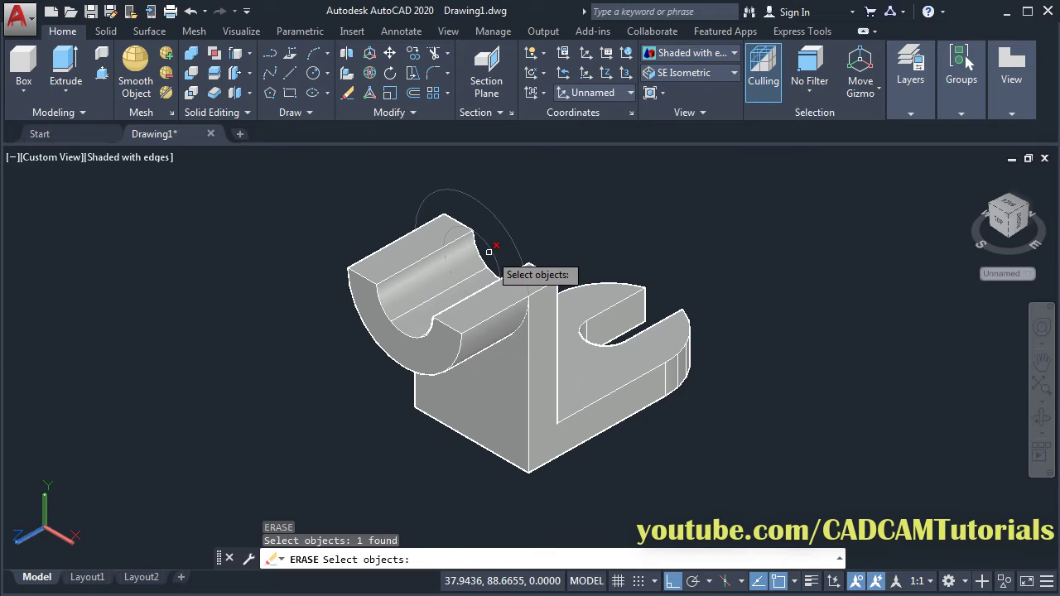
pyautogui.click(489, 249)
pyautogui.press('Return')
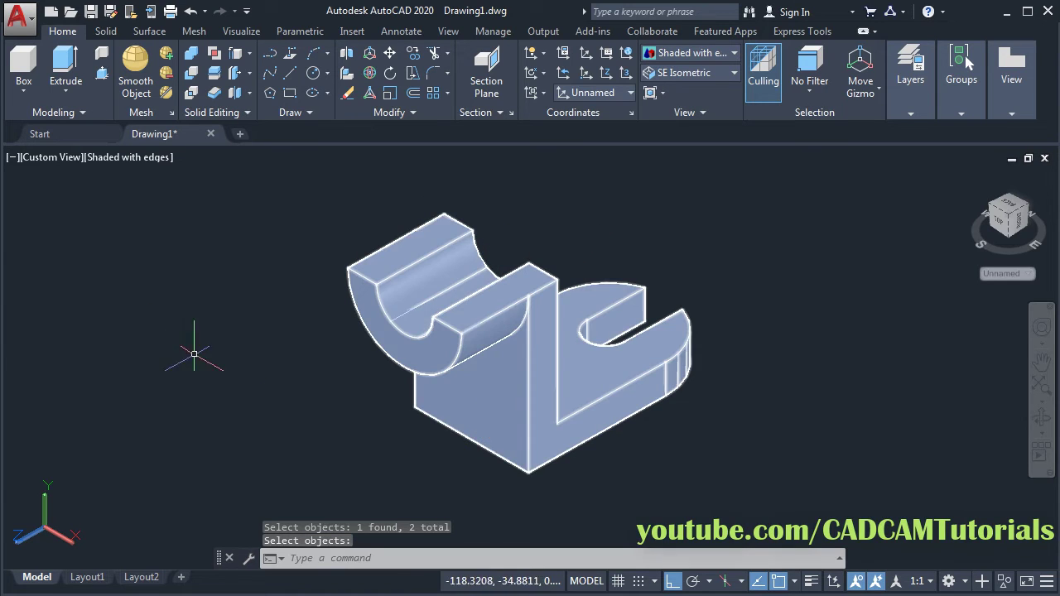
# - Check the rib dimensions in the PDF drawing and set the coordinate system to the Right orientation
pyautogui.hotkey('alt', 'Tab')
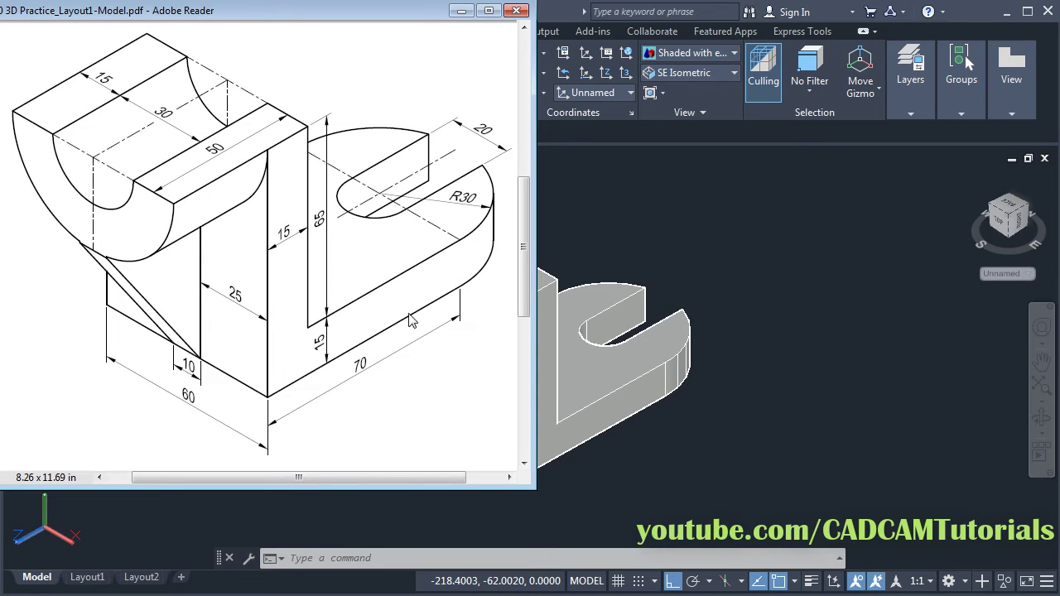
pyautogui.click(706, 328)
pyautogui.scroll(-4, 540, 262)
pyautogui.moveTo(539, 262); pyautogui.dragTo(500, 247, button='middle')
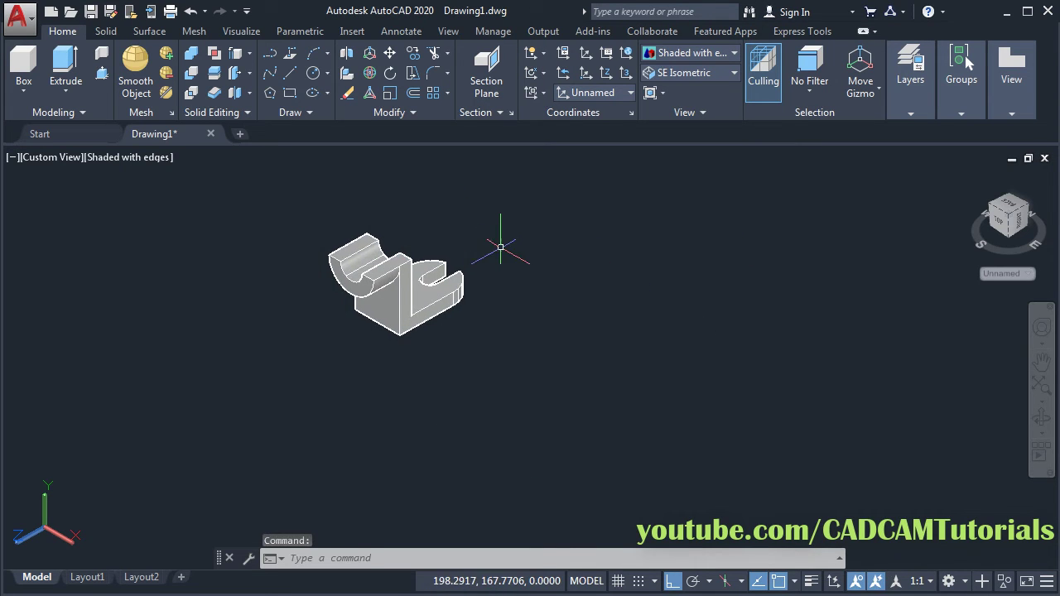
pyautogui.click(603, 93)
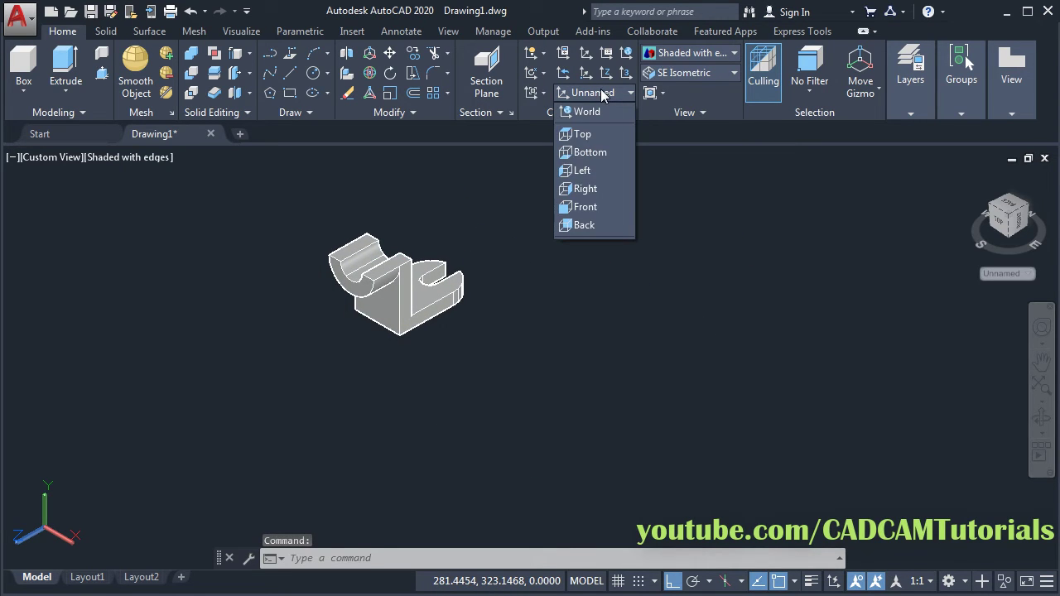
pyautogui.click(585, 189)
# - Draw a closed right triangle in the empty space beside the bracket, with a 35-unit horizontal side and a 50-unit vertical side
pyautogui.scroll(2, 509, 283)
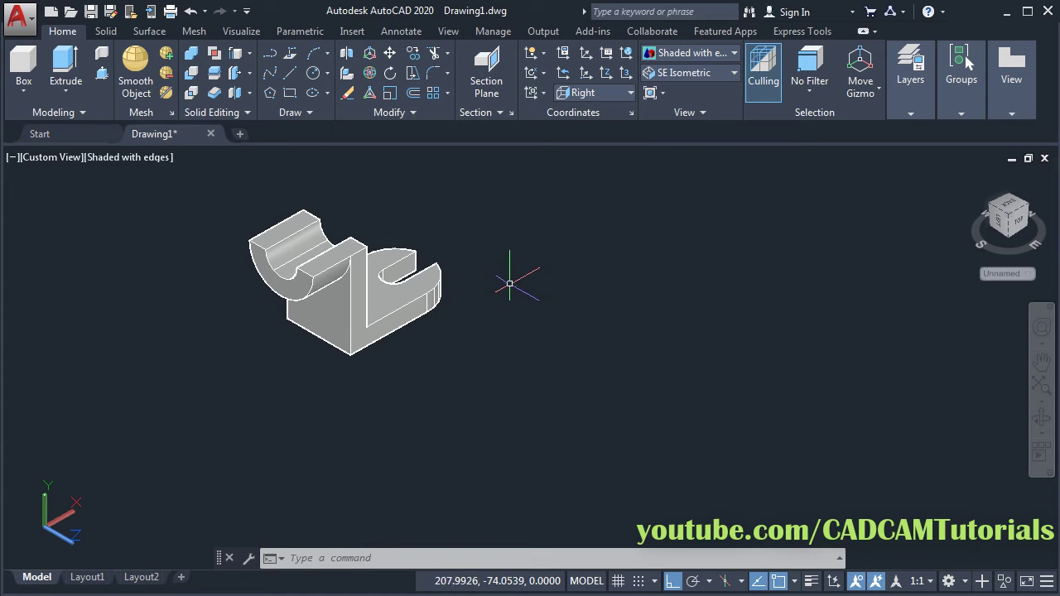
pyautogui.scroll(2, 510, 284)
pyautogui.moveTo(456, 317); pyautogui.dragTo(491, 297, button='middle')
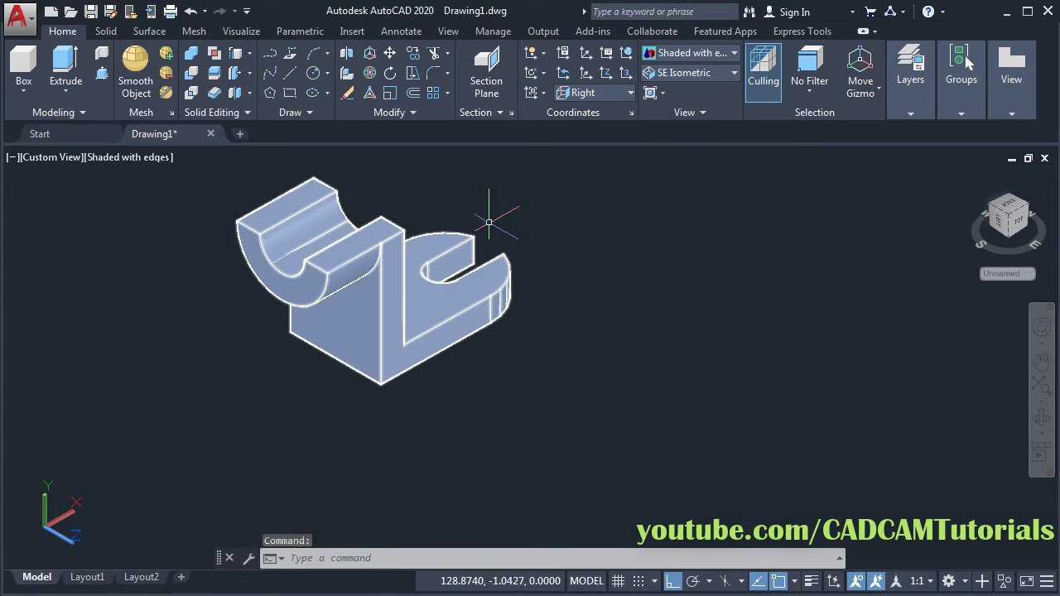
pyautogui.click(291, 74)
pyautogui.click(575, 408)
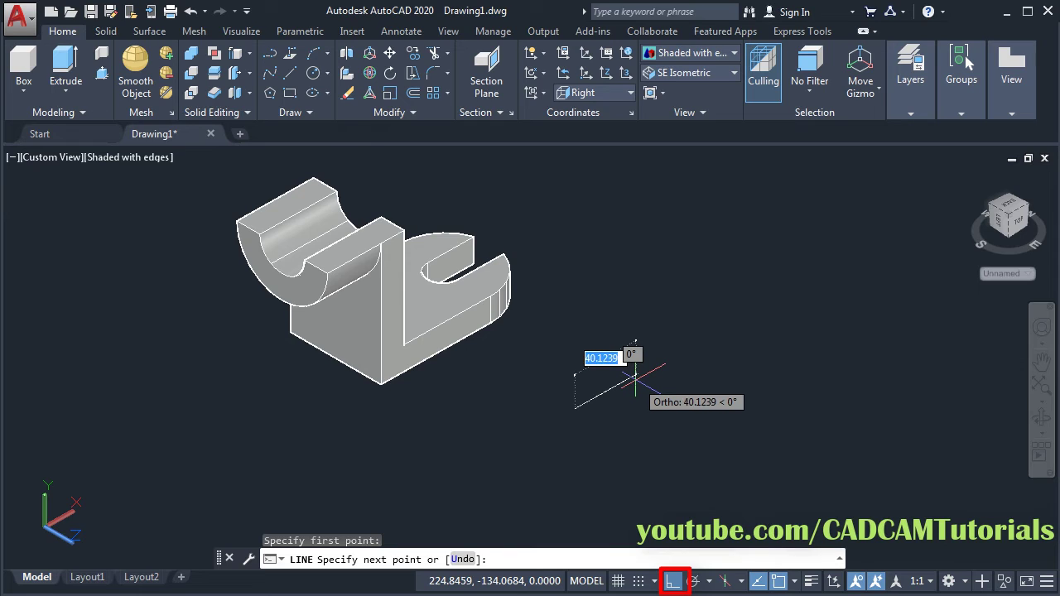
pyautogui.write('3')
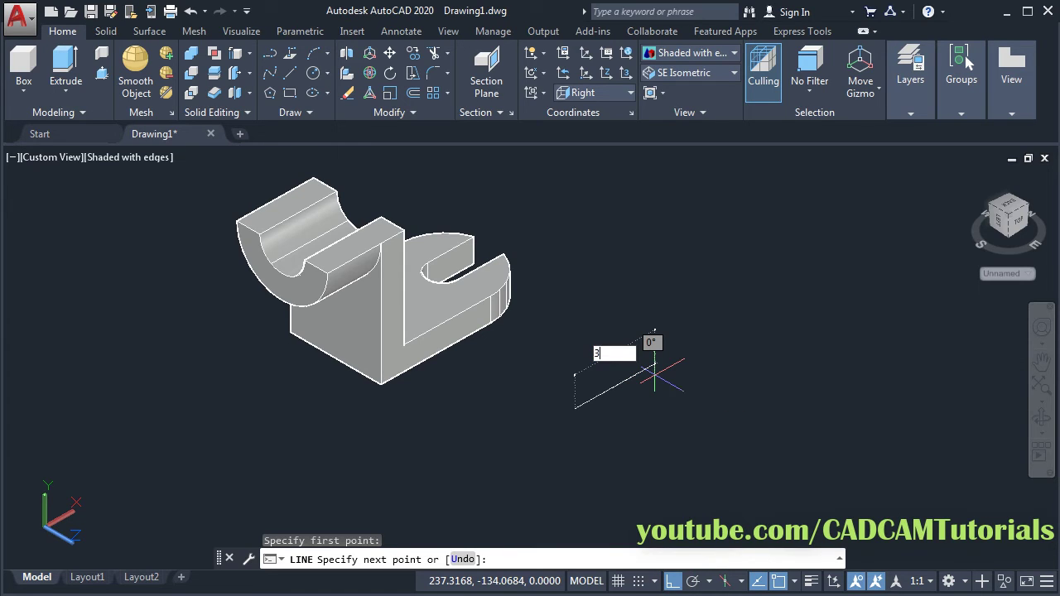
pyautogui.write('5')
pyautogui.press('Return')
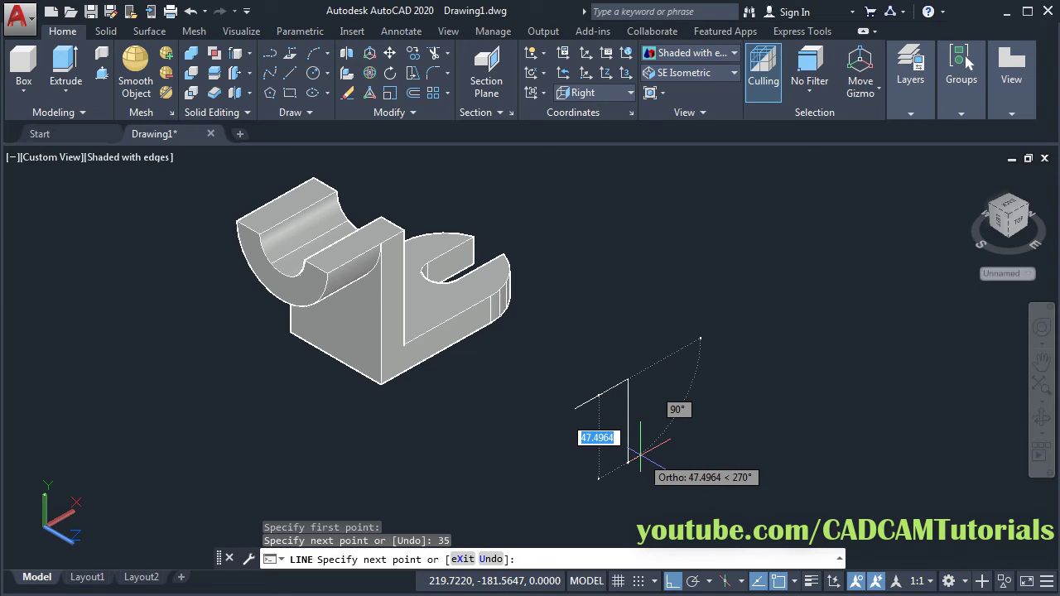
pyautogui.write('50')
pyautogui.press('Return')
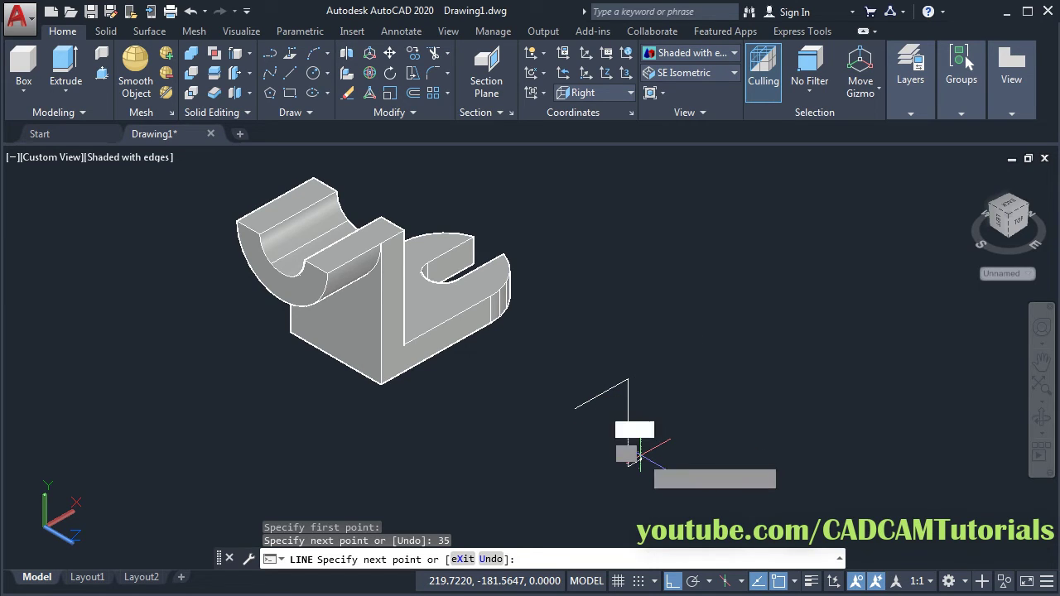
pyautogui.click(575, 410)
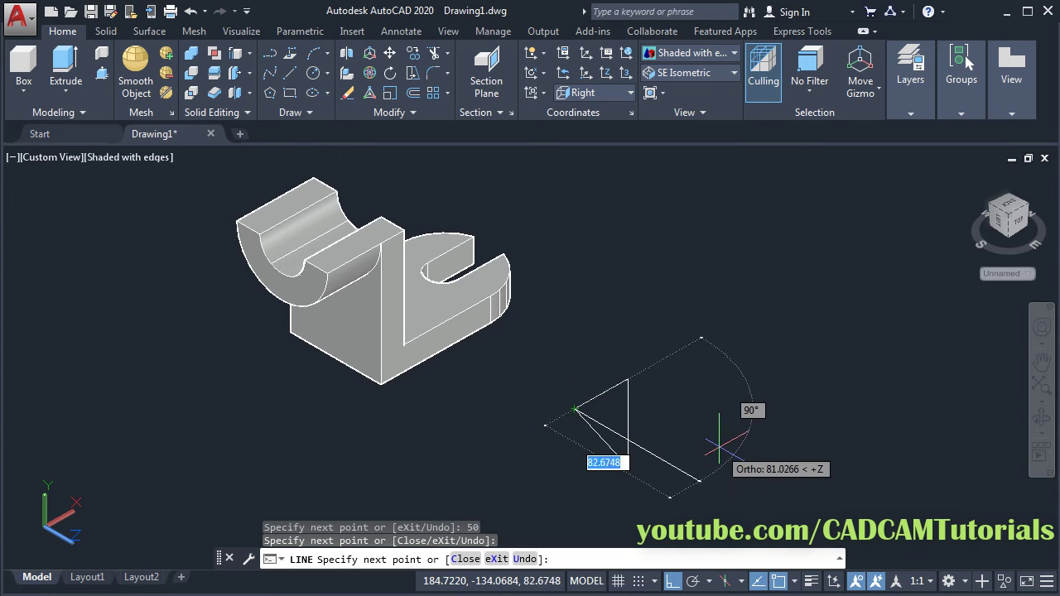
pyautogui.press('Return')
# - Extrude the triangle by 10 with Presspull to form the solid rib beside the bracket
pyautogui.scroll(2, 656, 450)
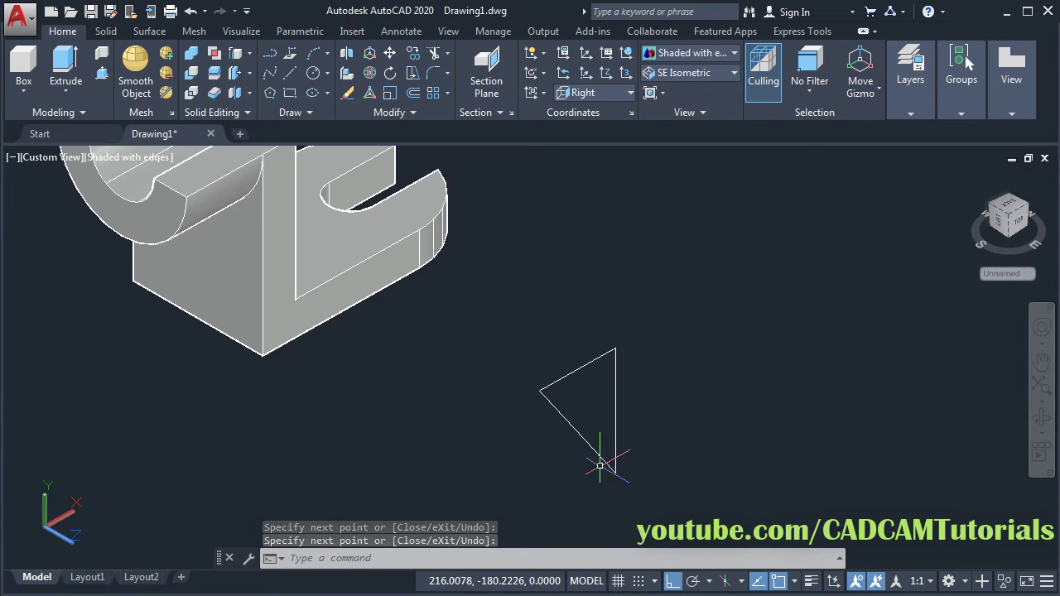
pyautogui.scroll(3, 592, 464)
pyautogui.moveTo(710, 384); pyautogui.dragTo(675, 388, button='middle')
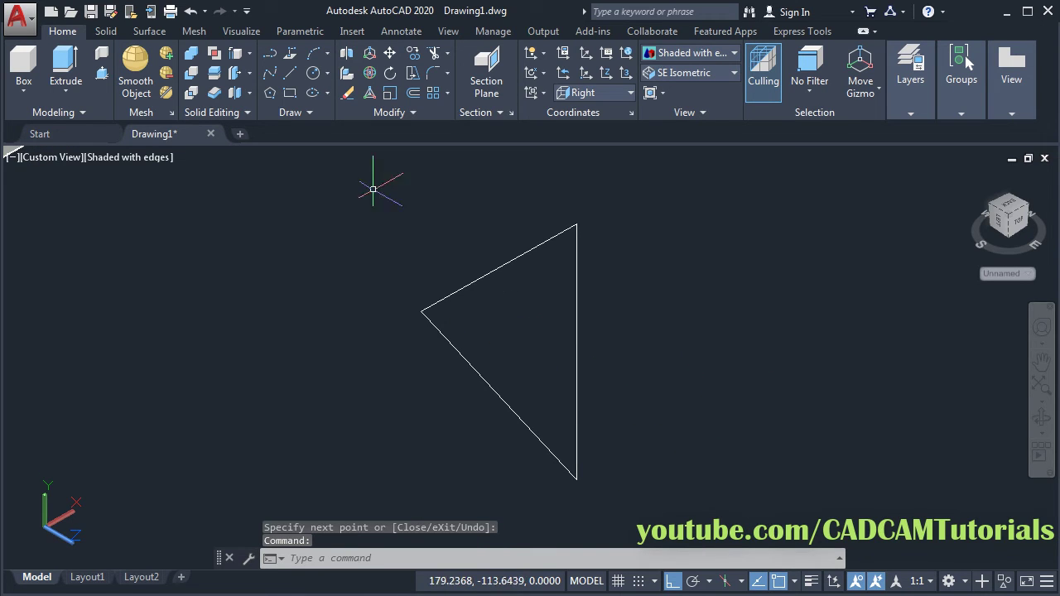
pyautogui.click(102, 75)
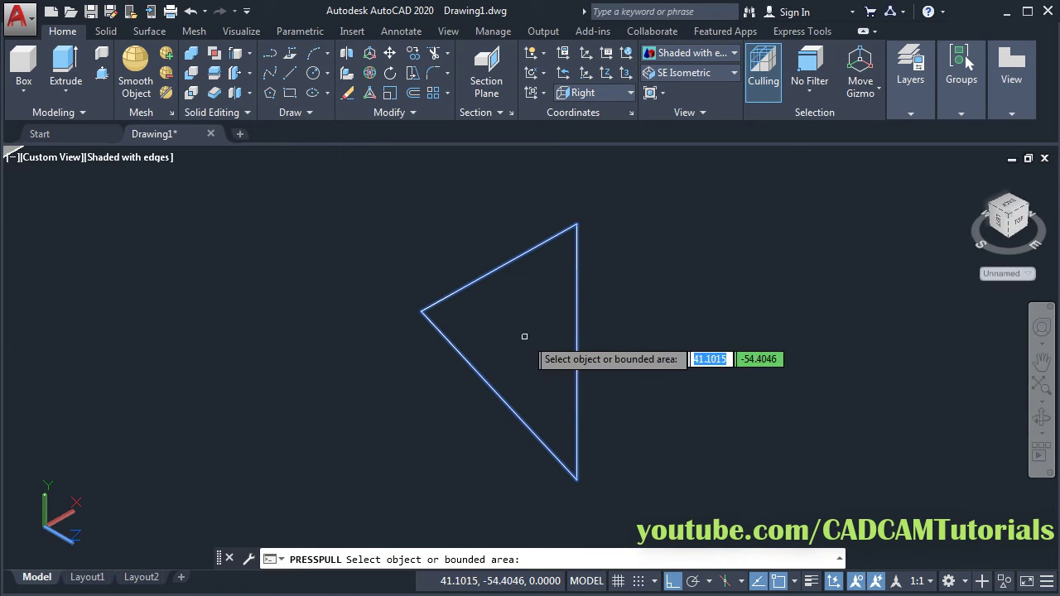
pyautogui.click(523, 344)
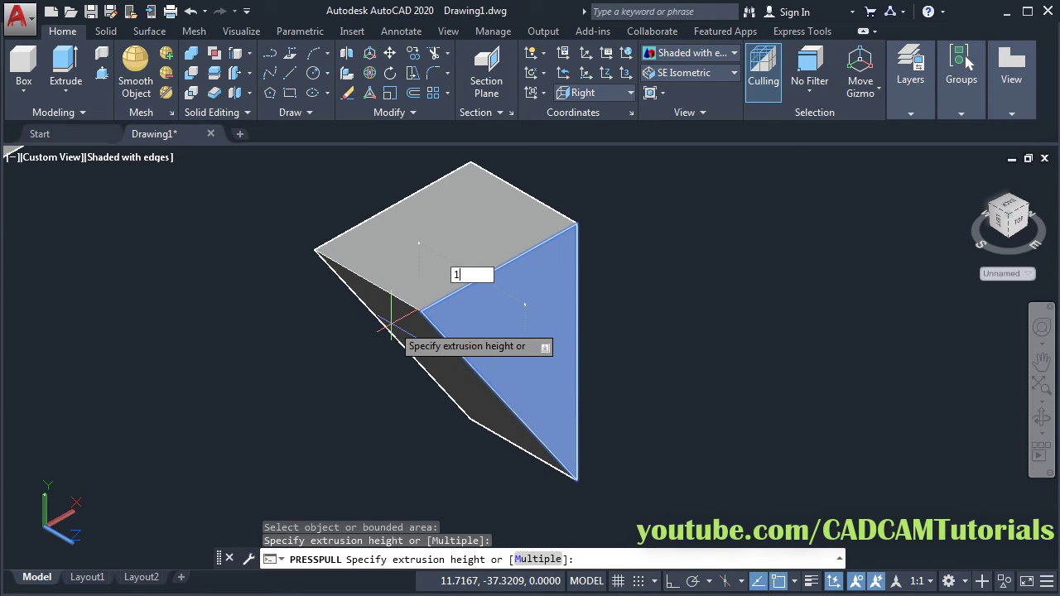
pyautogui.press('Return')
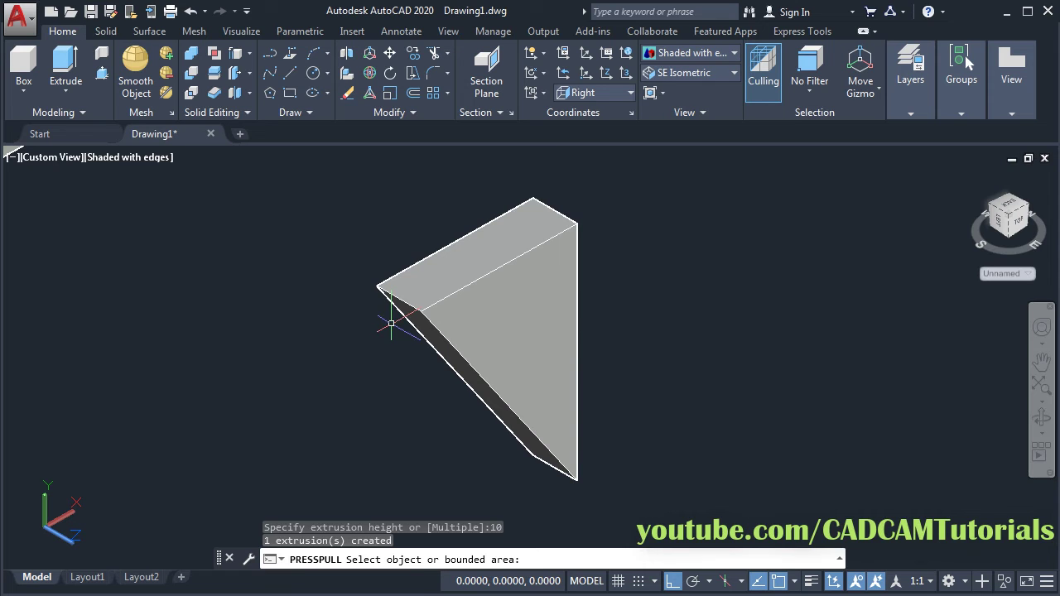
pyautogui.press('Return')
pyautogui.scroll(-2, 413, 329)
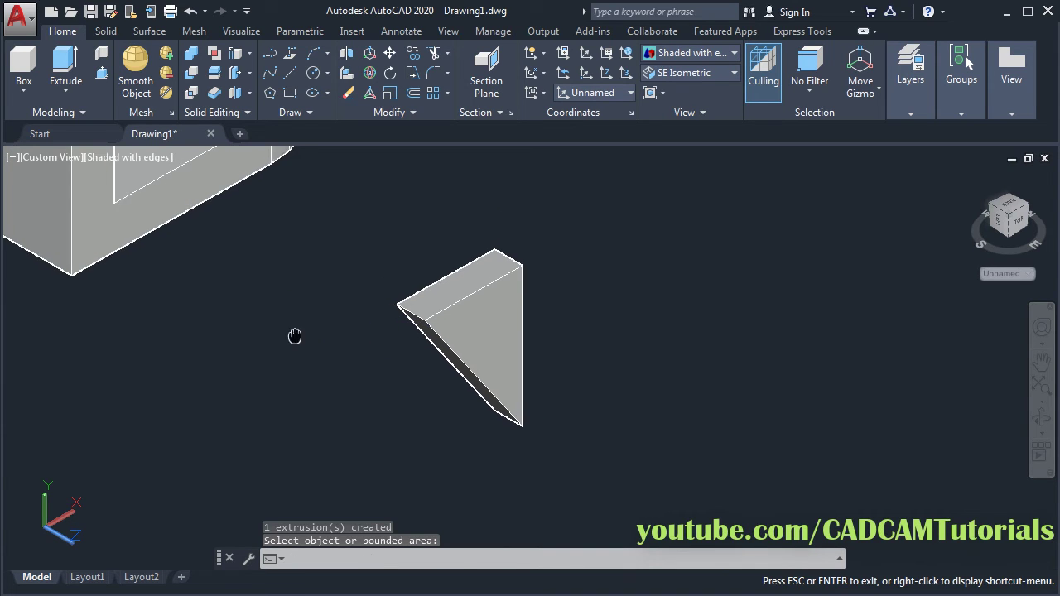
pyautogui.moveTo(296, 334); pyautogui.dragTo(439, 387, button='middle')
pyautogui.scroll(-2, 440, 387)
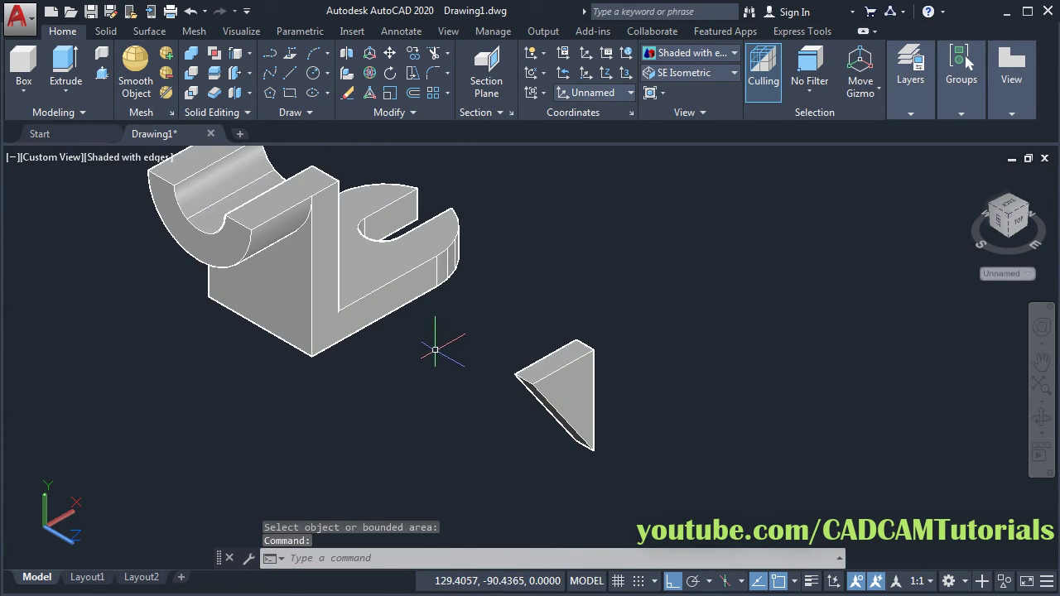
# - Move the triangular rib by the midpoint of its lower tip edge to the midpoint of the upright wall's bottom outer edge, with Ortho off
pyautogui.click(393, 53)
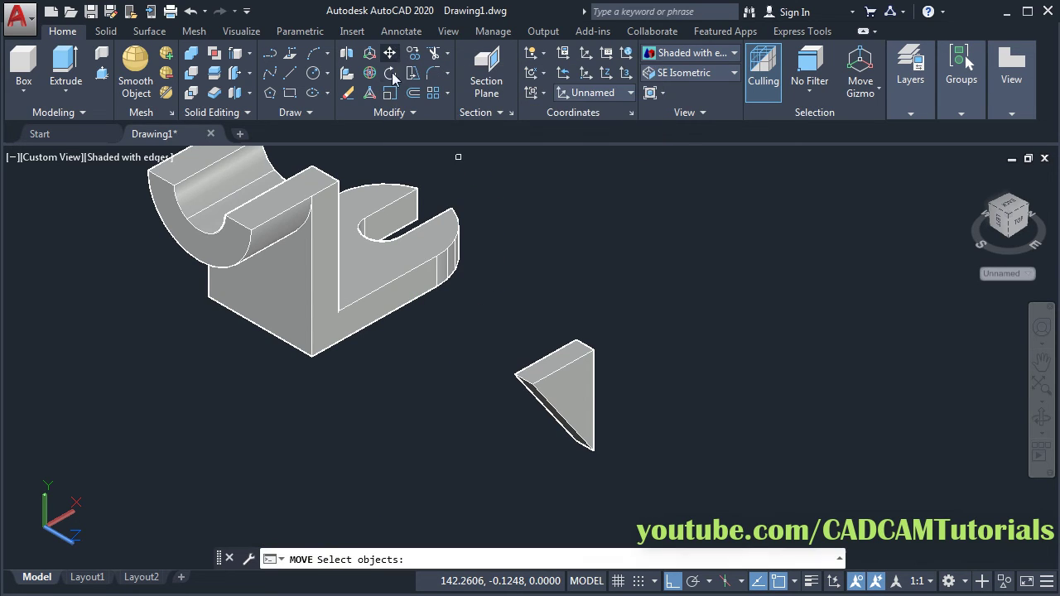
pyautogui.click(577, 413)
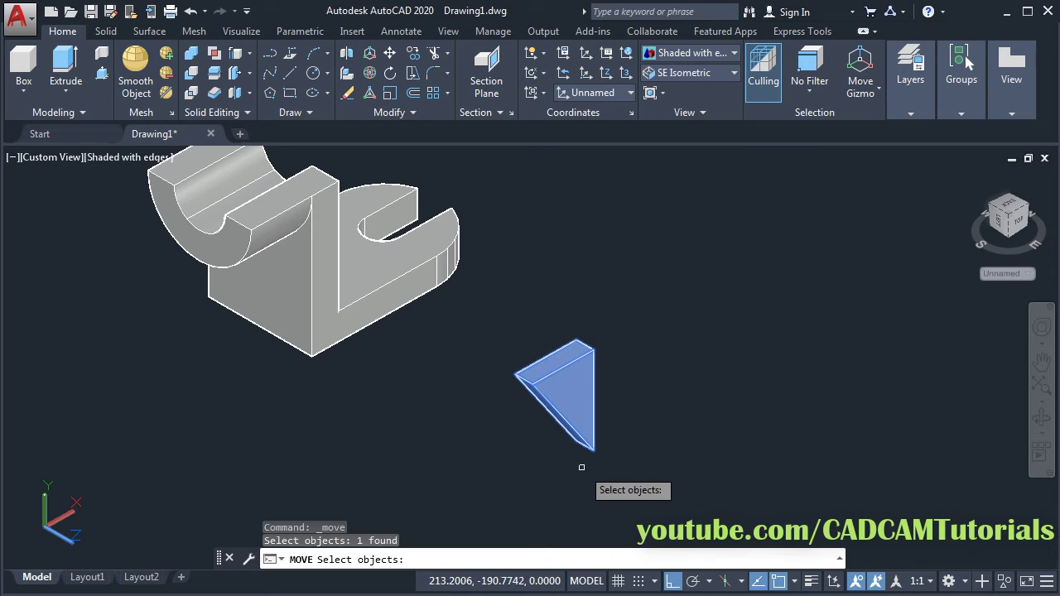
pyautogui.press('Return')
pyautogui.scroll(5, 584, 468)
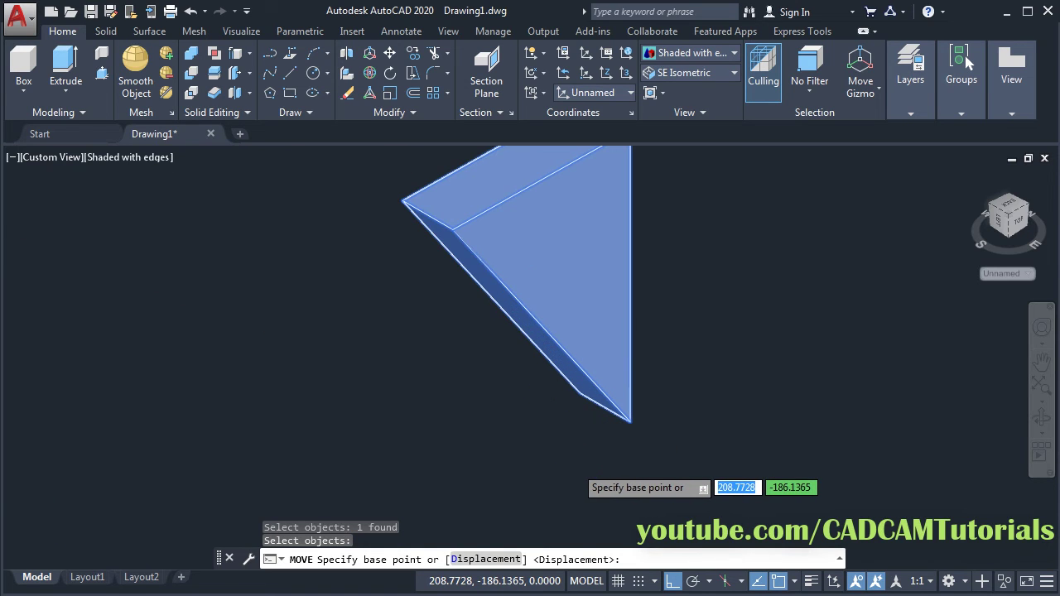
pyautogui.click(605, 409)
pyautogui.scroll(-4, 410, 364)
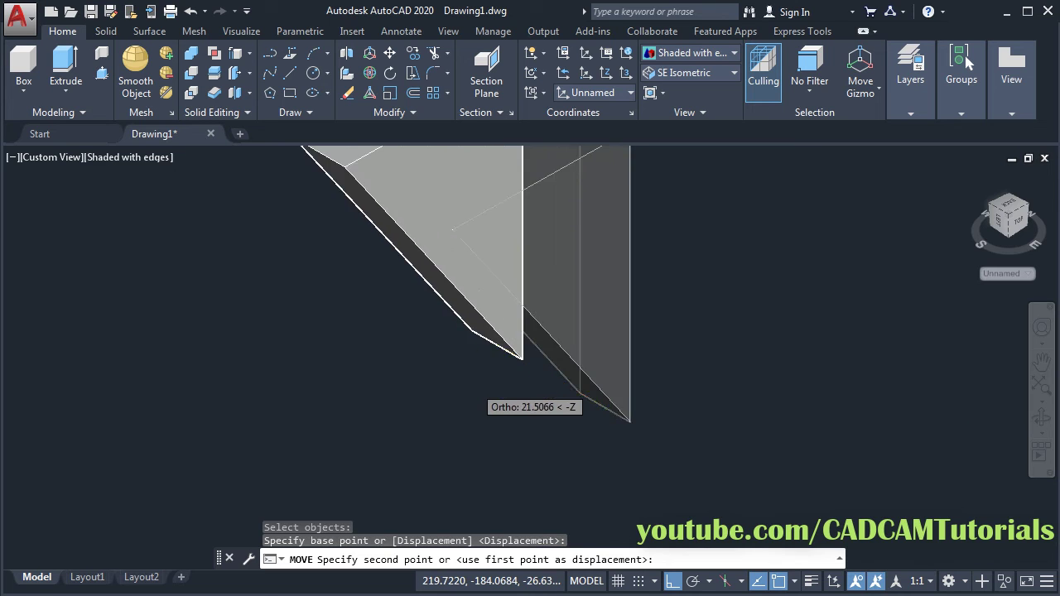
pyautogui.moveTo(410, 365); pyautogui.dragTo(514, 391, button='middle')
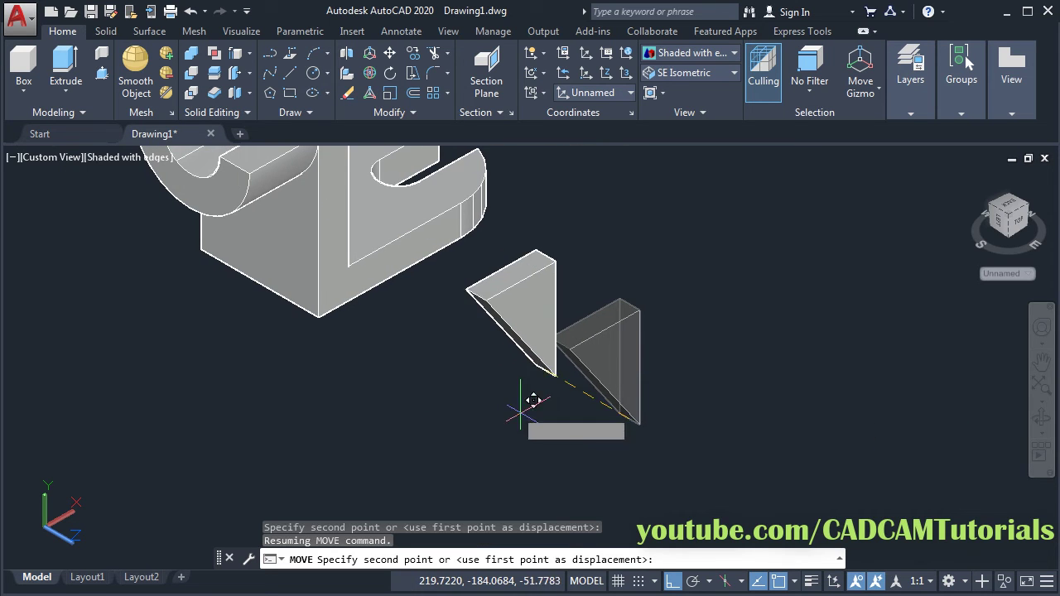
pyautogui.click(673, 581)
pyautogui.moveTo(372, 372); pyautogui.dragTo(554, 422, button='middle')
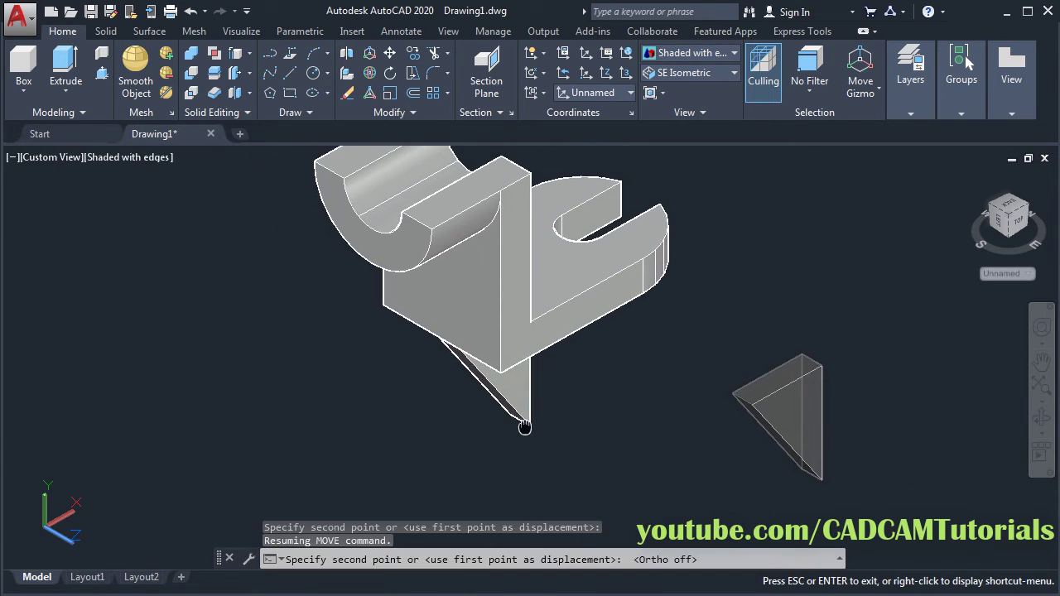
pyautogui.click(441, 340)
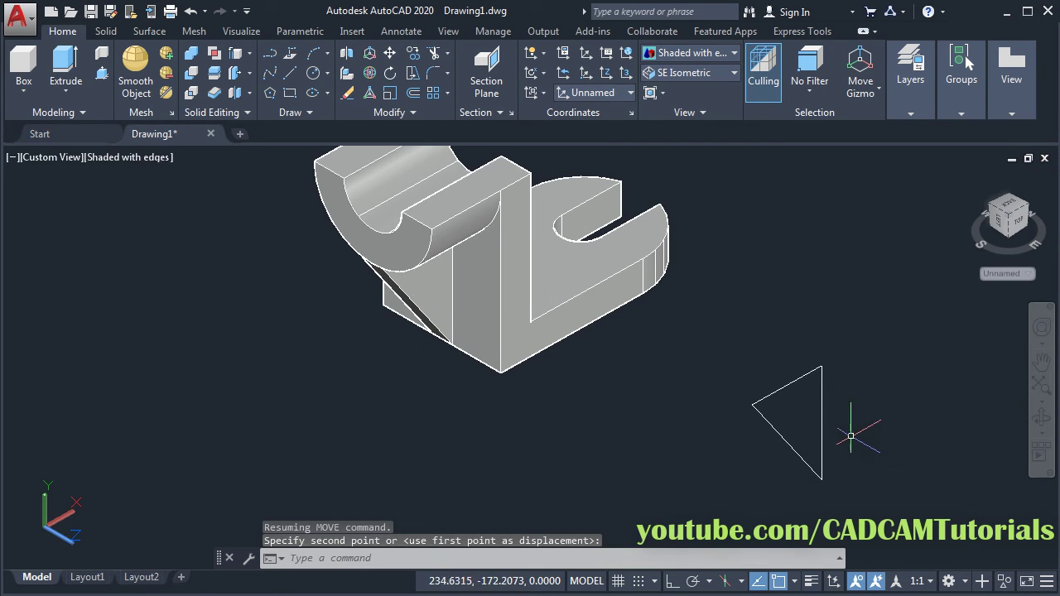
# - Erase the three leftover lines of the triangle profile beside the bracket
pyautogui.write('e')
pyautogui.press('Return')
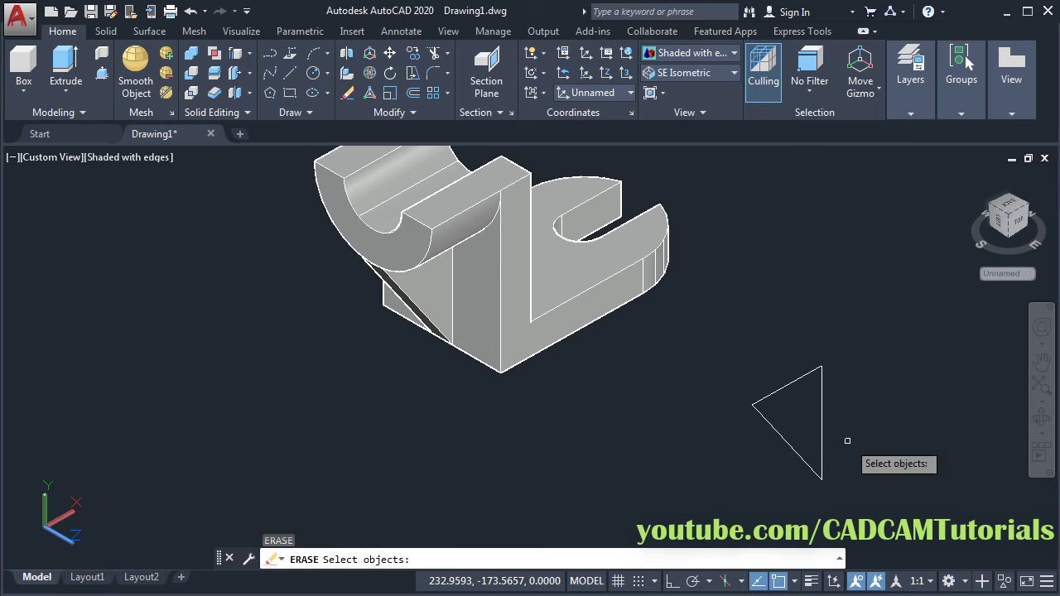
pyautogui.click(861, 327)
pyautogui.click(745, 509)
pyautogui.press('Return')
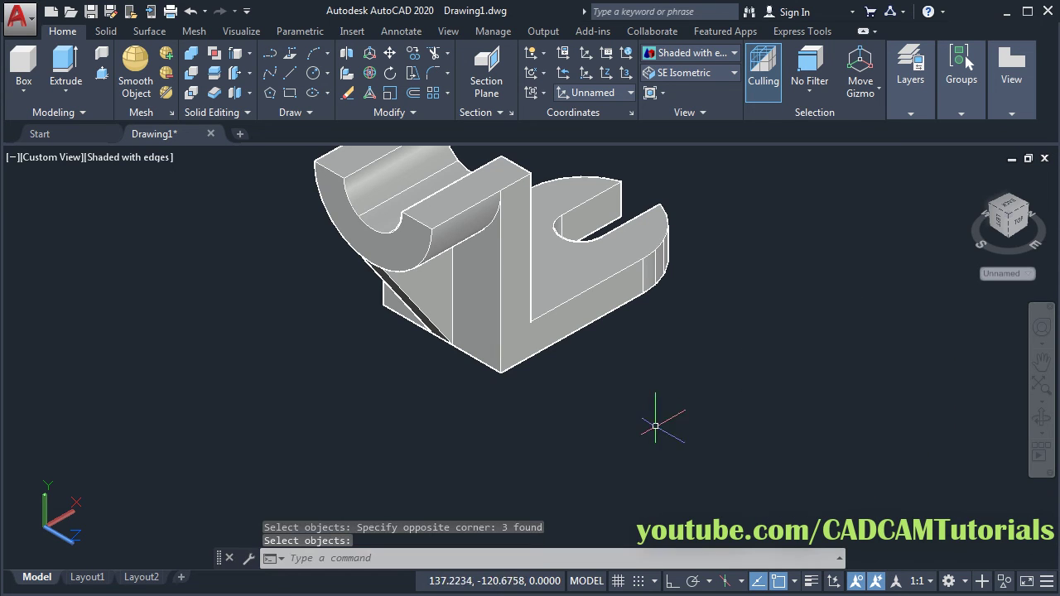
# - Extend the rib's top face upward into the half-round trough with Presspull to close the gap beneath it
pyautogui.keyDown('shift'); pyautogui.moveTo(368, 194); pyautogui.dragTo(455, 240, button='middle'); pyautogui.keyUp('shift')
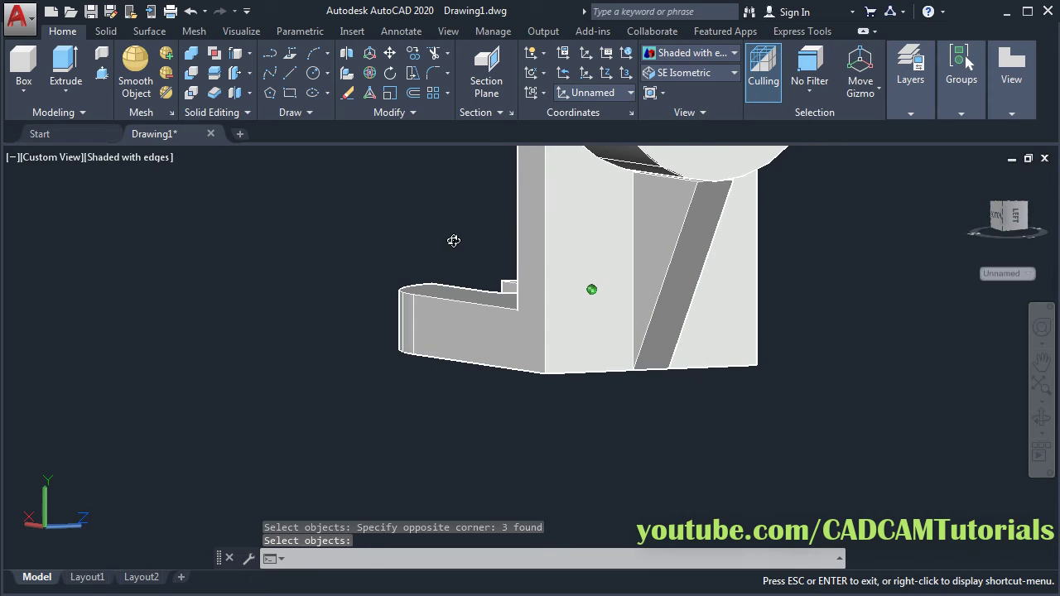
pyautogui.scroll(5, 677, 241)
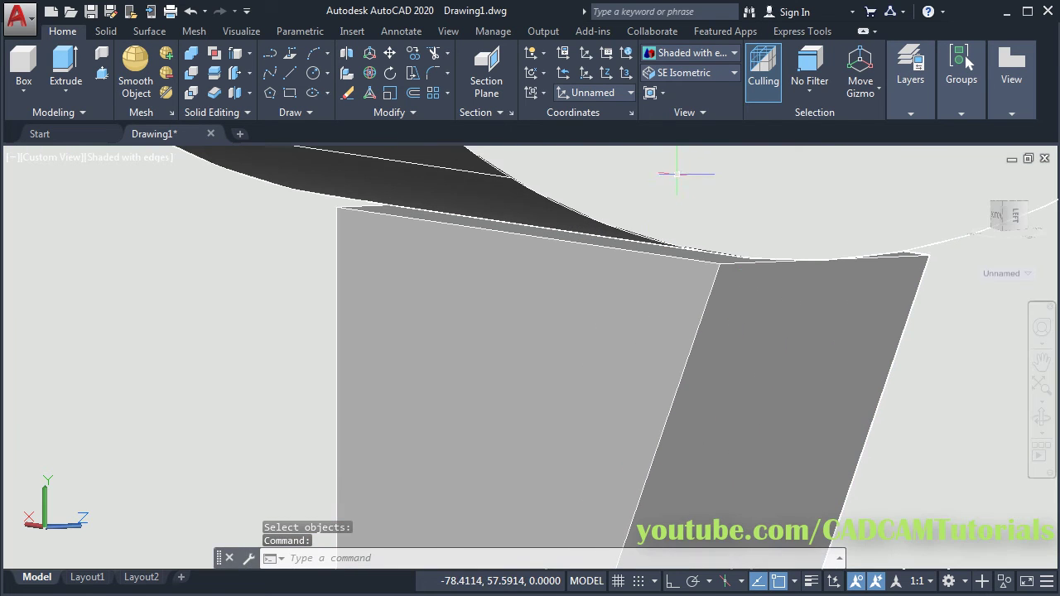
pyautogui.click(715, 268)
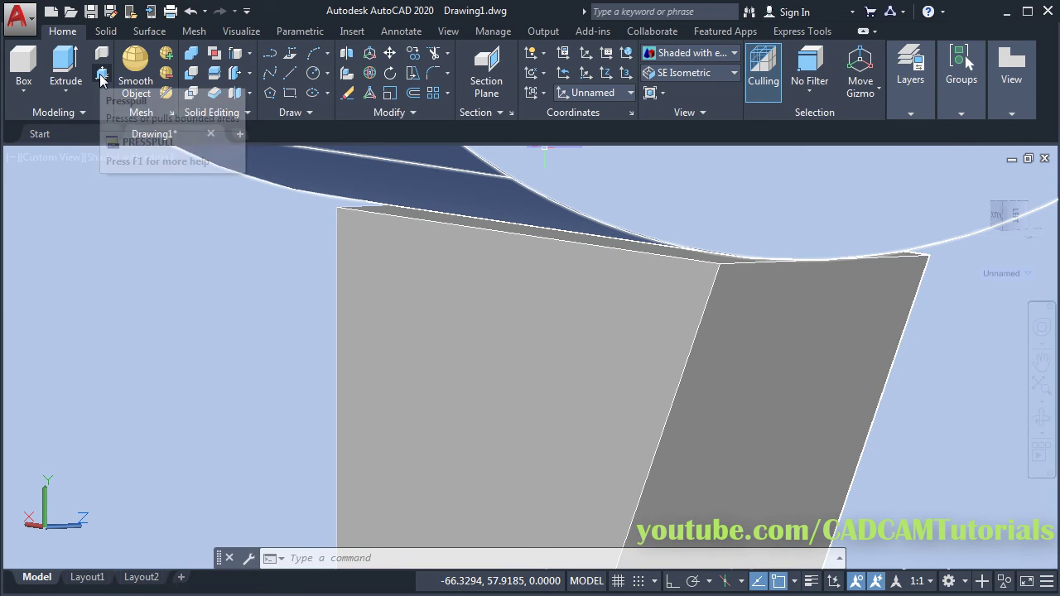
pyautogui.click(102, 75)
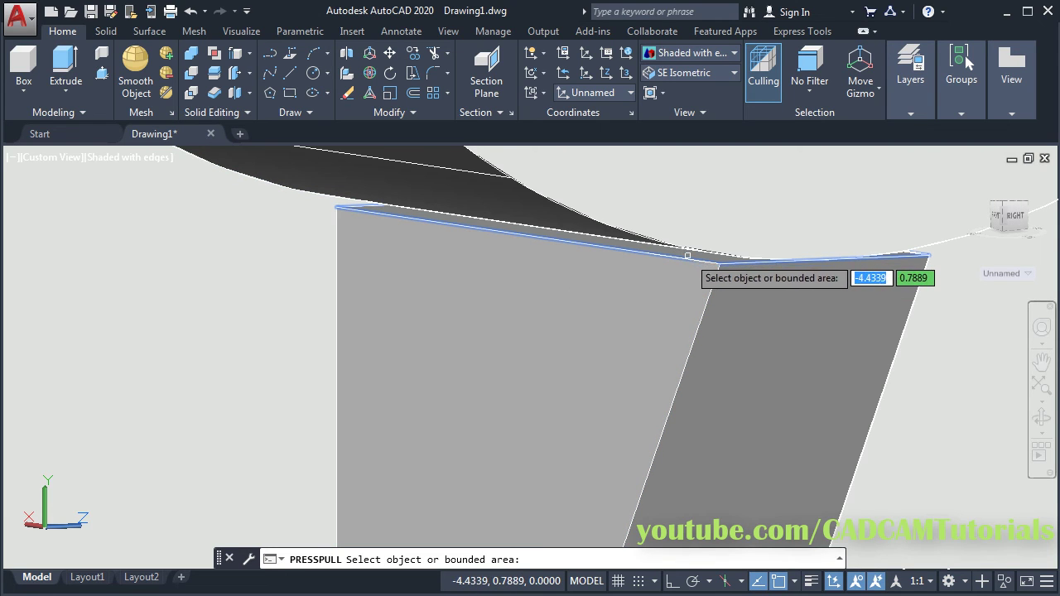
pyautogui.click(687, 252)
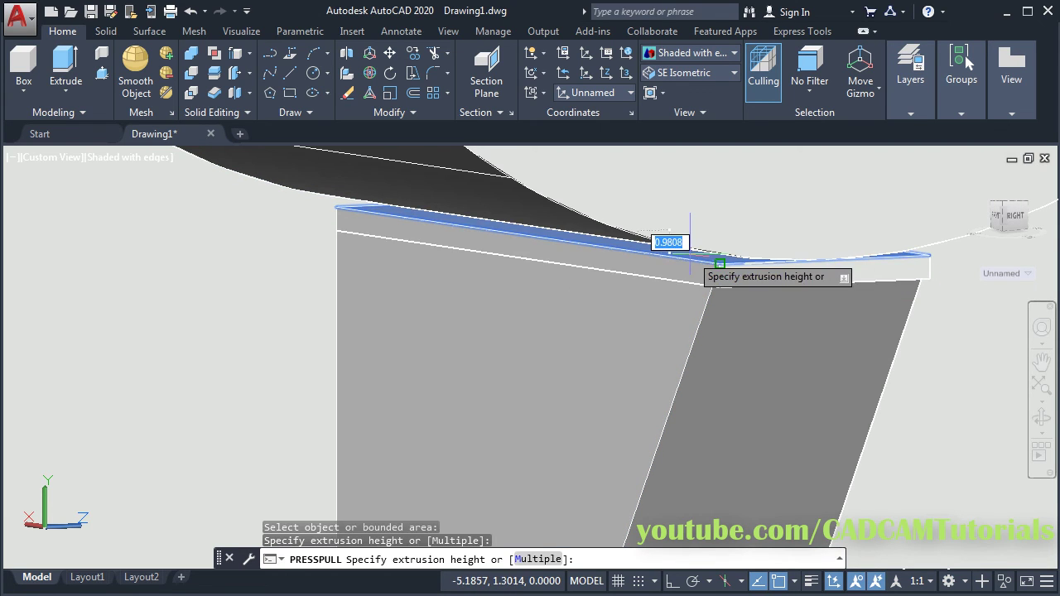
pyautogui.click(720, 190)
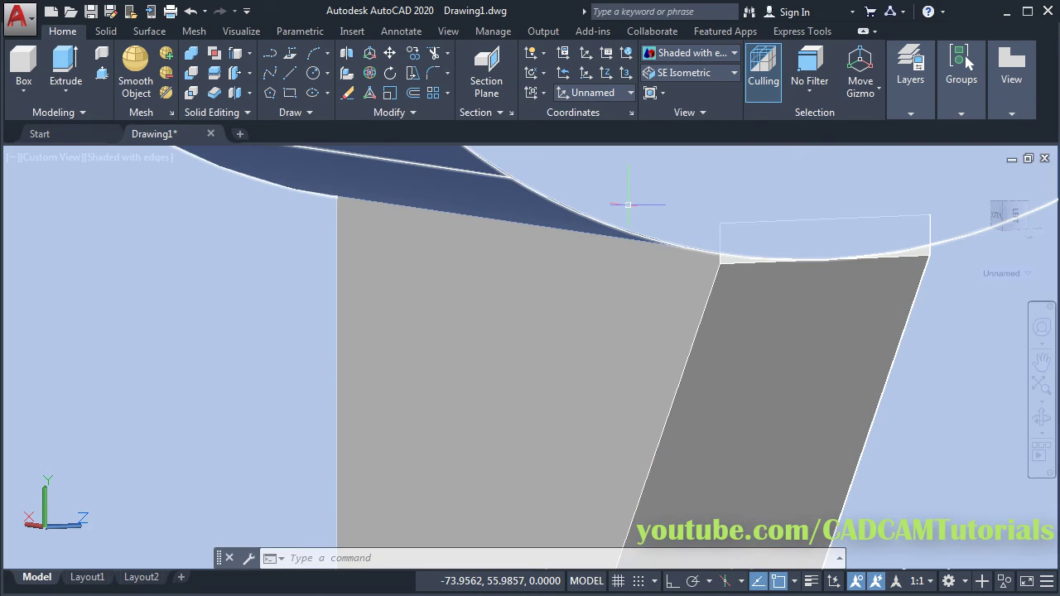
# - Union the bracket body and the triangular rib into a single solid
pyautogui.scroll(-8, 526, 230)
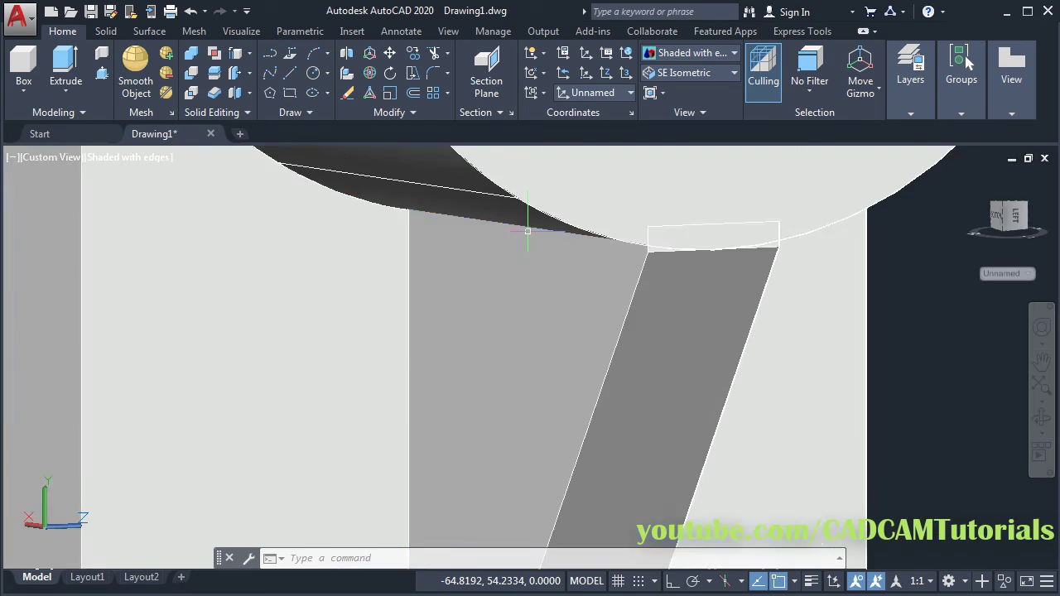
pyautogui.keyDown('shift'); pyautogui.moveTo(681, 266); pyautogui.dragTo(526, 348, button='middle'); pyautogui.keyUp('shift')
pyautogui.scroll(2, 394, 164)
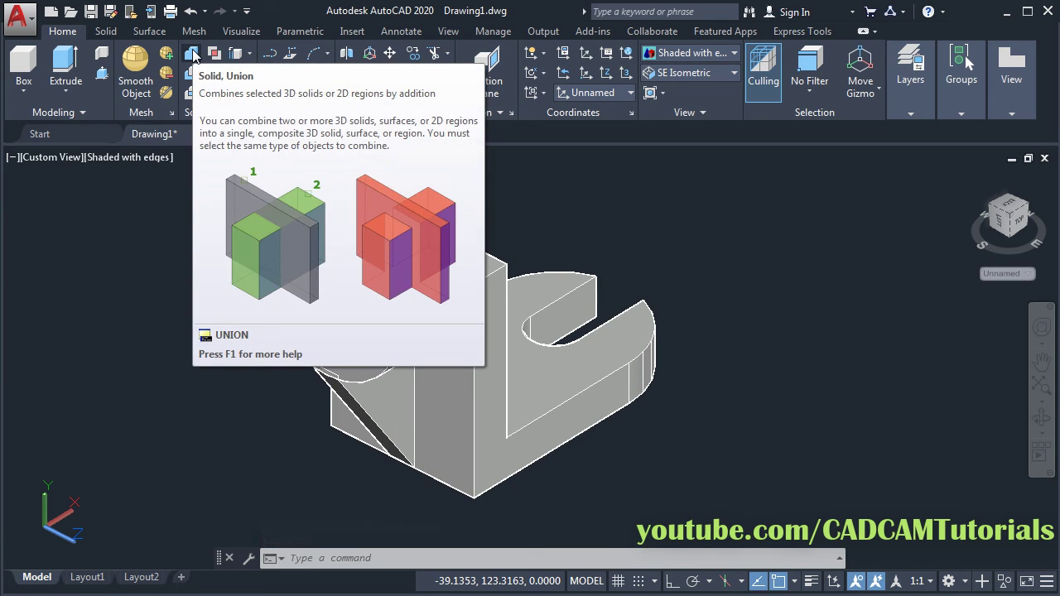
pyautogui.click(191, 54)
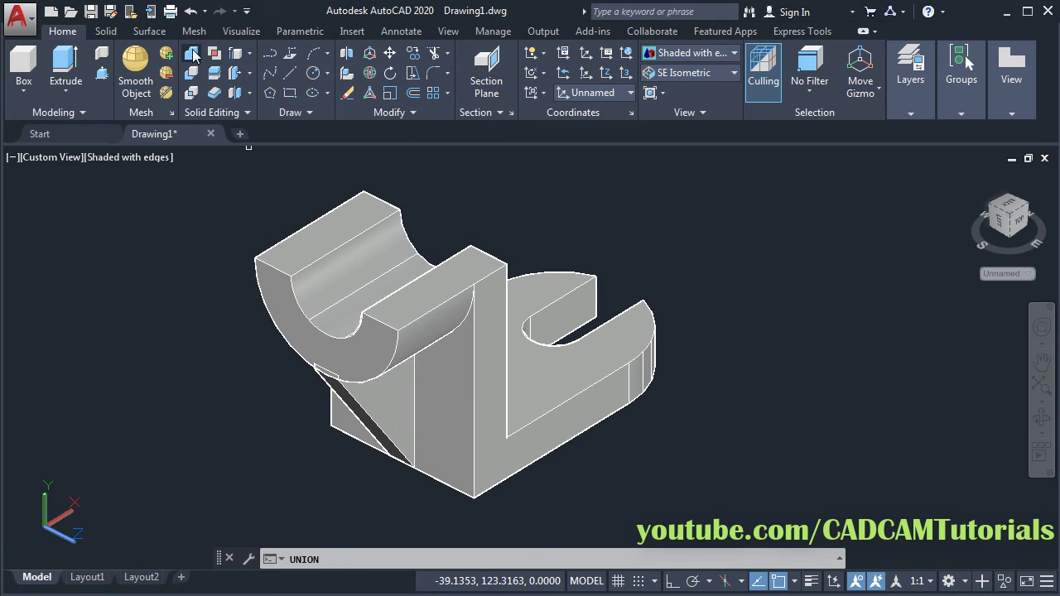
pyautogui.click(338, 283)
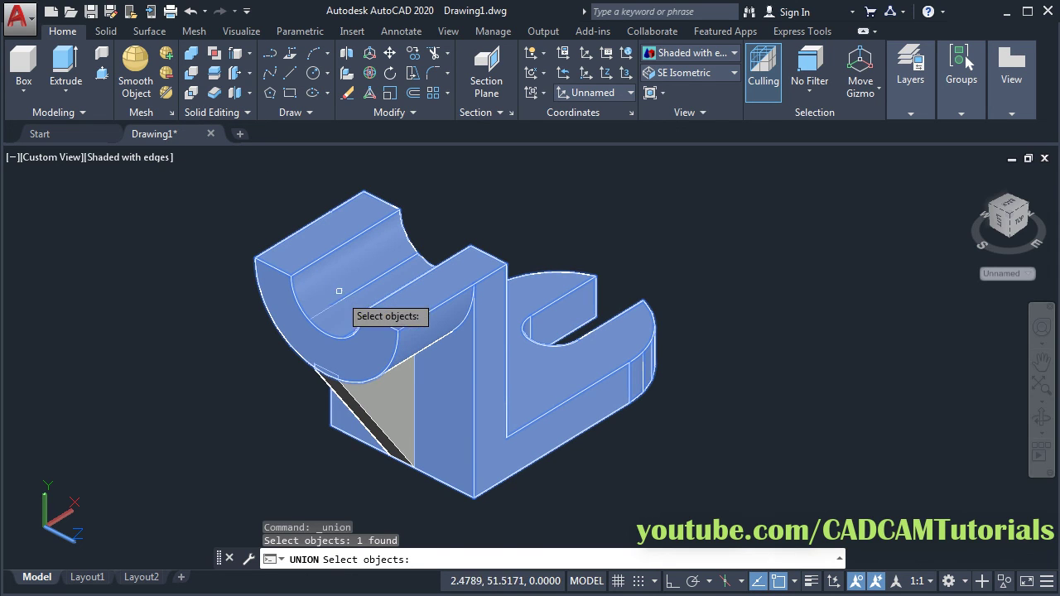
pyautogui.click(384, 413)
pyautogui.press('Return')
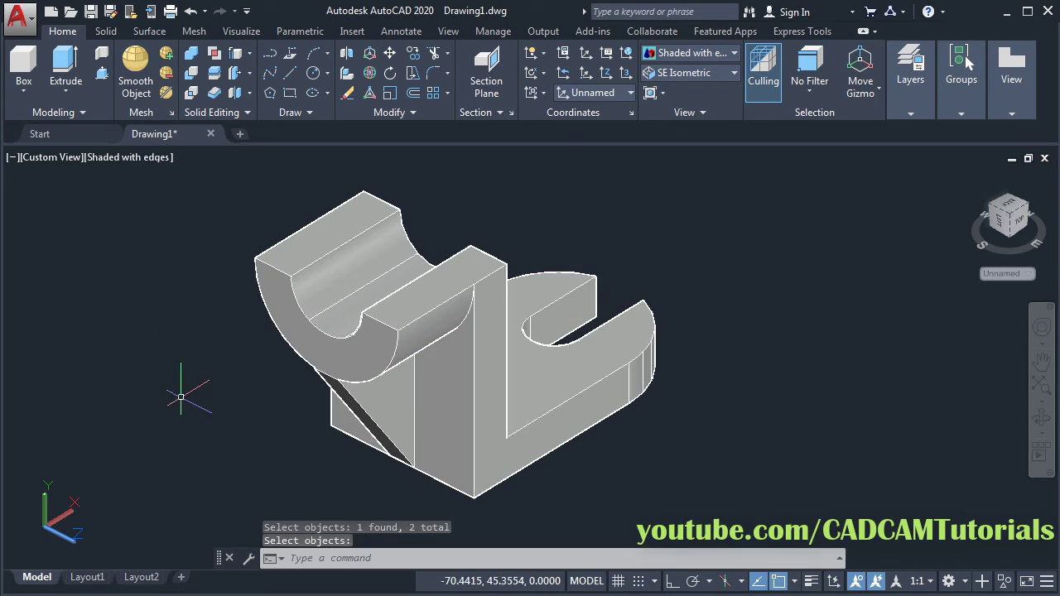
# - Change the colour of the whole bracket solid to index color 60 and clear the selection
pyautogui.keyDown('shift'); pyautogui.moveTo(291, 426); pyautogui.dragTo(296, 392, button='middle'); pyautogui.keyUp('shift')
pyautogui.press('Return')
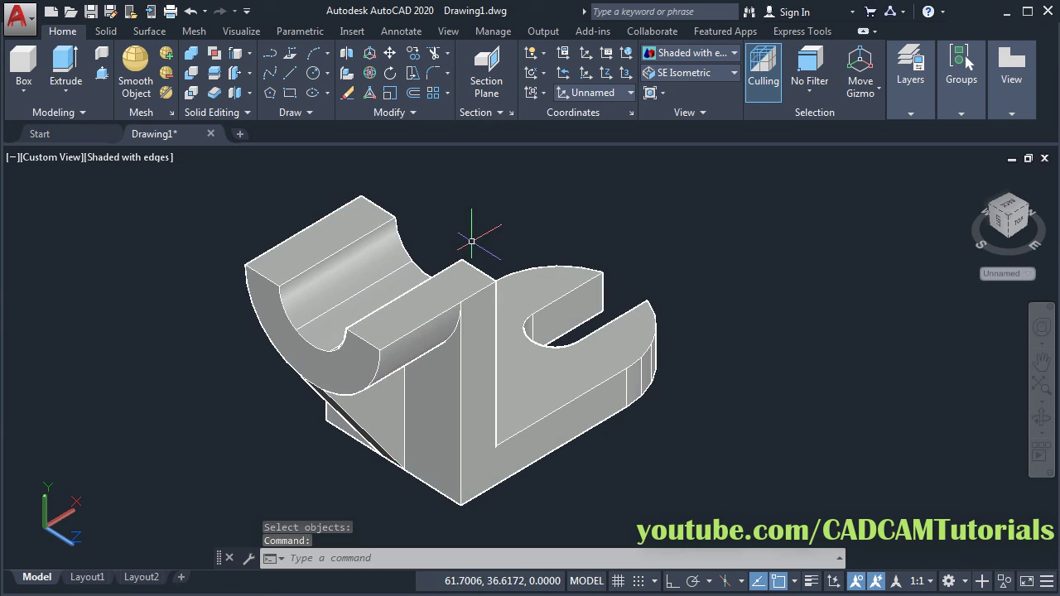
pyautogui.click(473, 347)
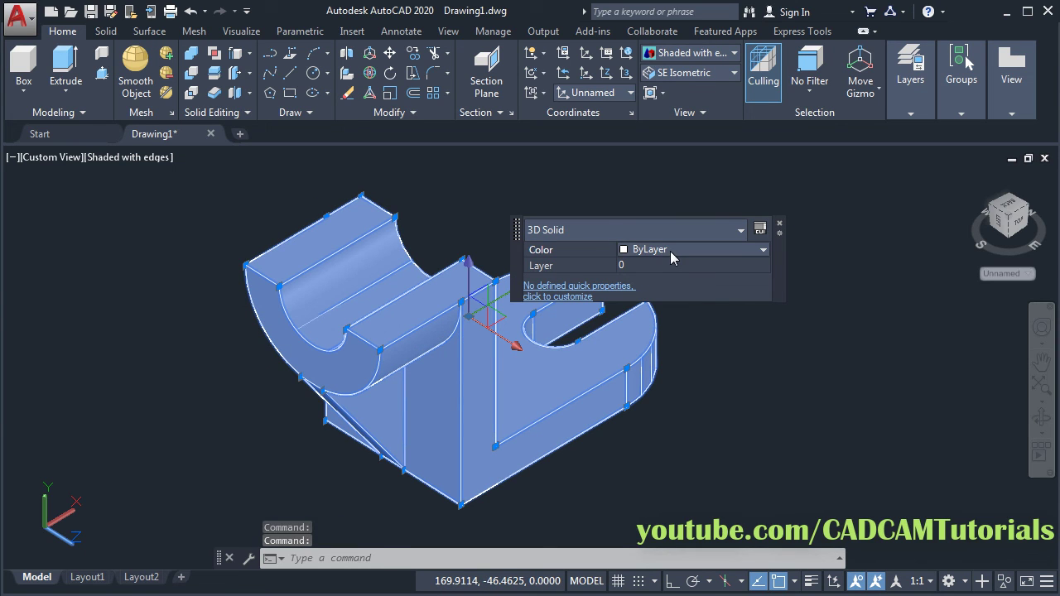
pyautogui.click(670, 251)
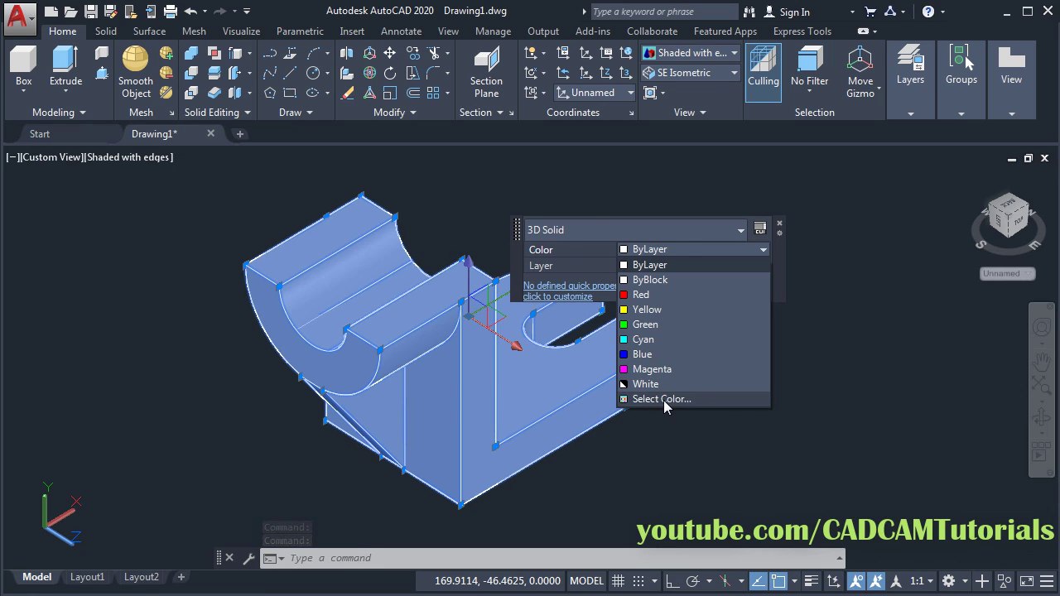
pyautogui.click(664, 400)
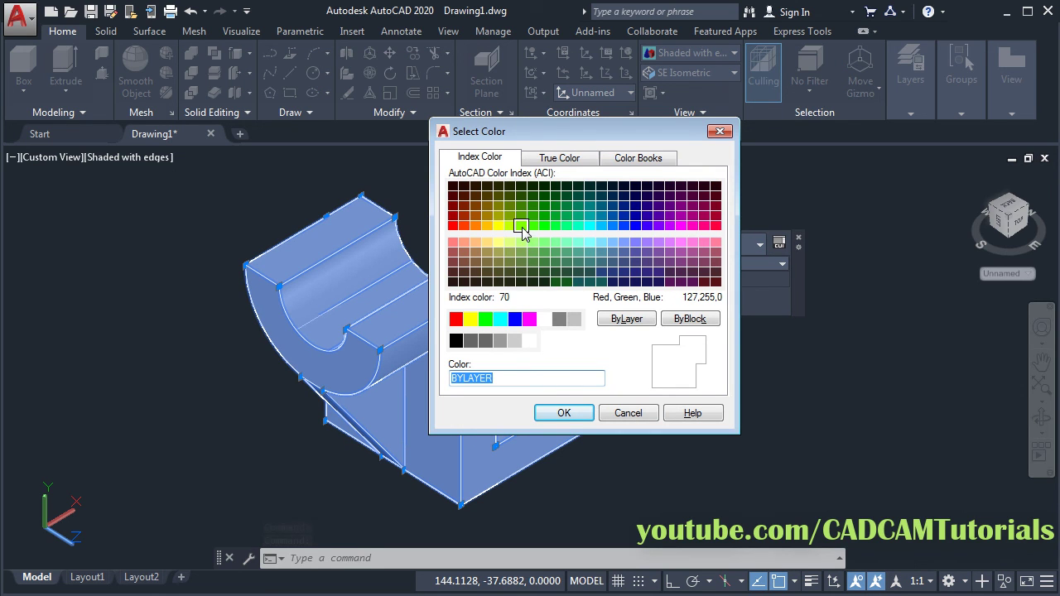
pyautogui.click(511, 227)
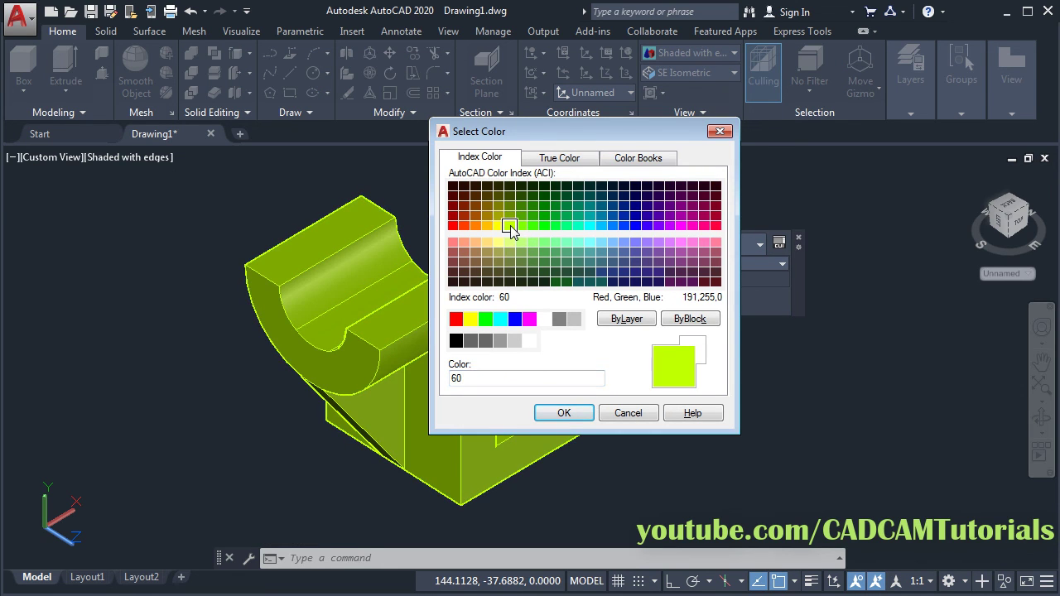
pyautogui.click(564, 413)
pyautogui.press('Escape')
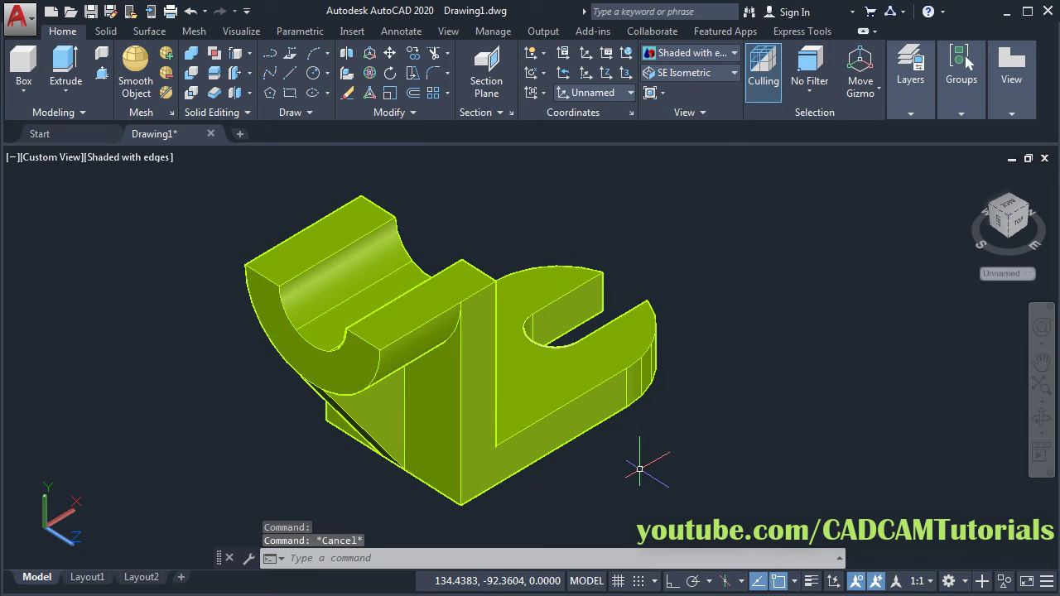
# - Fit the finished bracket in the view and bring up the PDF drawing in Adobe Reader to compare them side by side
pyautogui.middleClick(419, 484)
pyautogui.middleClick(418, 485)
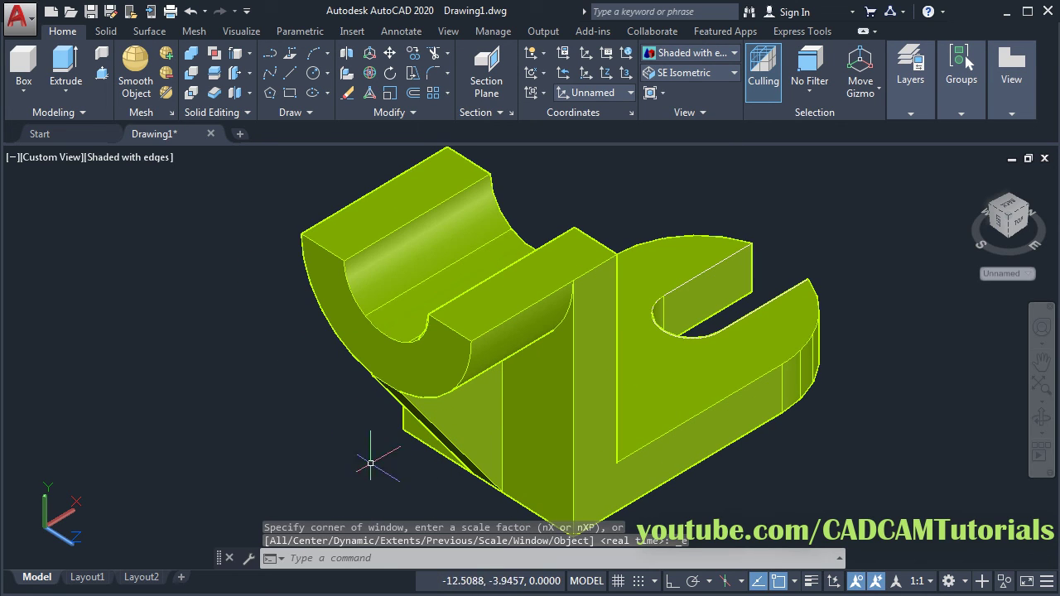
pyautogui.moveTo(367, 456); pyautogui.dragTo(586, 460, button='middle')
pyautogui.hotkey('alt', 'Tab')
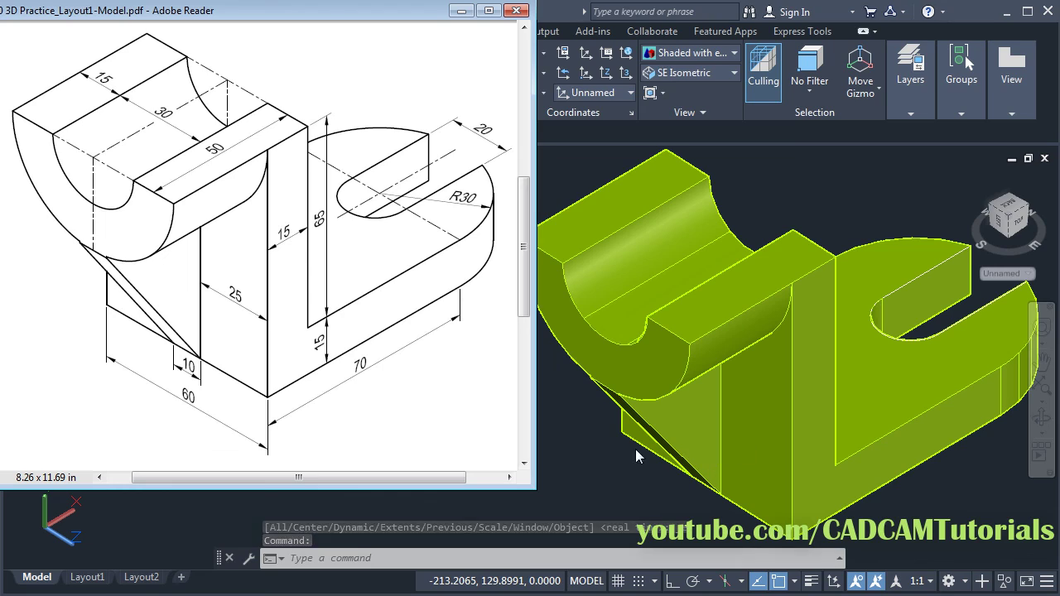